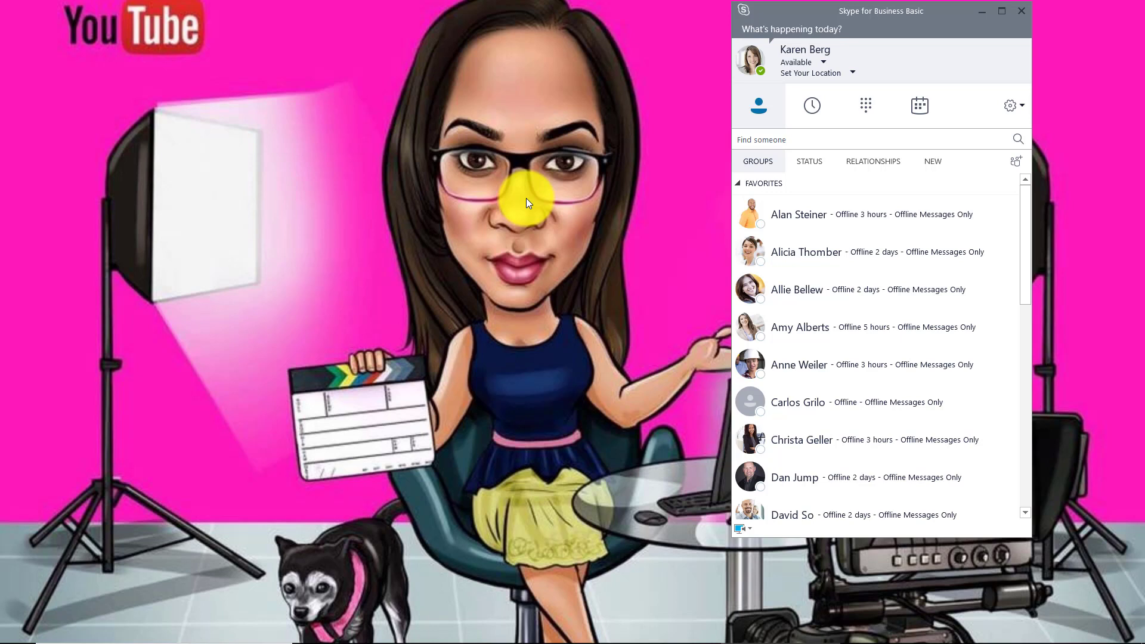
# Start an instant meeting from the scheduled meetings view
pyautogui.moveTo(892, 19); pyautogui.dragTo(907, 69)
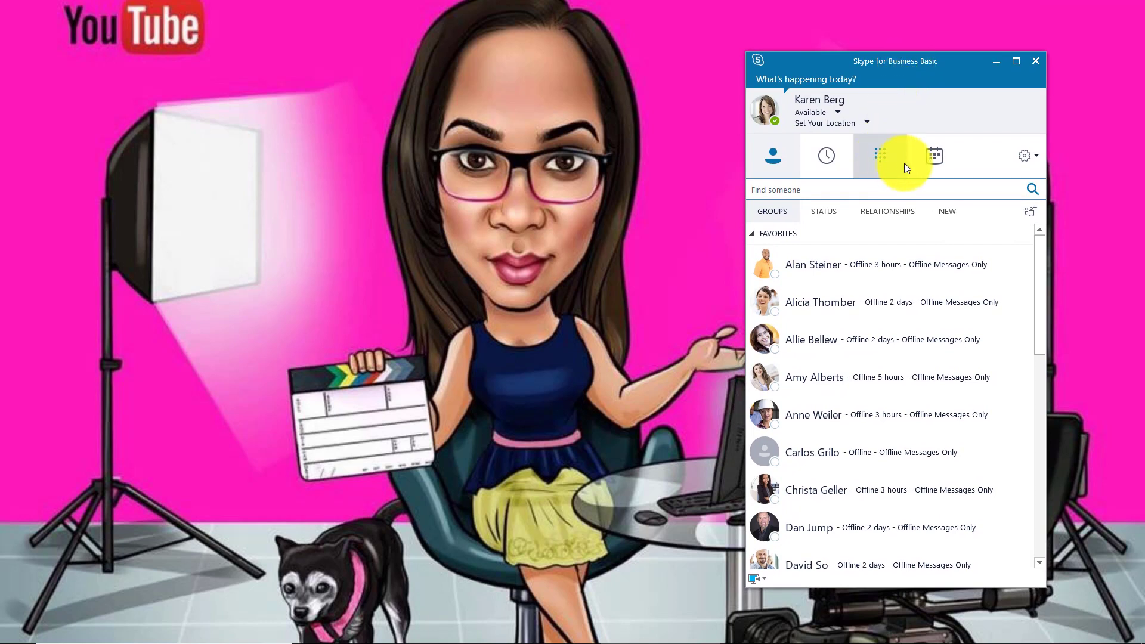
pyautogui.click(927, 163)
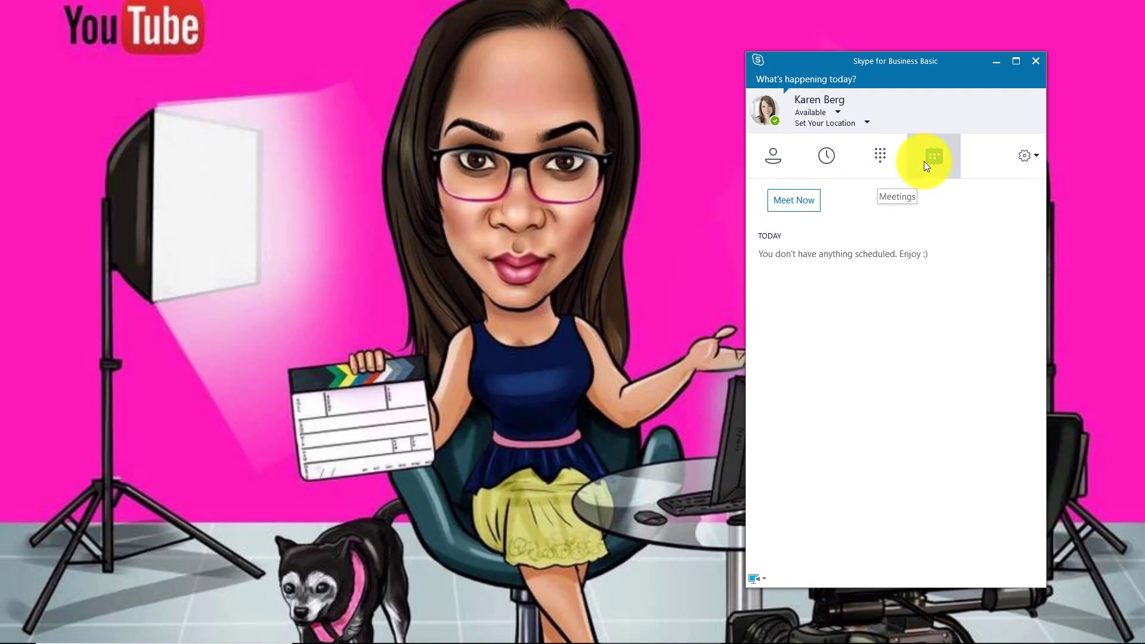
pyautogui.click(800, 205)
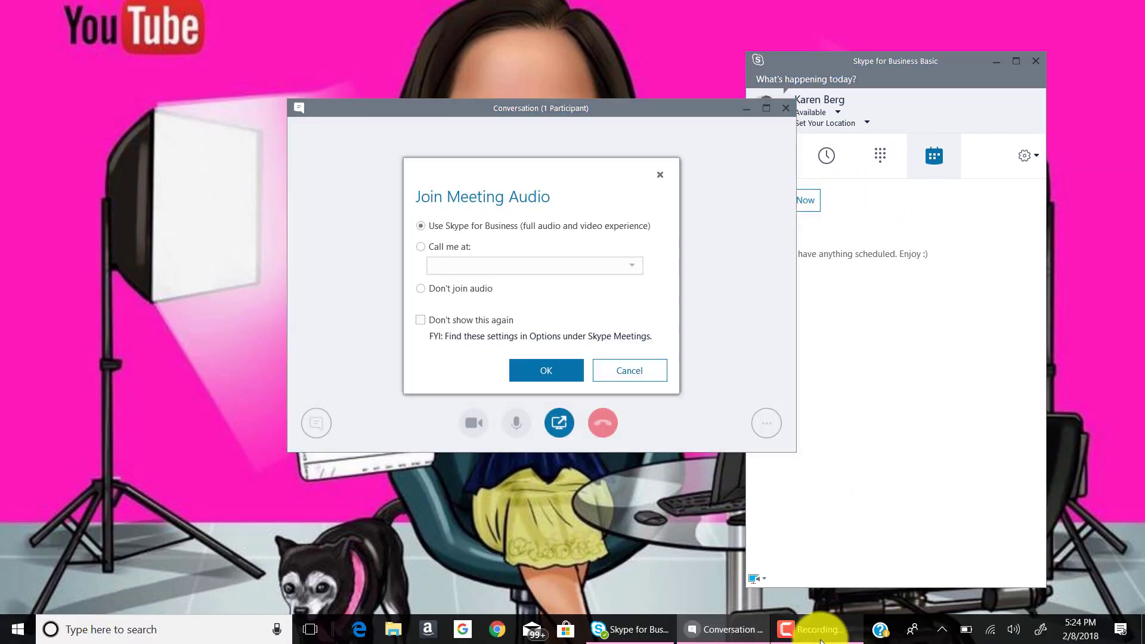
pyautogui.click(799, 628)
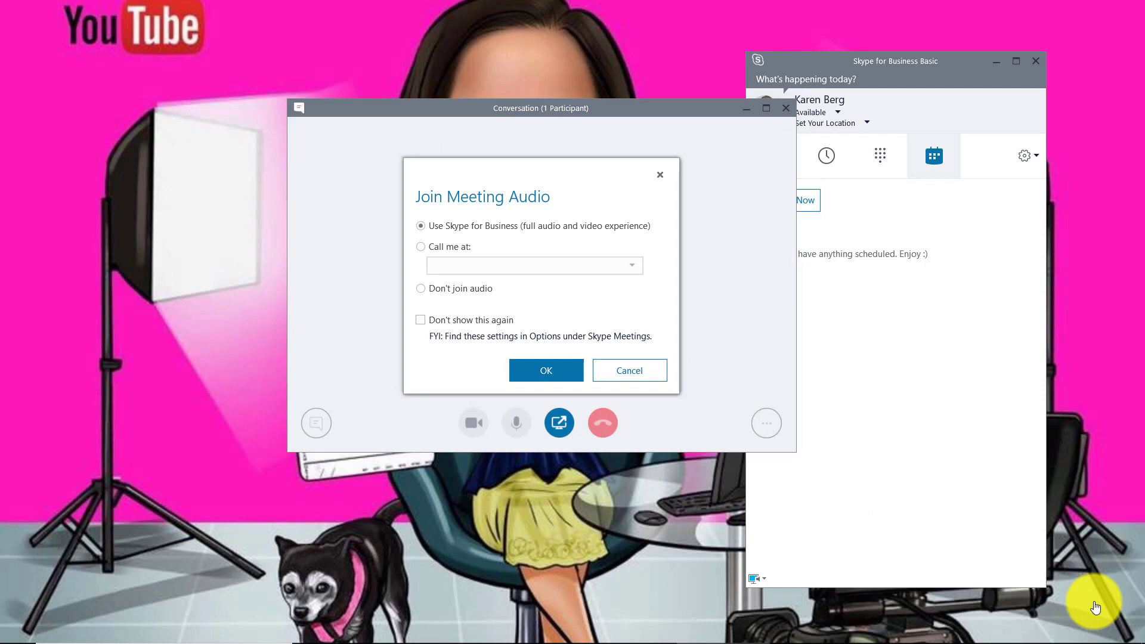
pyautogui.click(1086, 599)
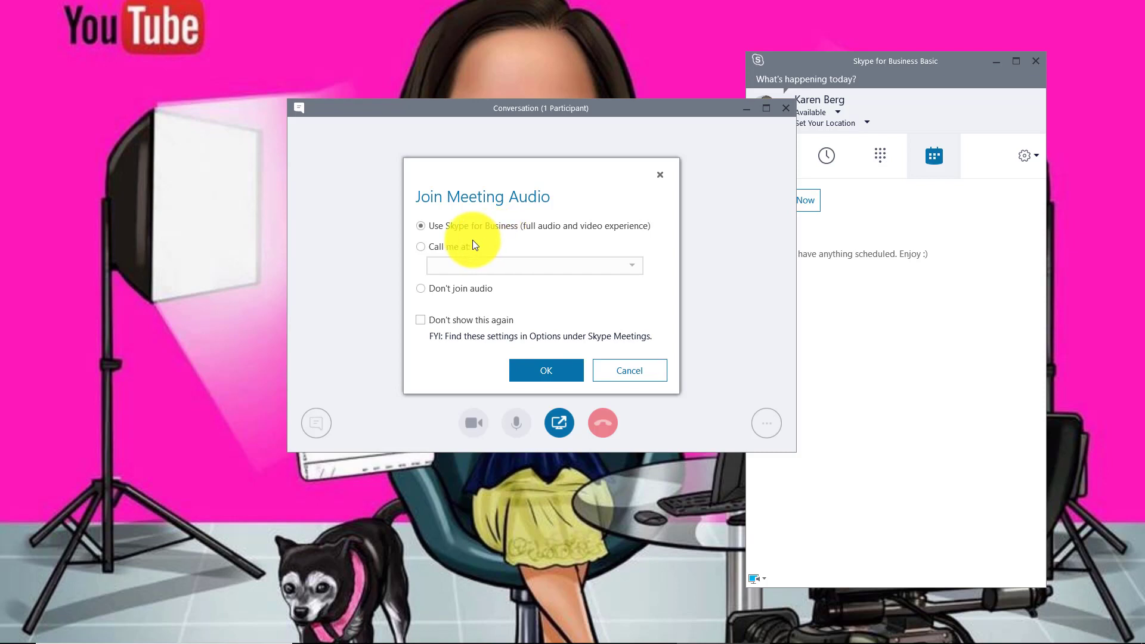
pyautogui.click(457, 246)
pyautogui.click(468, 265)
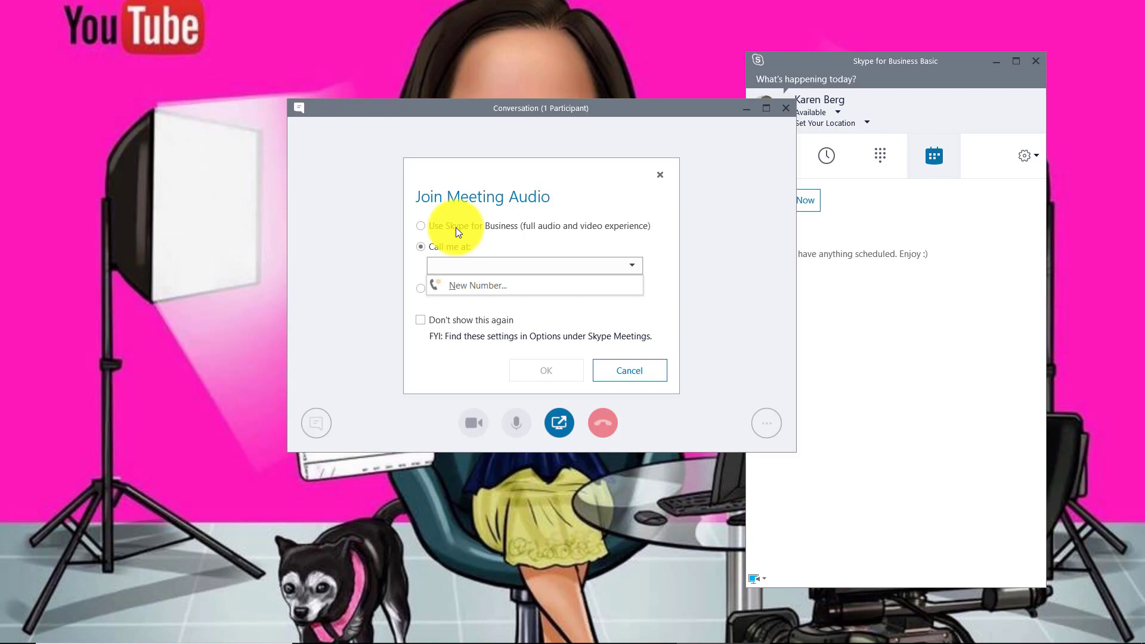
pyautogui.click(525, 236)
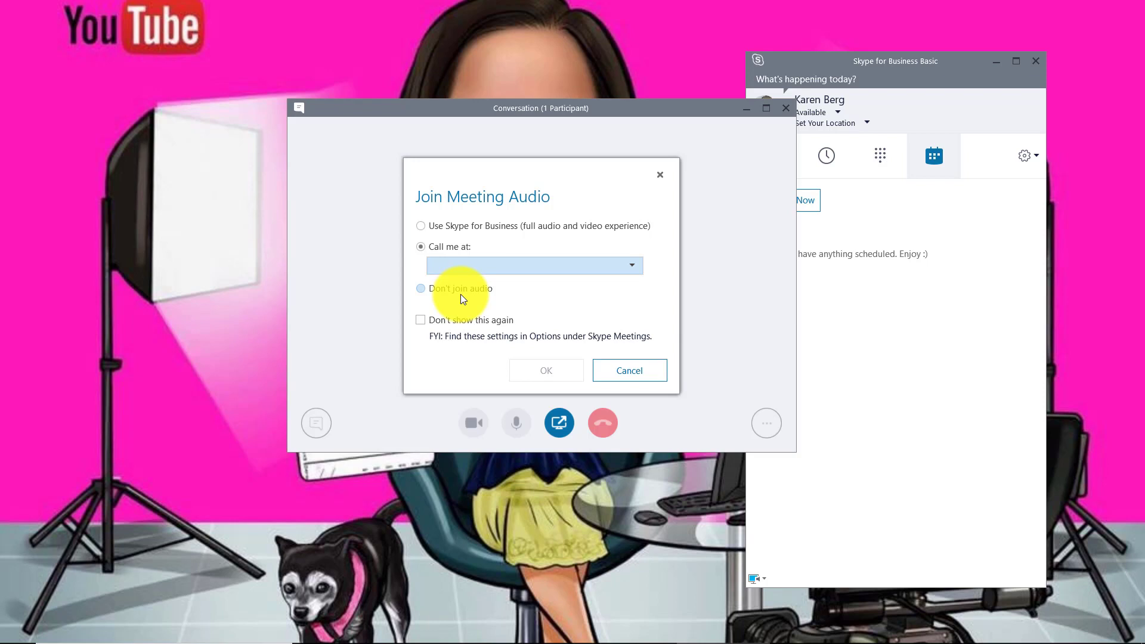
# Join the meeting audio using Skype for Business with full audio and video experience, and mute your own microphone
pyautogui.click(443, 230)
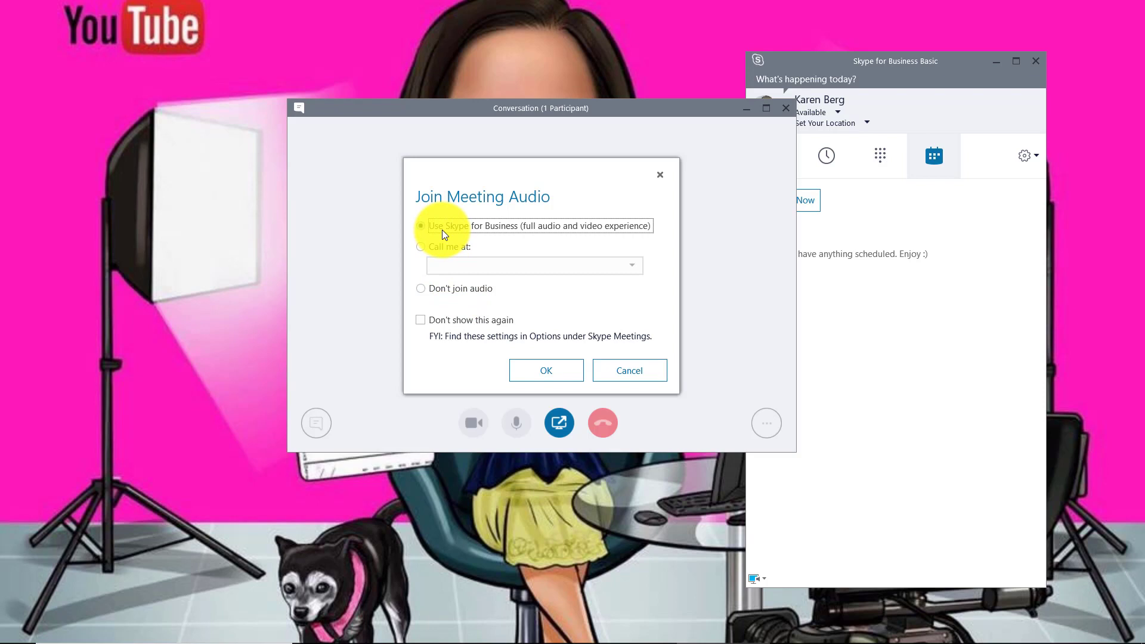
pyautogui.click(563, 376)
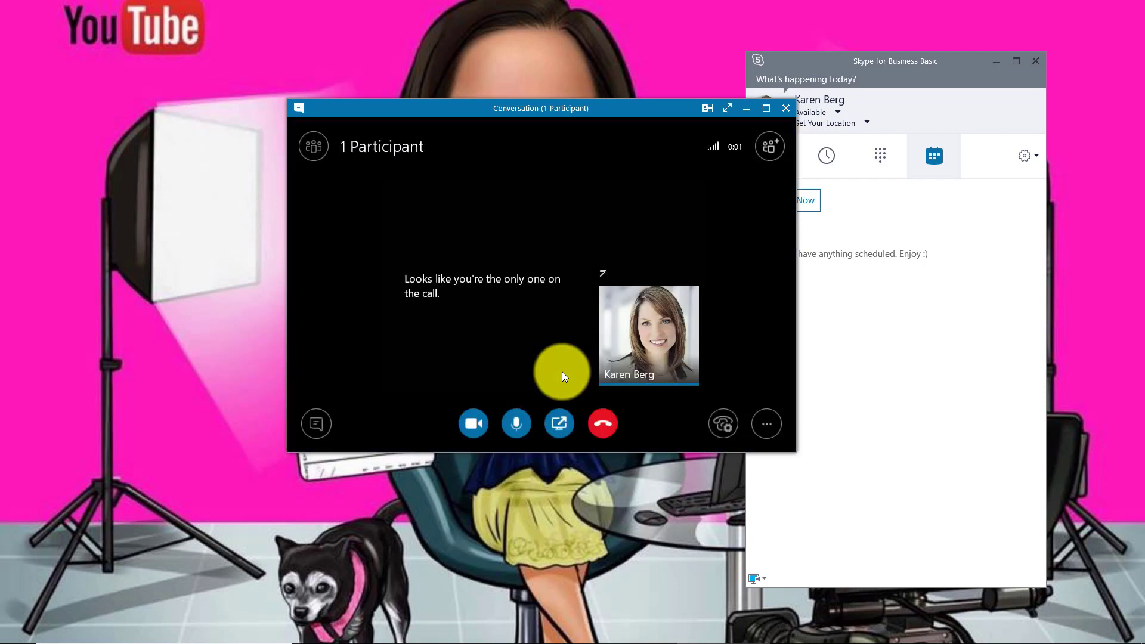
pyautogui.click(521, 413)
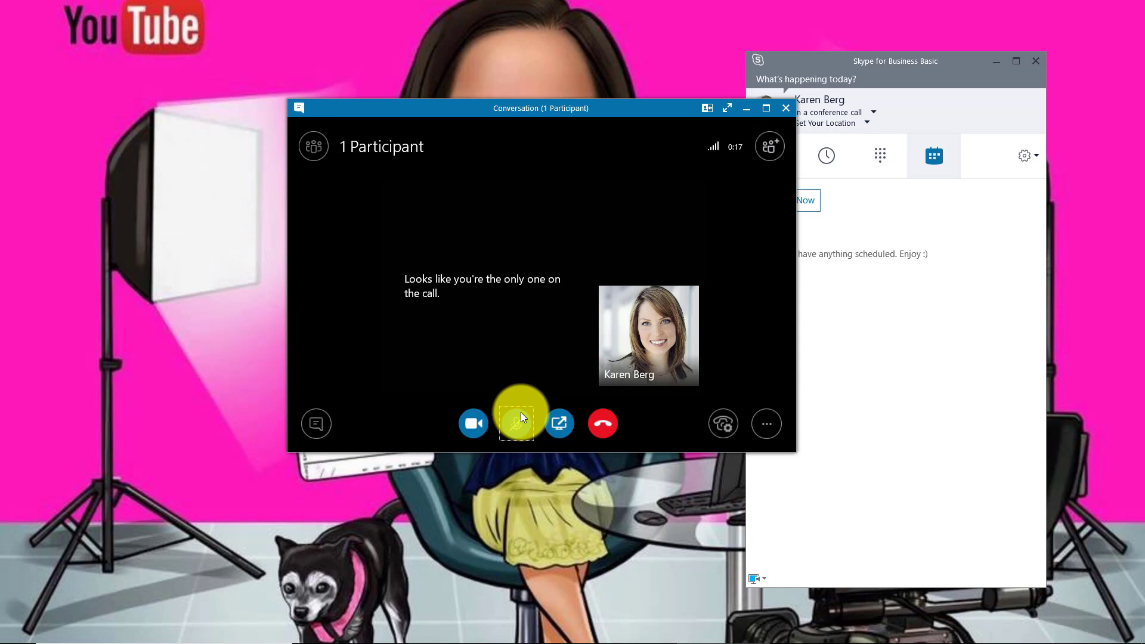
# Maximize the meeting window and invite the available Public Relations Representative from the contact list
pyautogui.click(764, 113)
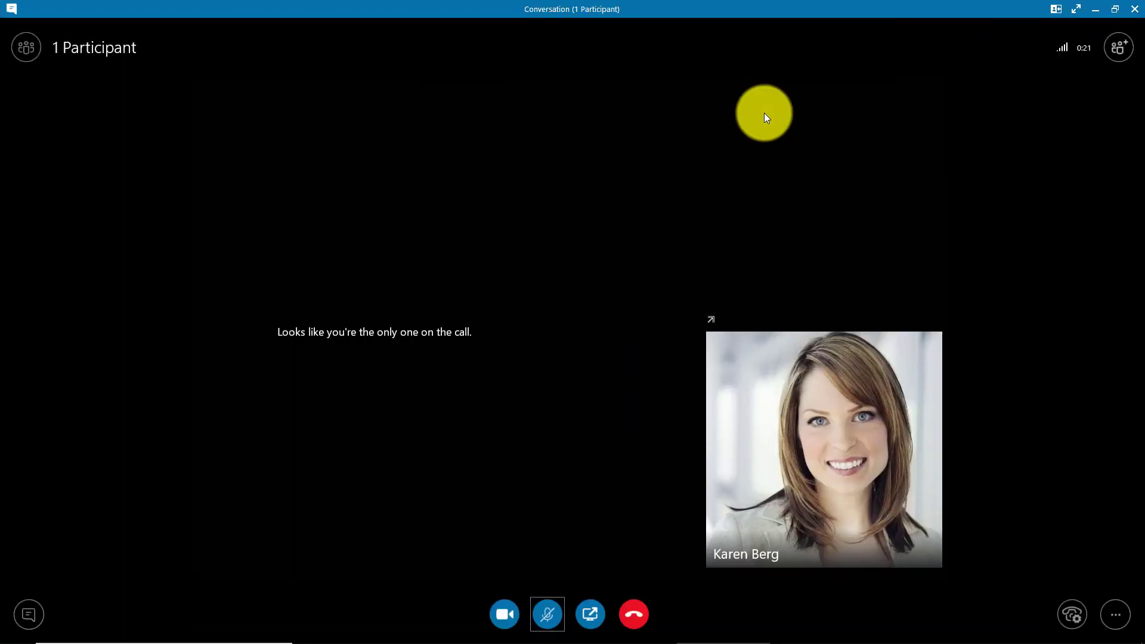
pyautogui.click(1127, 55)
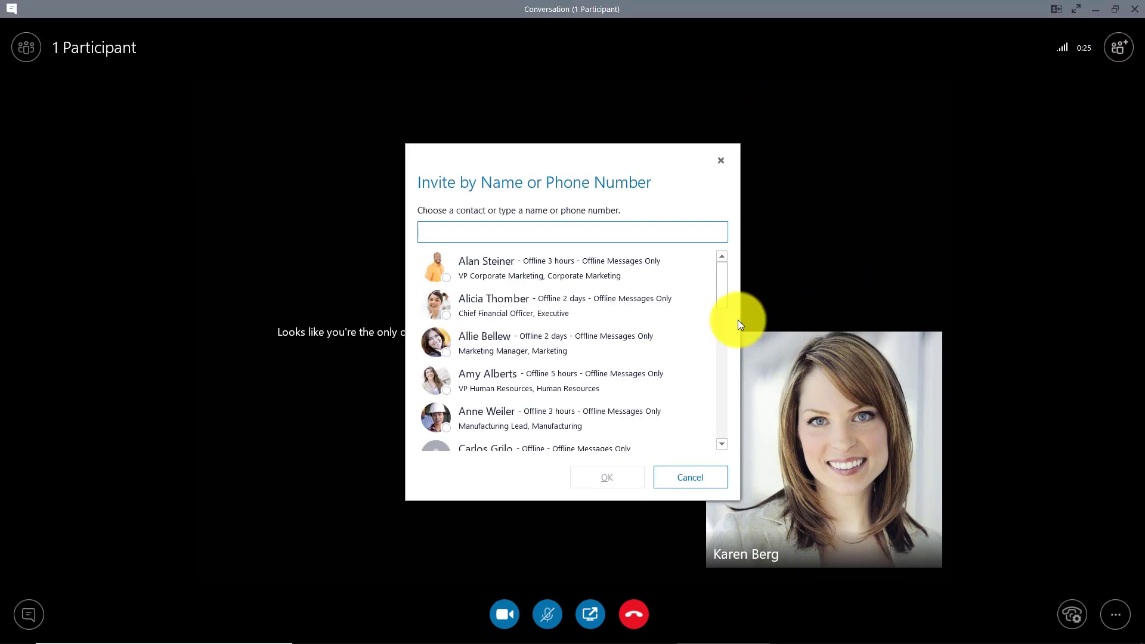
pyautogui.moveTo(725, 299); pyautogui.dragTo(727, 412)
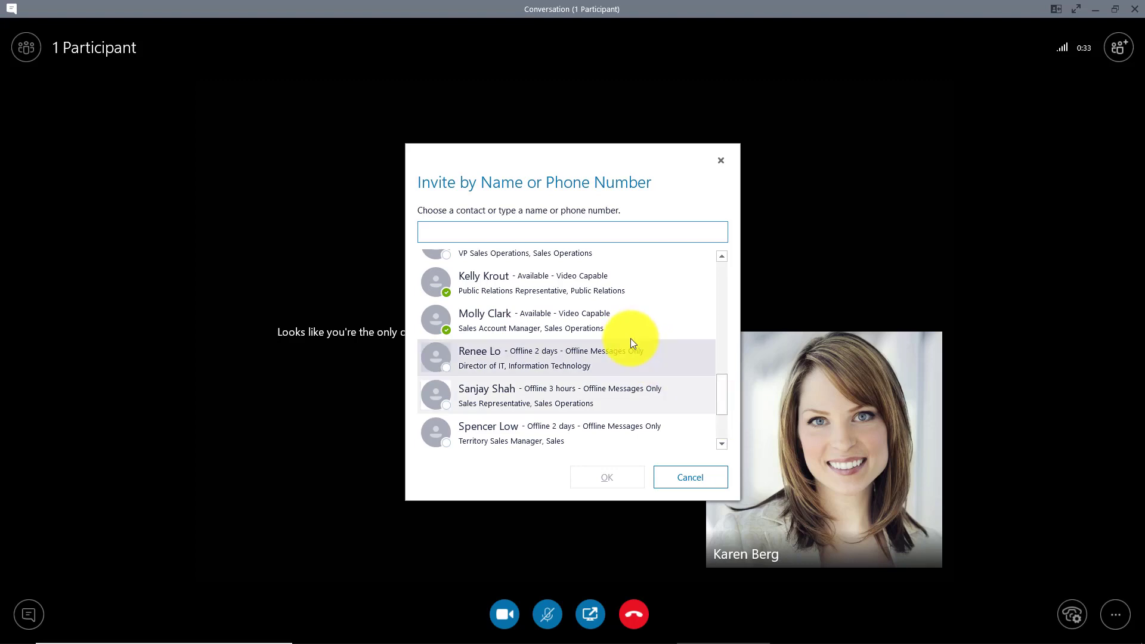
pyautogui.click(582, 286)
pyautogui.doubleClick(581, 285)
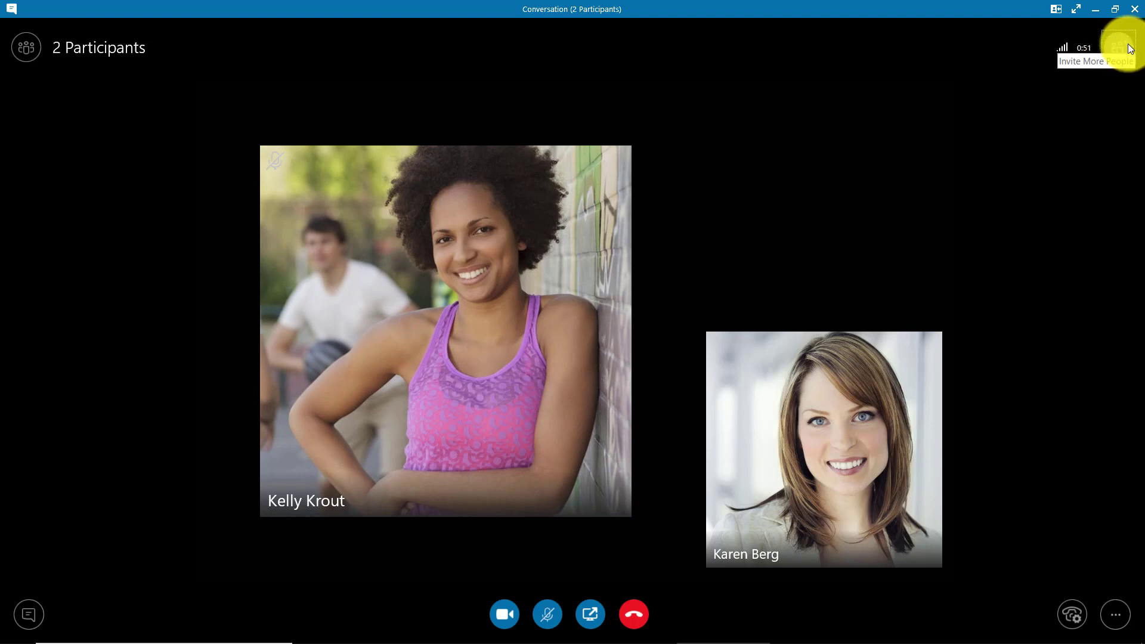
# Invite the available Sales Account Manager to the meeting by searching for the contact's first name
pyautogui.click(1130, 49)
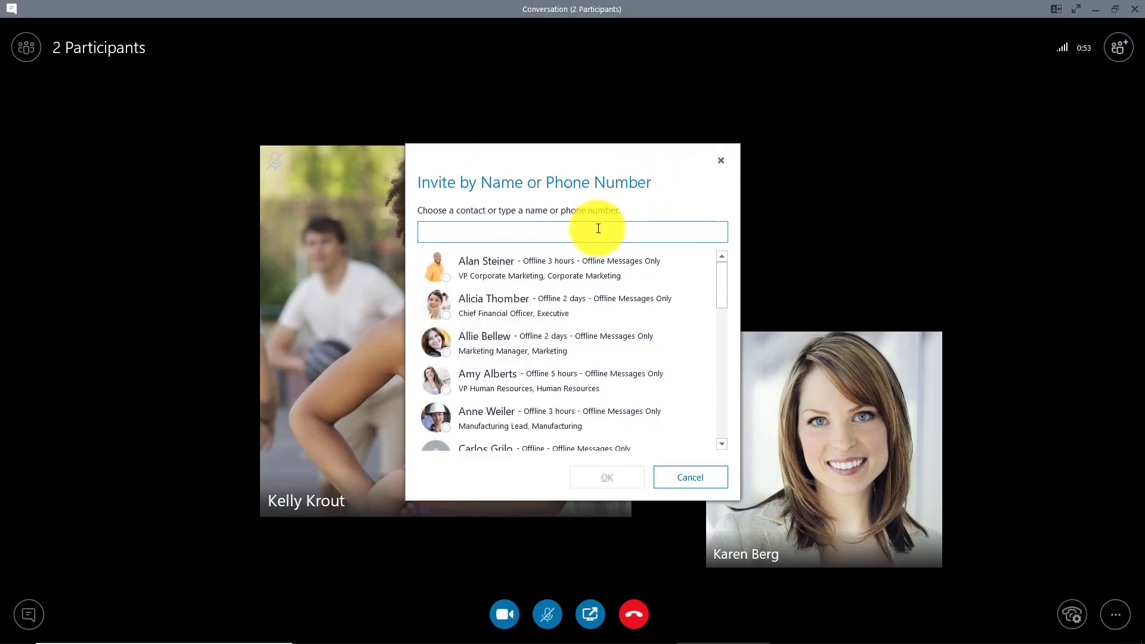
pyautogui.write('MOLLY')
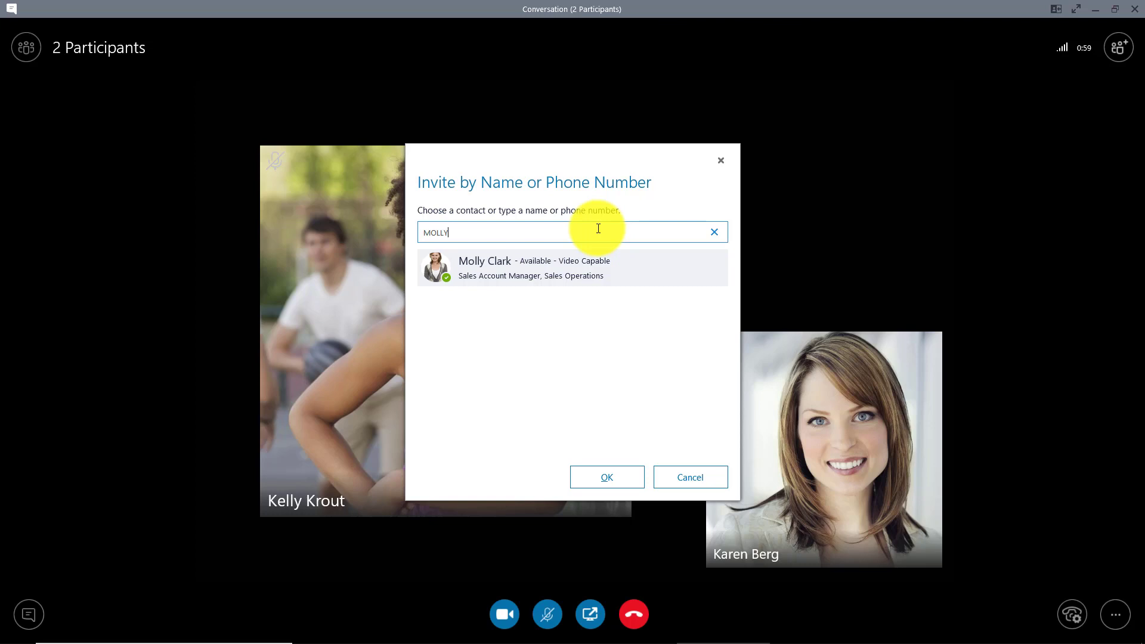
pyautogui.click(611, 283)
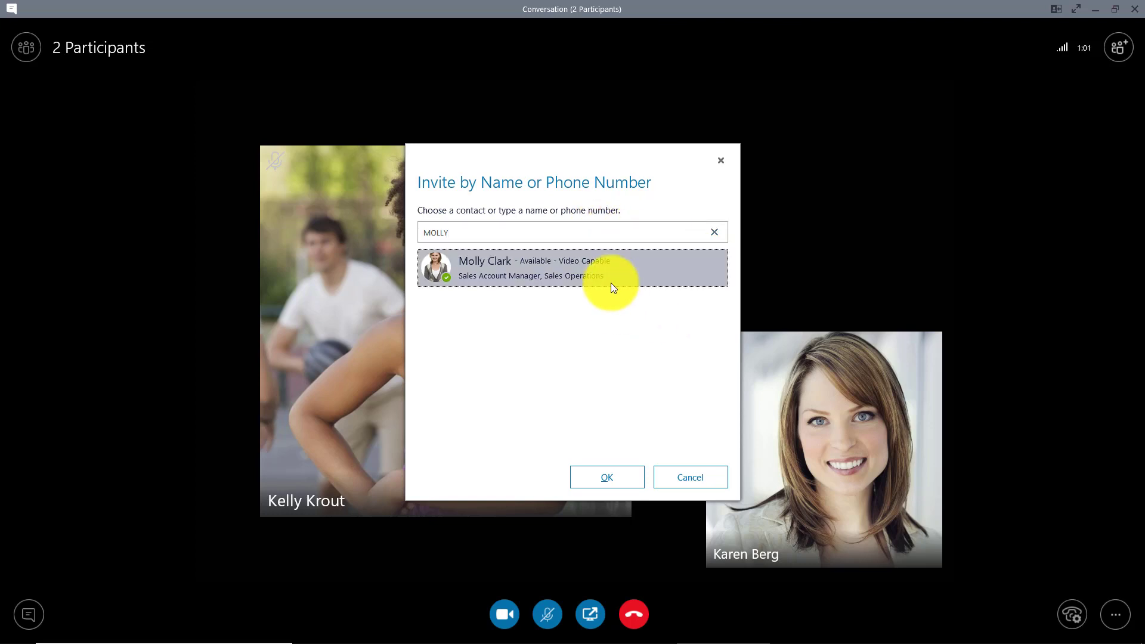
pyautogui.click(610, 471)
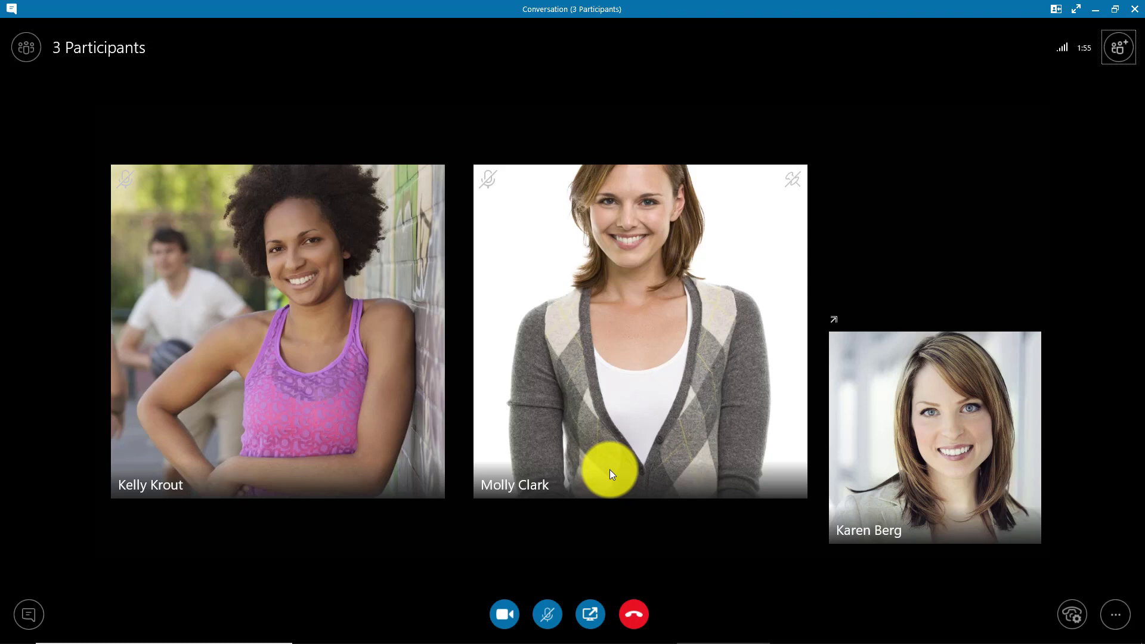
# Switch the meeting layout to Speaker View and return it to Gallery View
pyautogui.click(1111, 47)
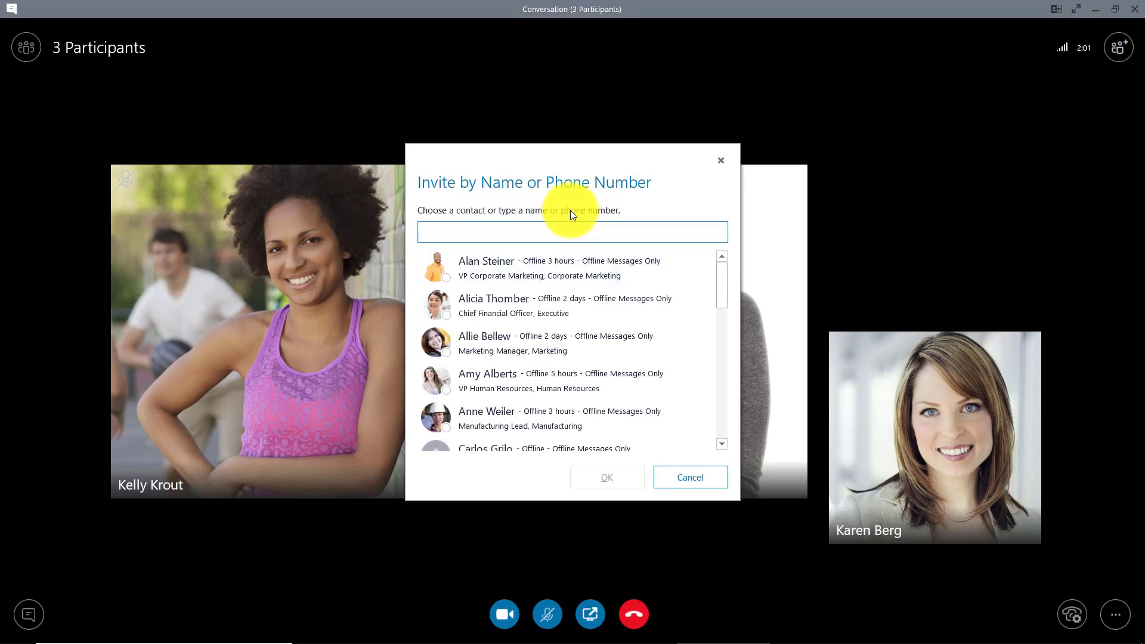
pyautogui.click(719, 160)
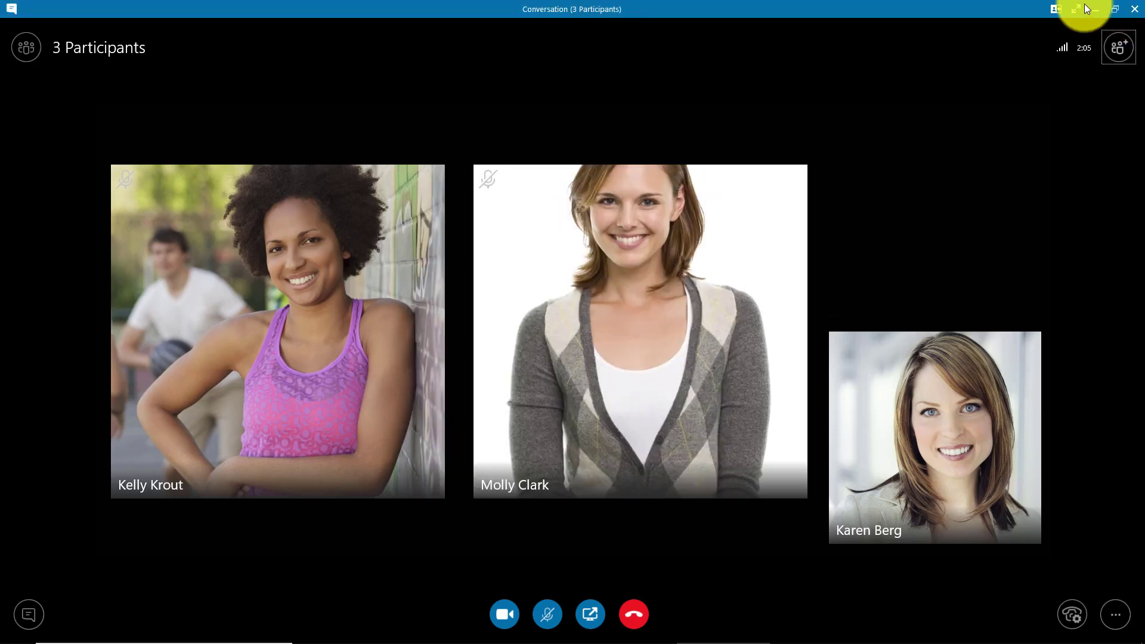
pyautogui.click(1054, 11)
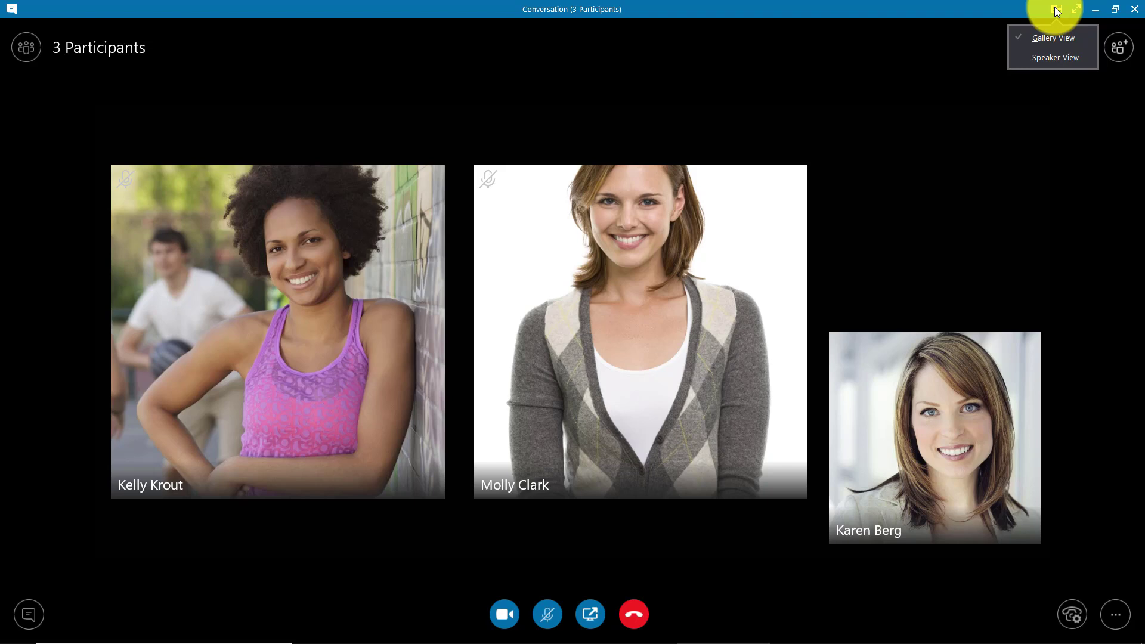
pyautogui.click(1050, 57)
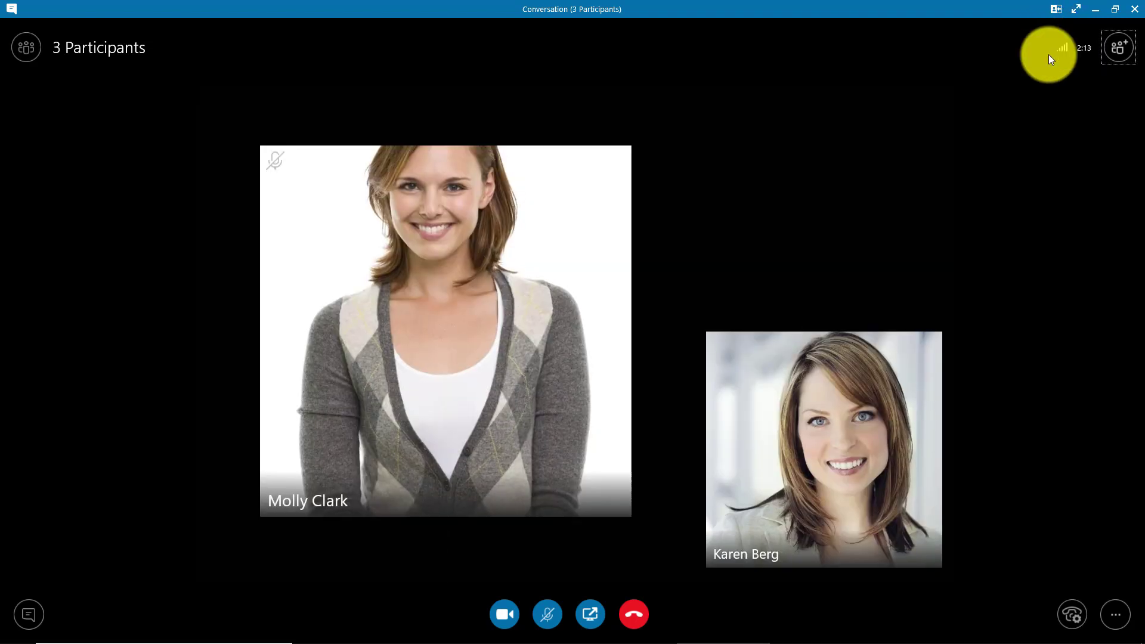
pyautogui.click(1057, 9)
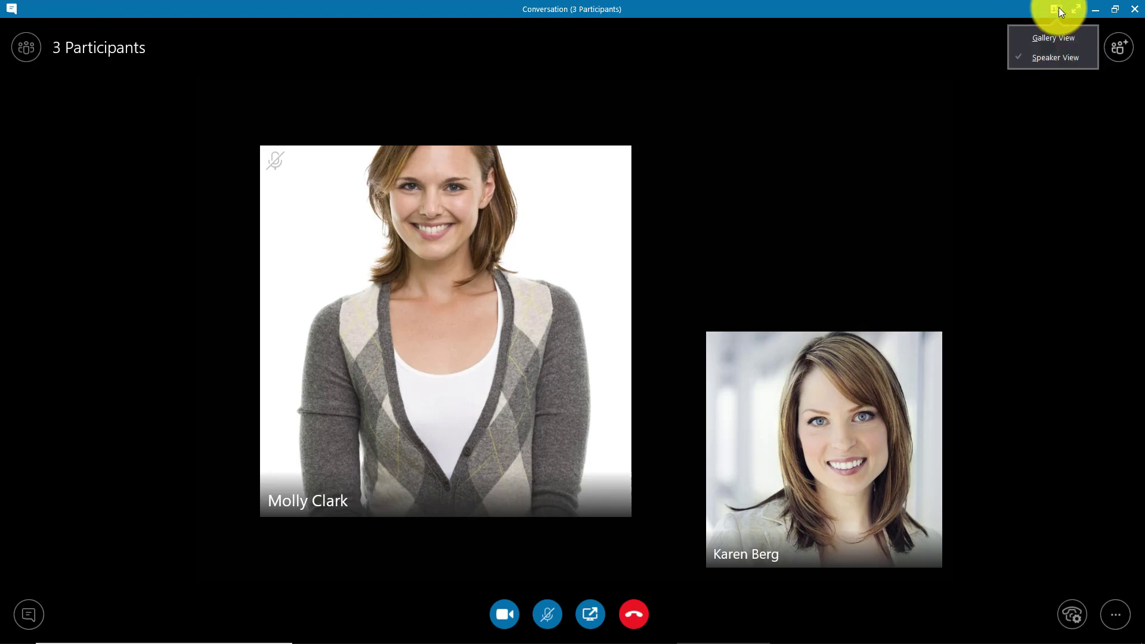
pyautogui.click(1059, 38)
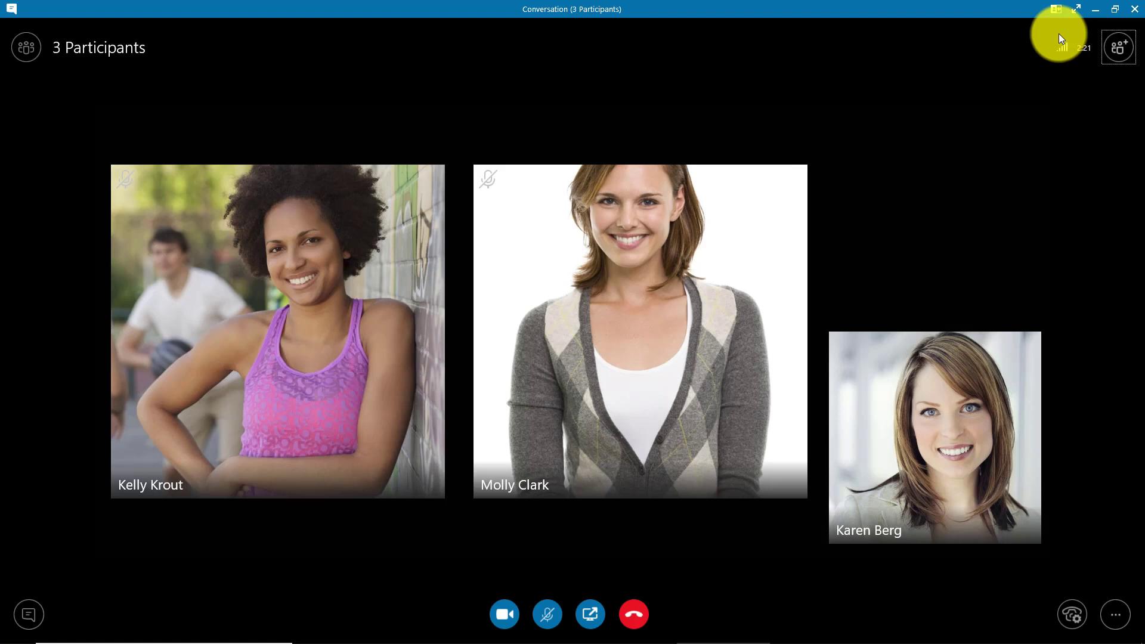
pyautogui.click(1054, 11)
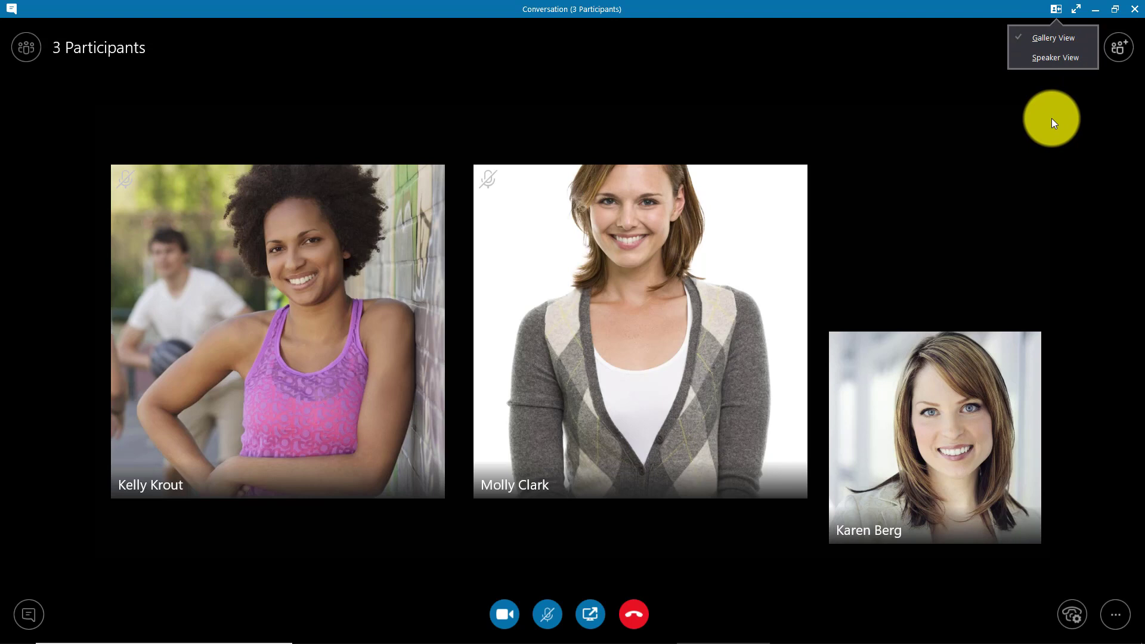
pyautogui.press('Escape')
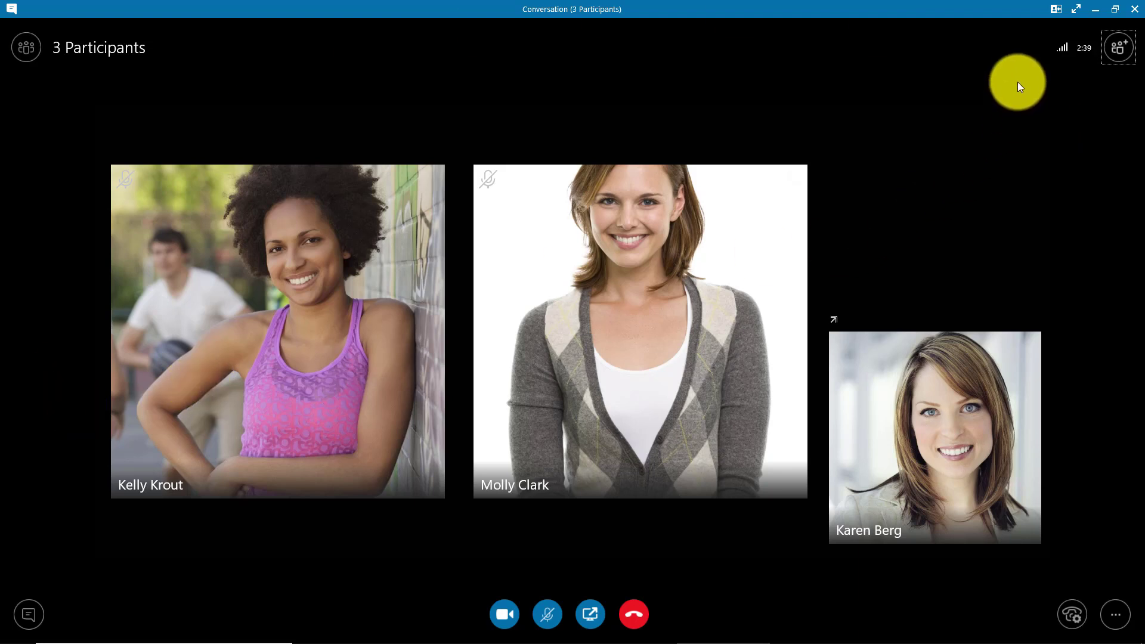
# Show the list of meeting participants
pyautogui.moveTo(1065, 49)
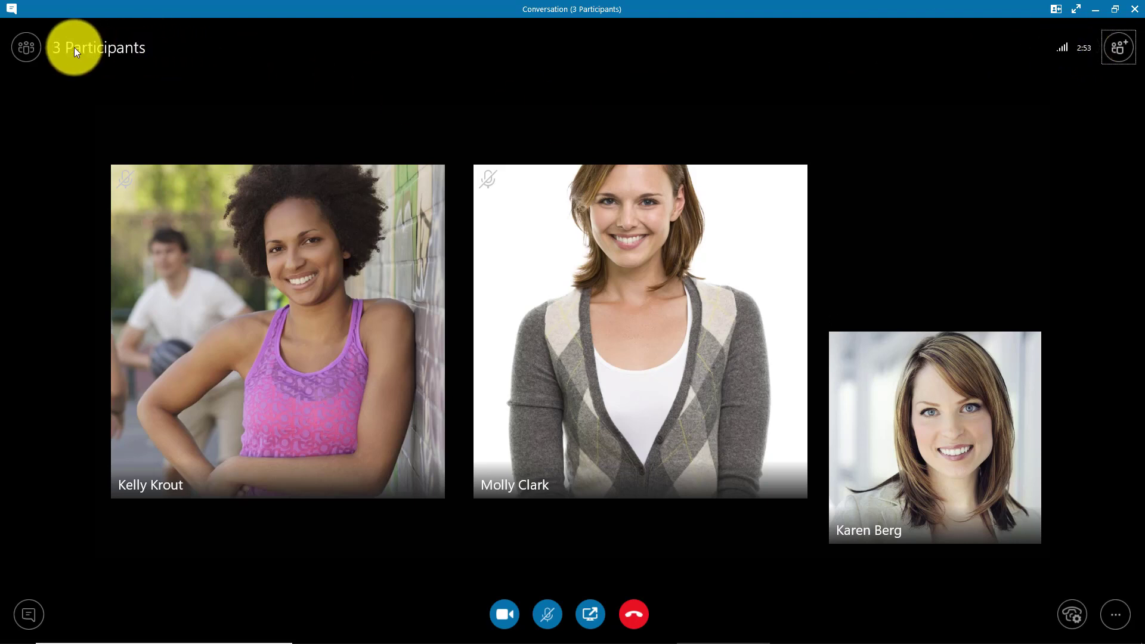
pyautogui.click(38, 47)
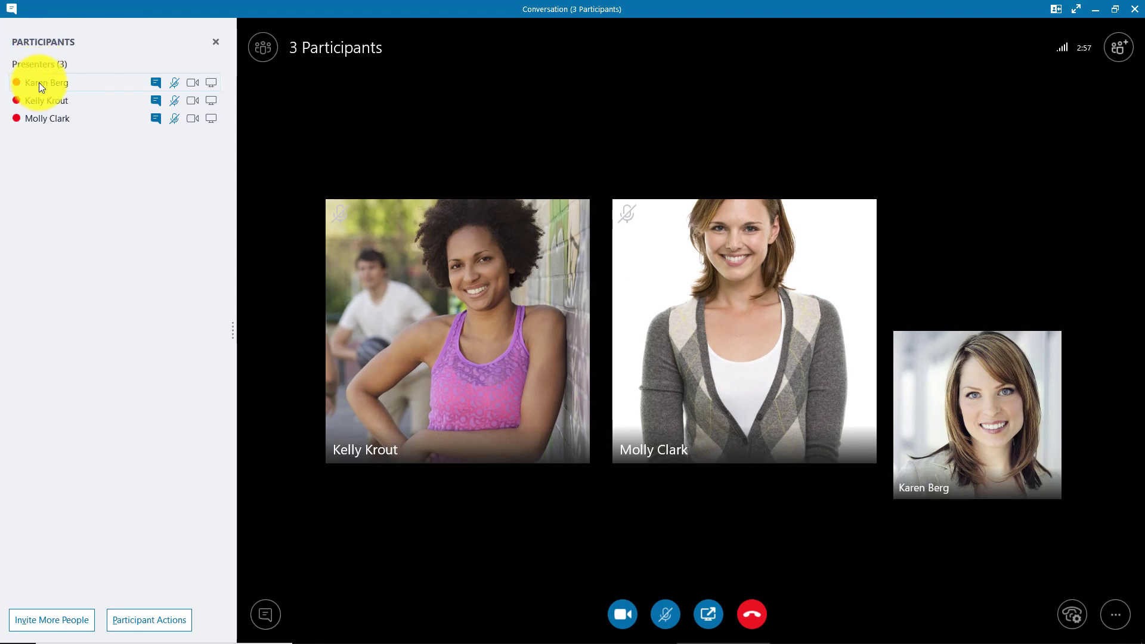
# Unmute the first invited participant in the gallery and mute that participant again
pyautogui.rightClick(482, 283)
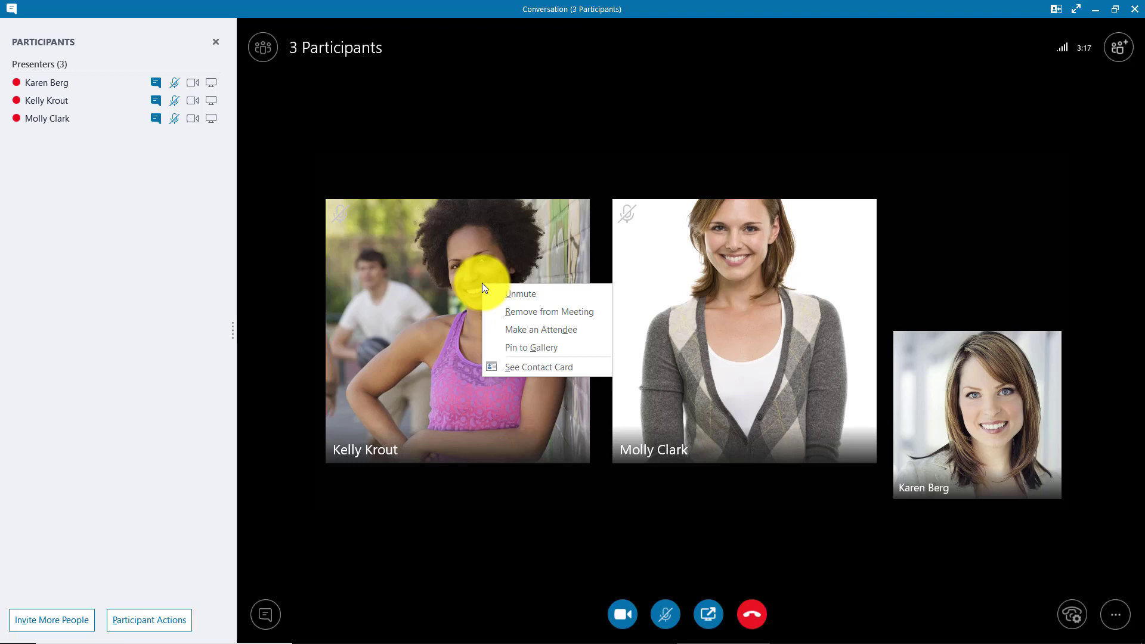
pyautogui.click(497, 287)
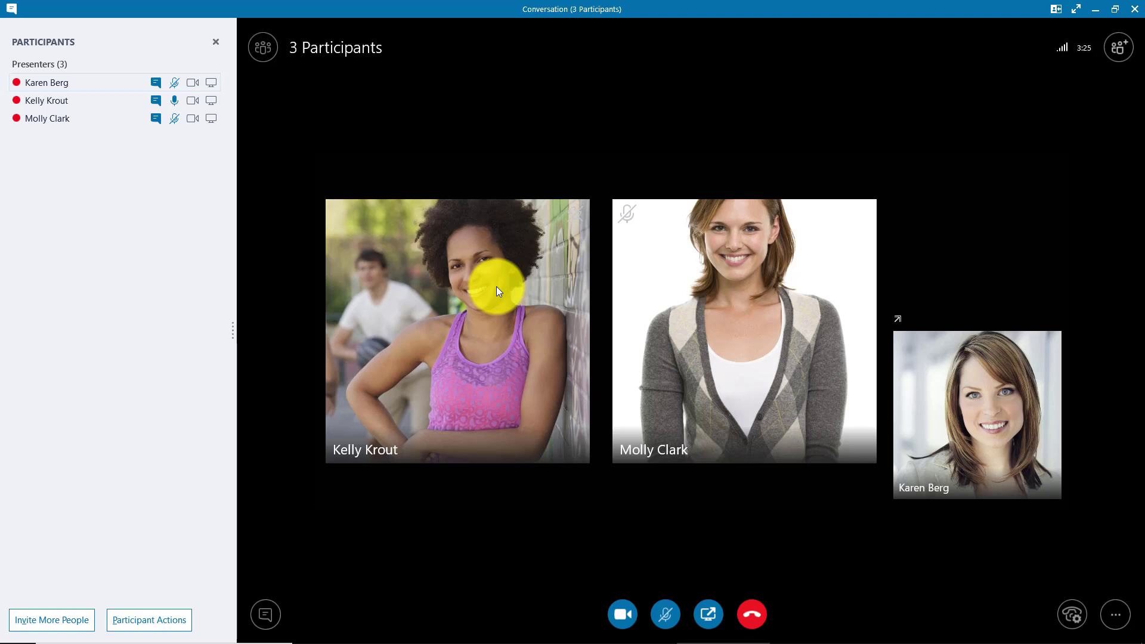
pyautogui.rightClick(488, 279)
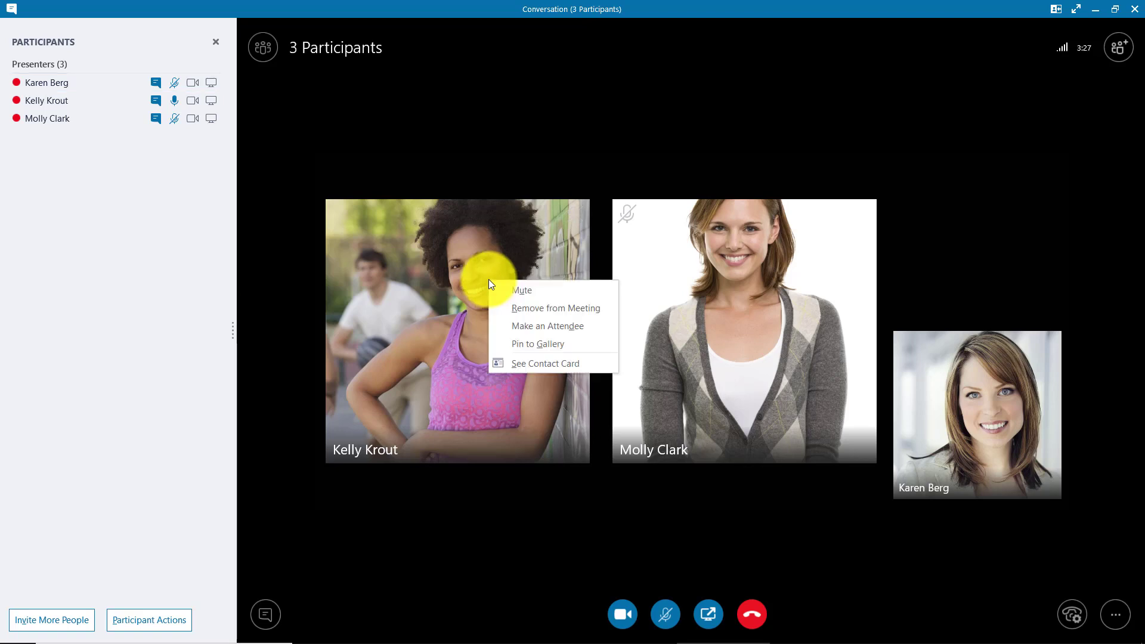
pyautogui.click(498, 287)
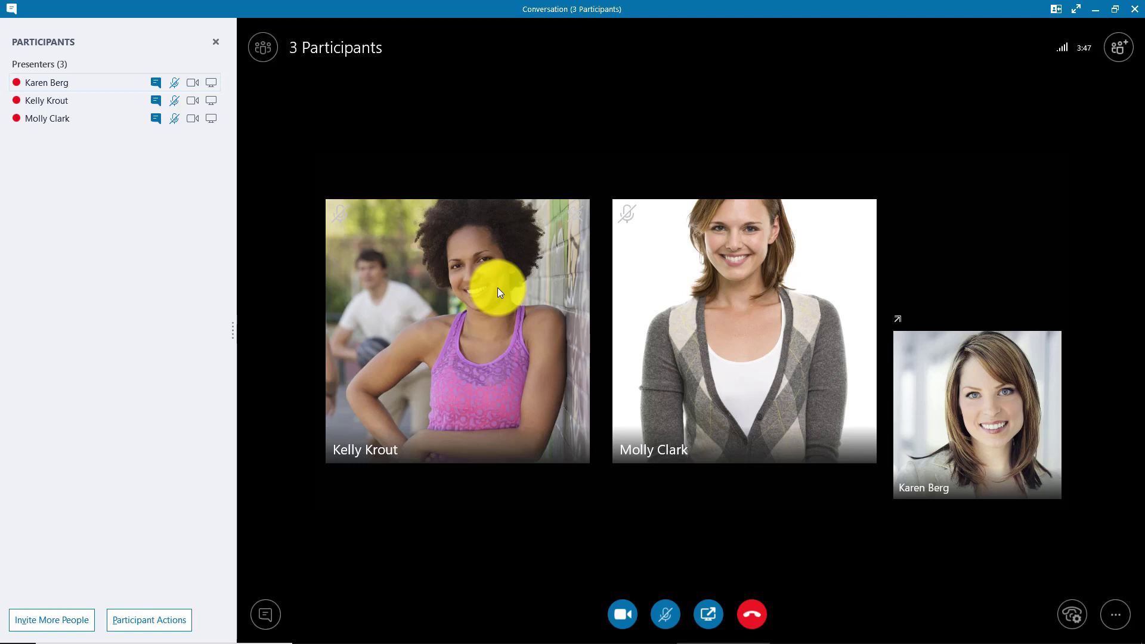
# Mute the whole meeting audience through the participant actions
pyautogui.moveTo(57, 79)
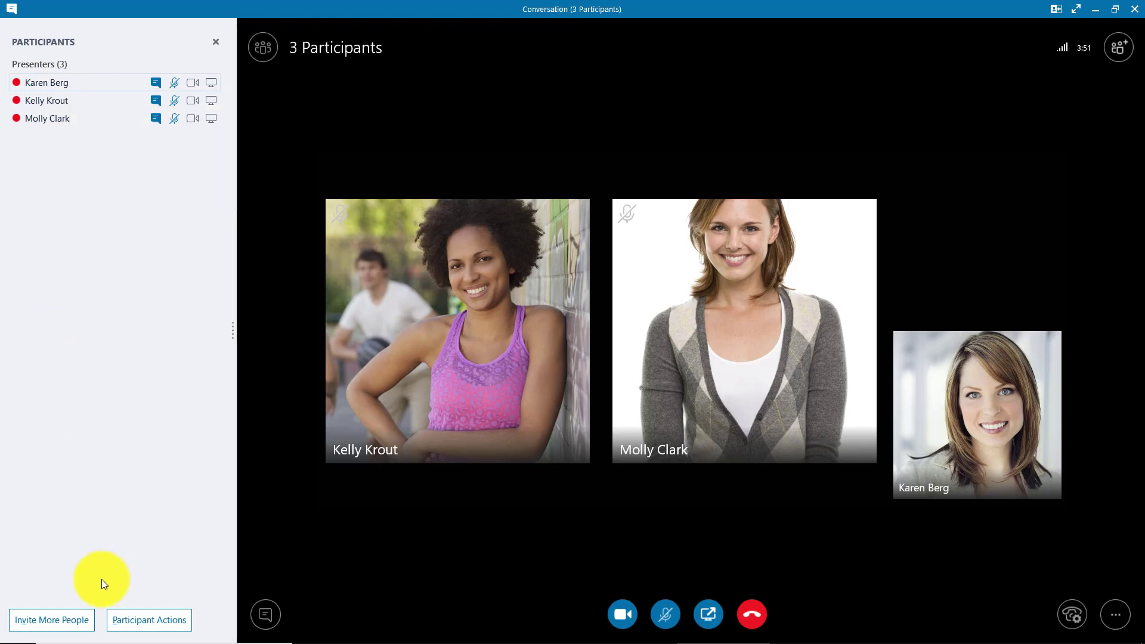
pyautogui.click(138, 618)
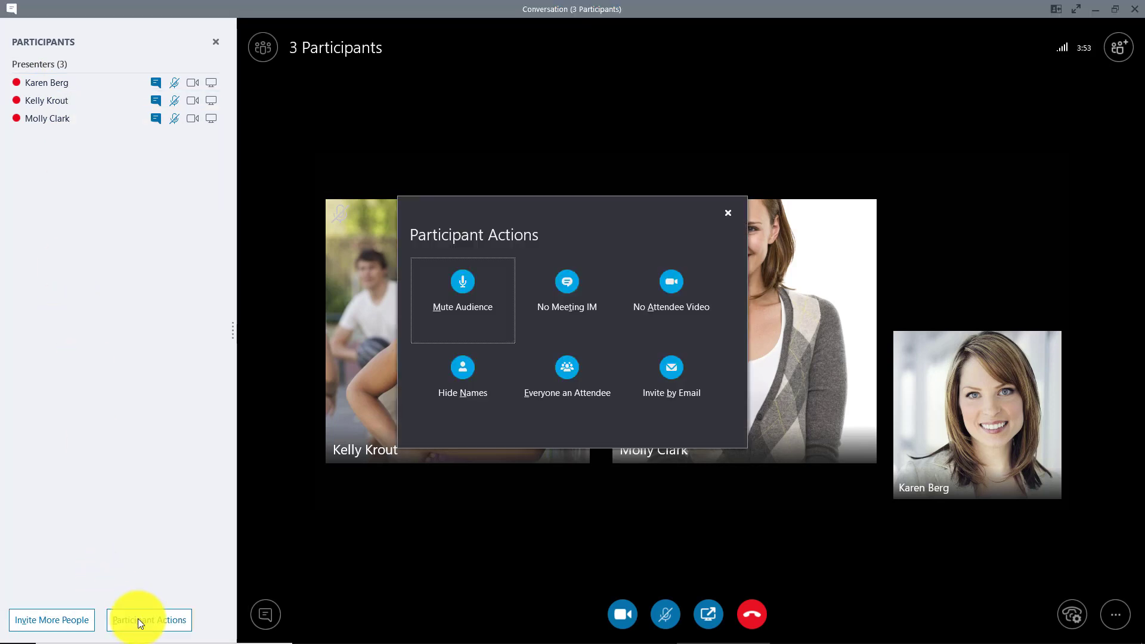
pyautogui.click(466, 322)
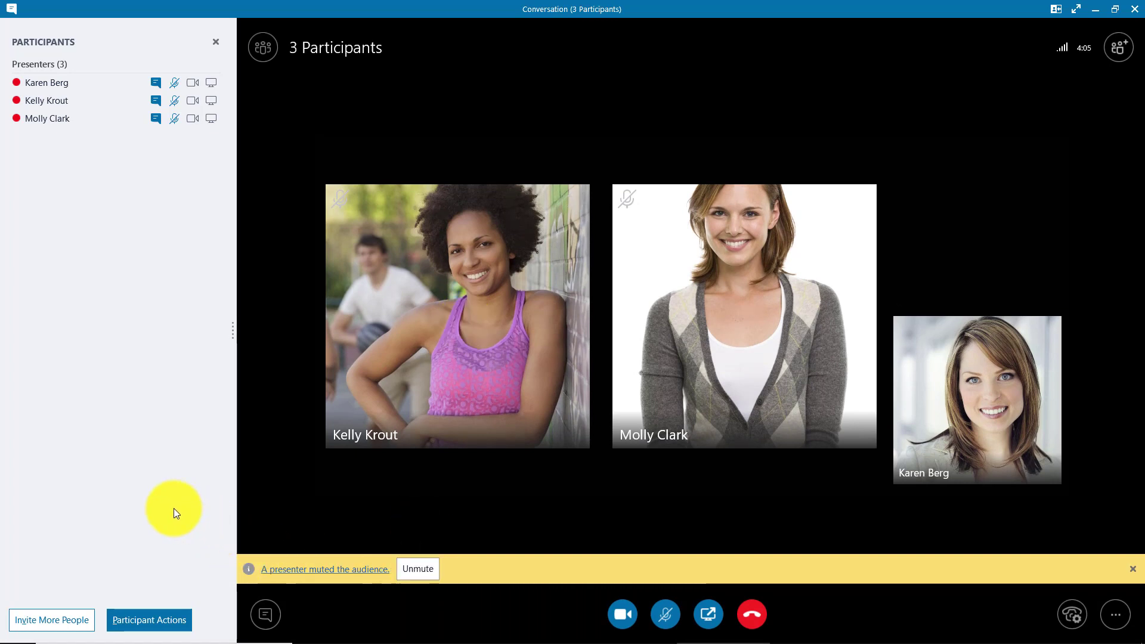
# Review the meeting-wide participant actions and leave them without changing anything
pyautogui.click(152, 625)
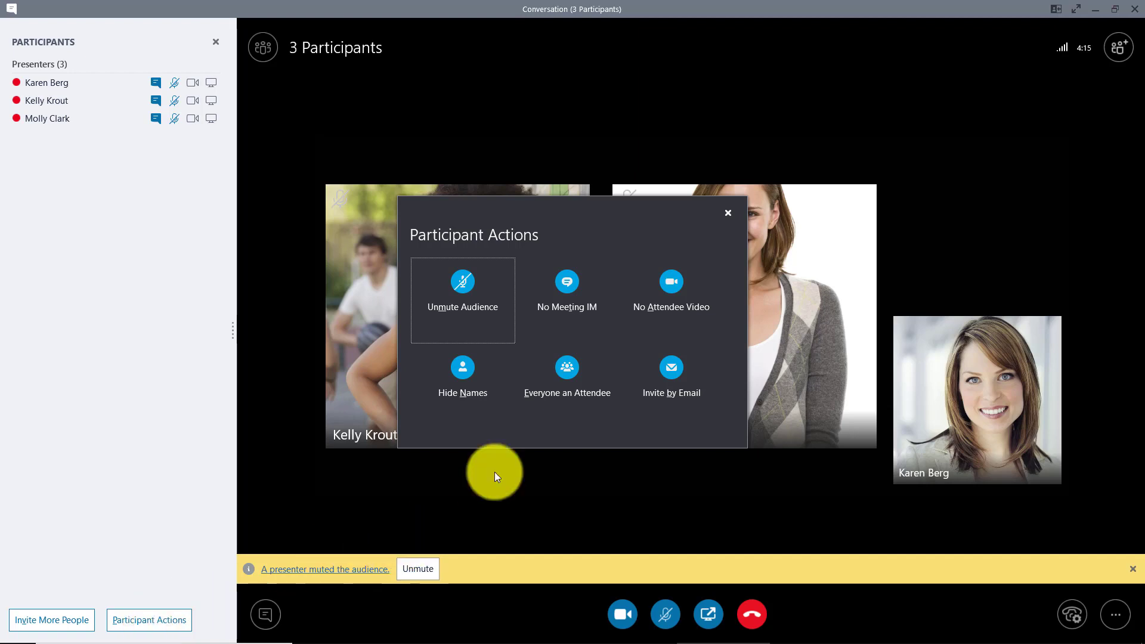
pyautogui.click(727, 215)
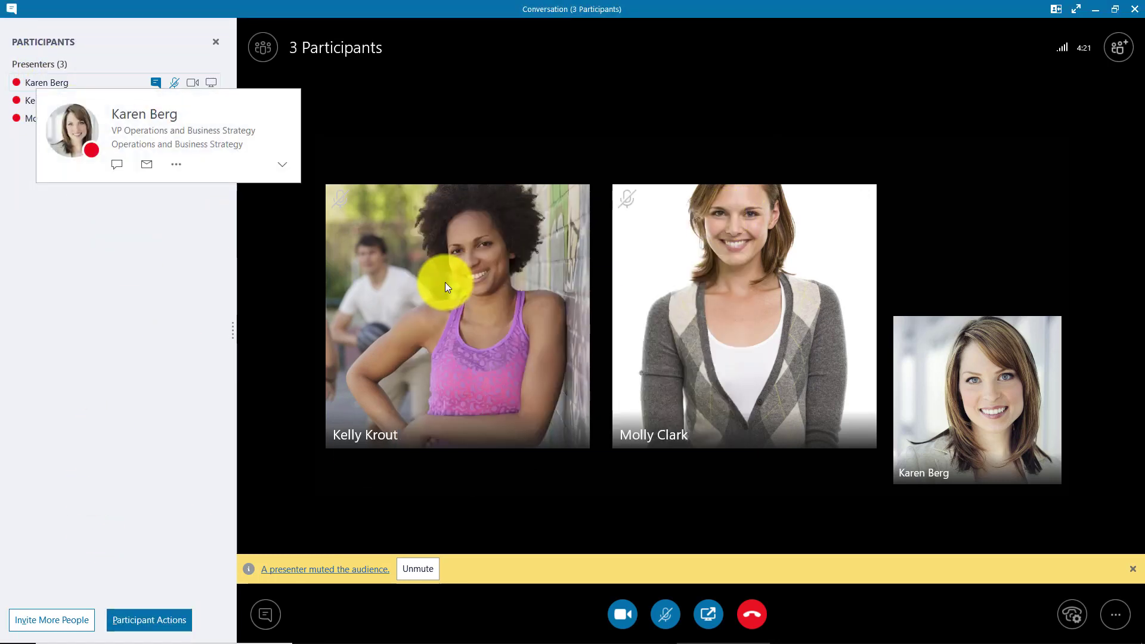
# View the meeting organizer's contact card with its full contact details, and close the card
pyautogui.rightClick(126, 87)
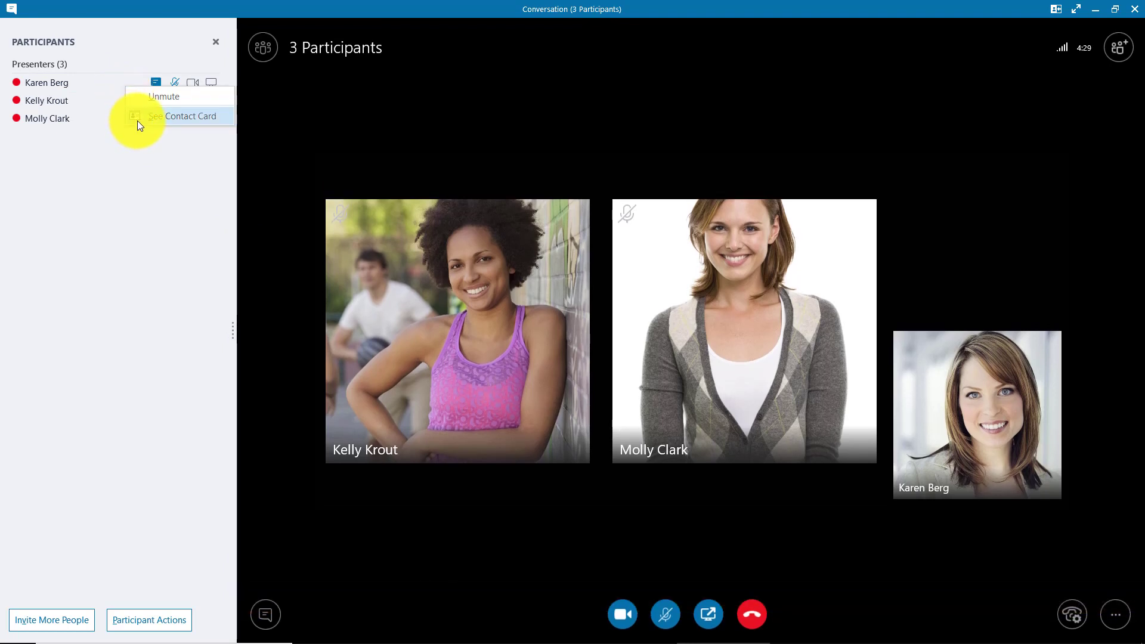
pyautogui.click(137, 120)
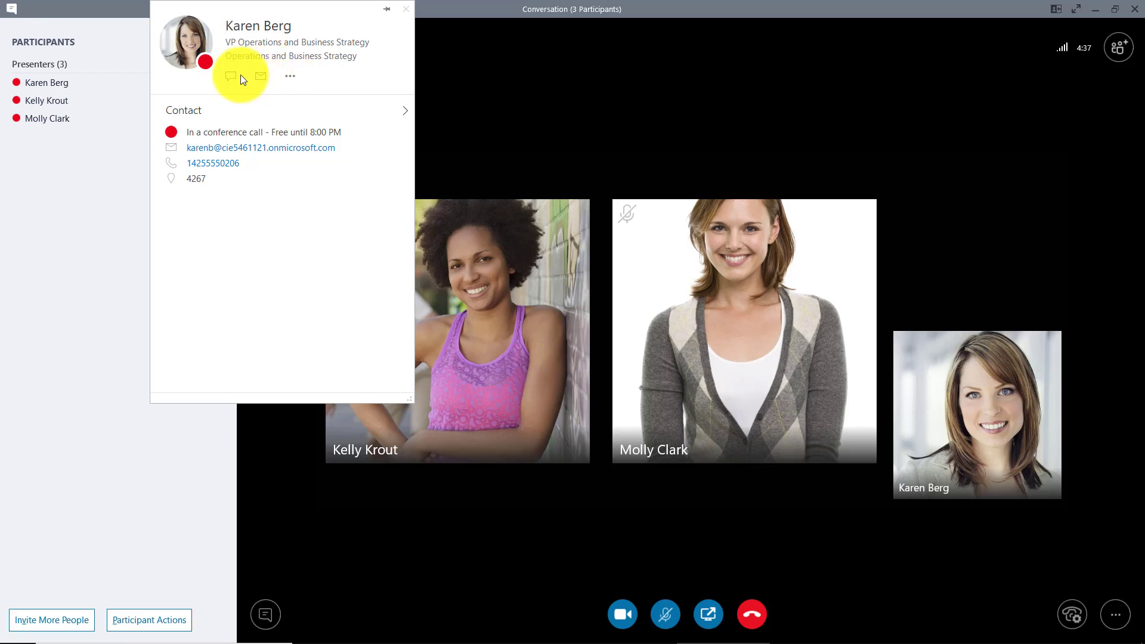
pyautogui.click(390, 115)
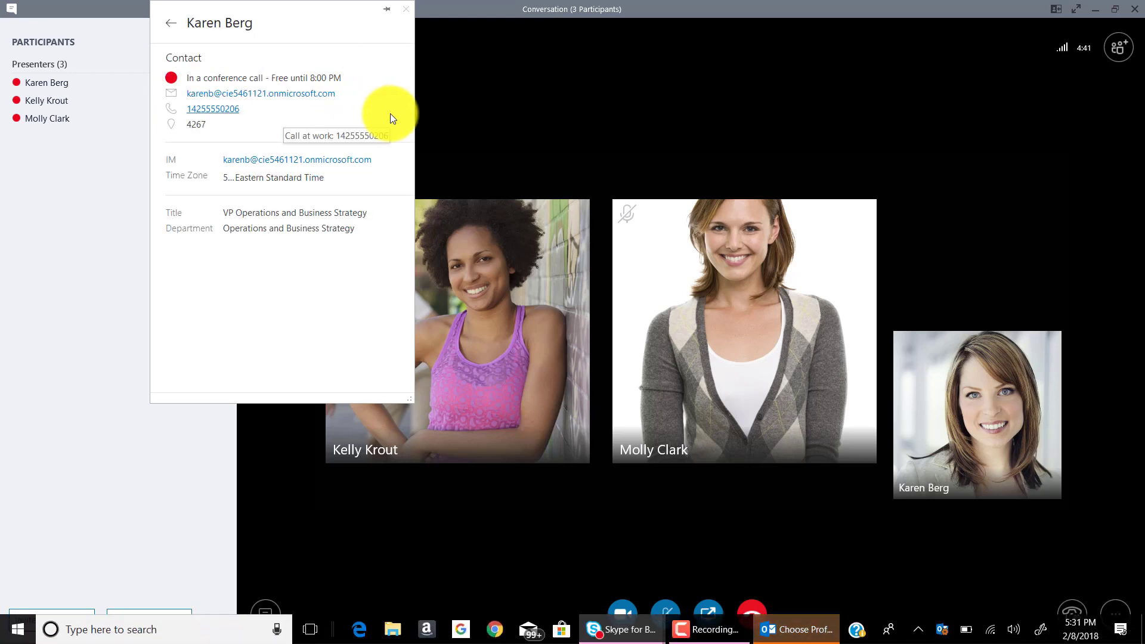
pyautogui.click(409, 8)
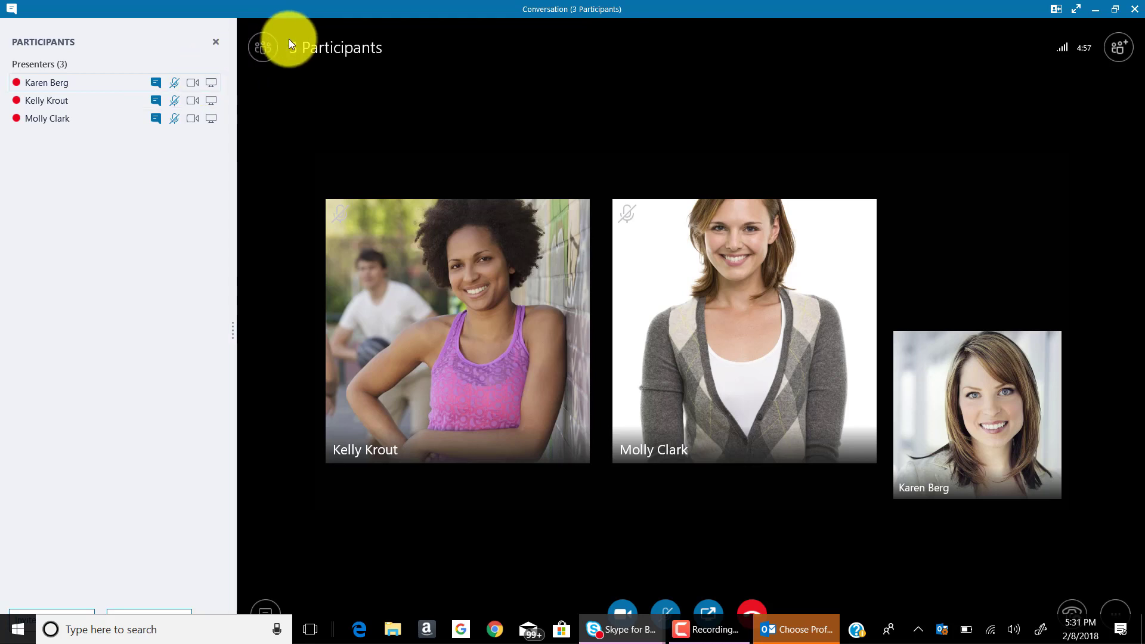
# Hide and reshow the participant list, and examine the individual options available for the first invited participant
pyautogui.click(270, 47)
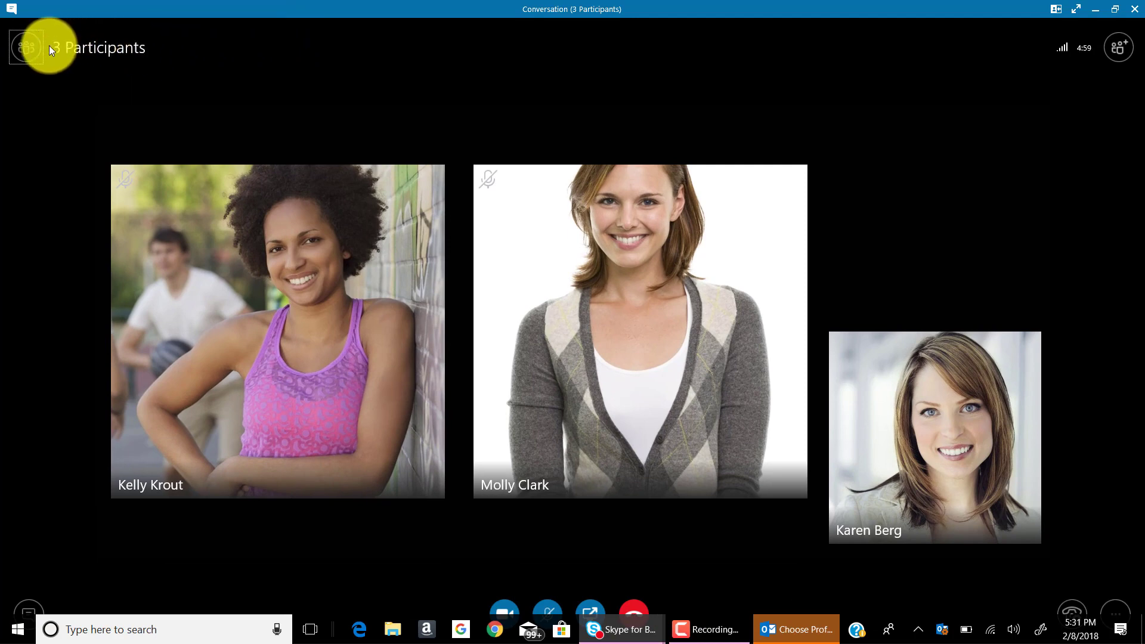
pyautogui.click(36, 44)
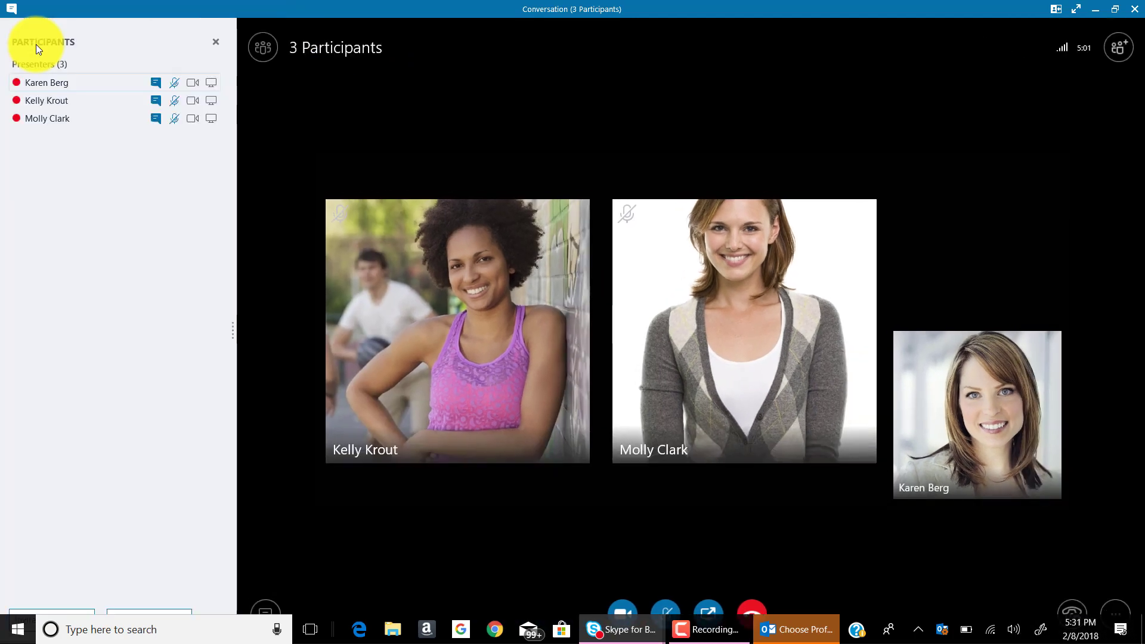
pyautogui.rightClick(37, 81)
pyautogui.click(15, 100)
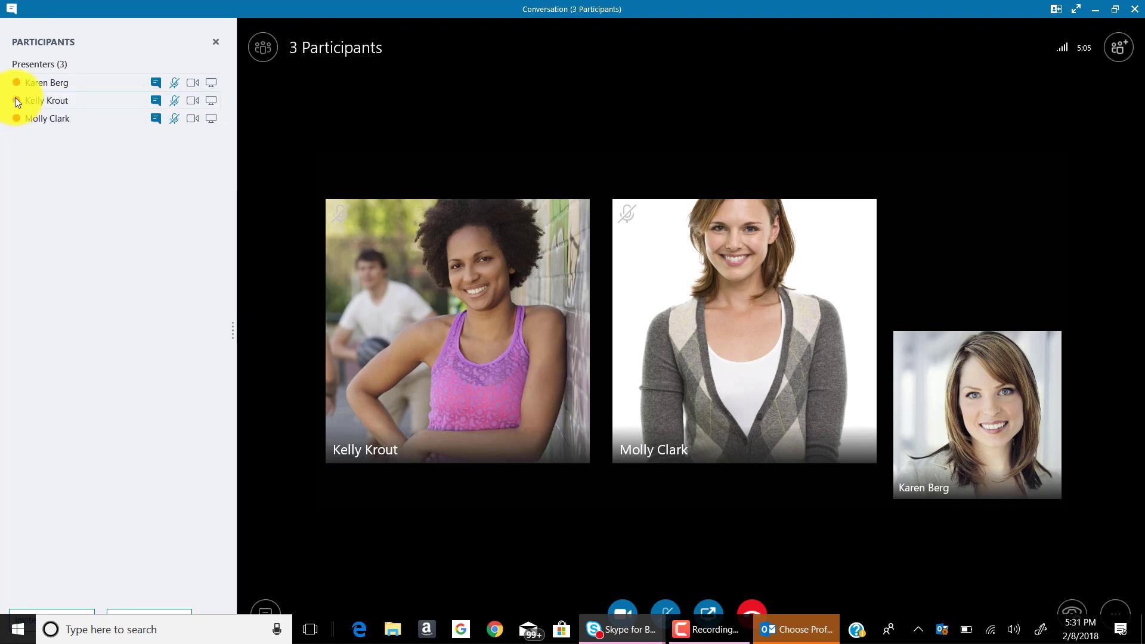
pyautogui.rightClick(15, 99)
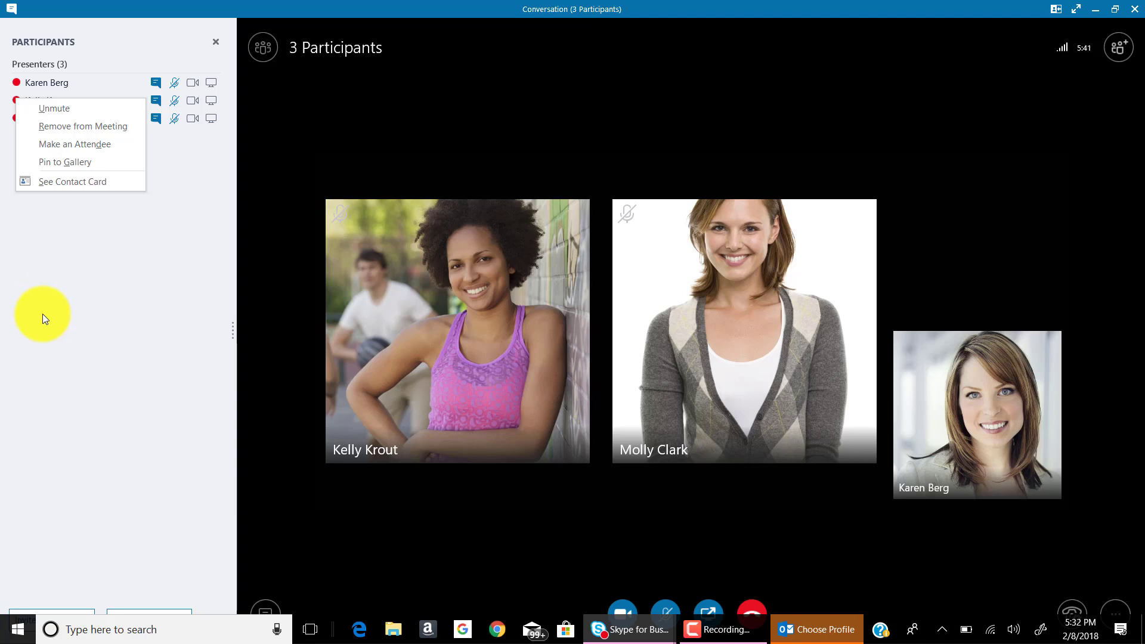
pyautogui.click(43, 315)
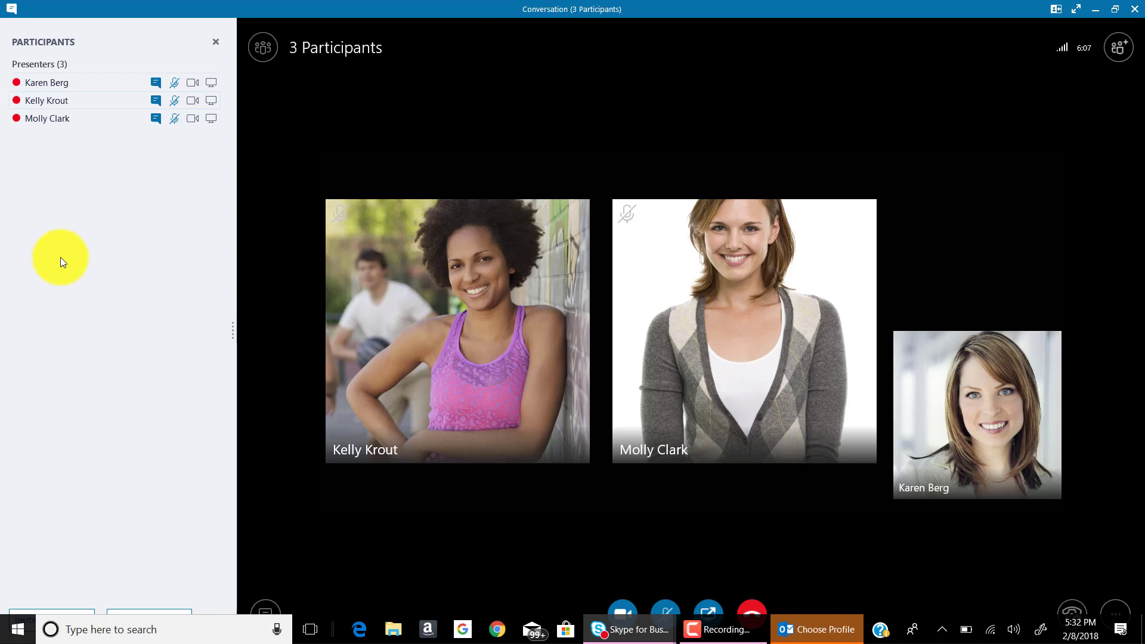
pyautogui.rightClick(37, 101)
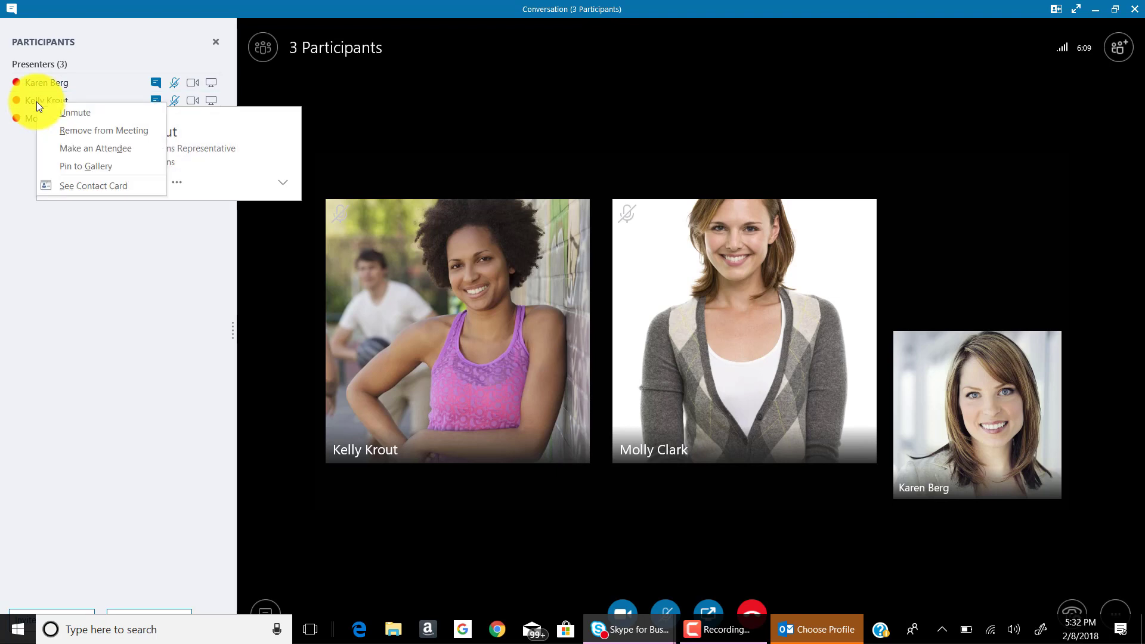
pyautogui.press('Escape')
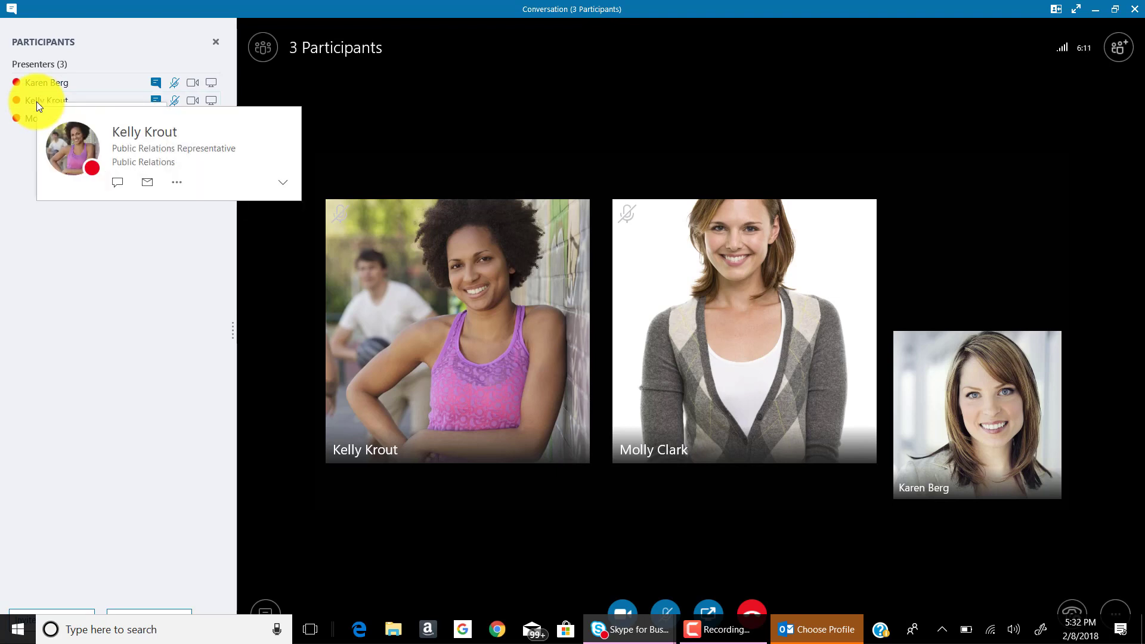
pyautogui.rightClick(37, 101)
pyautogui.click(33, 205)
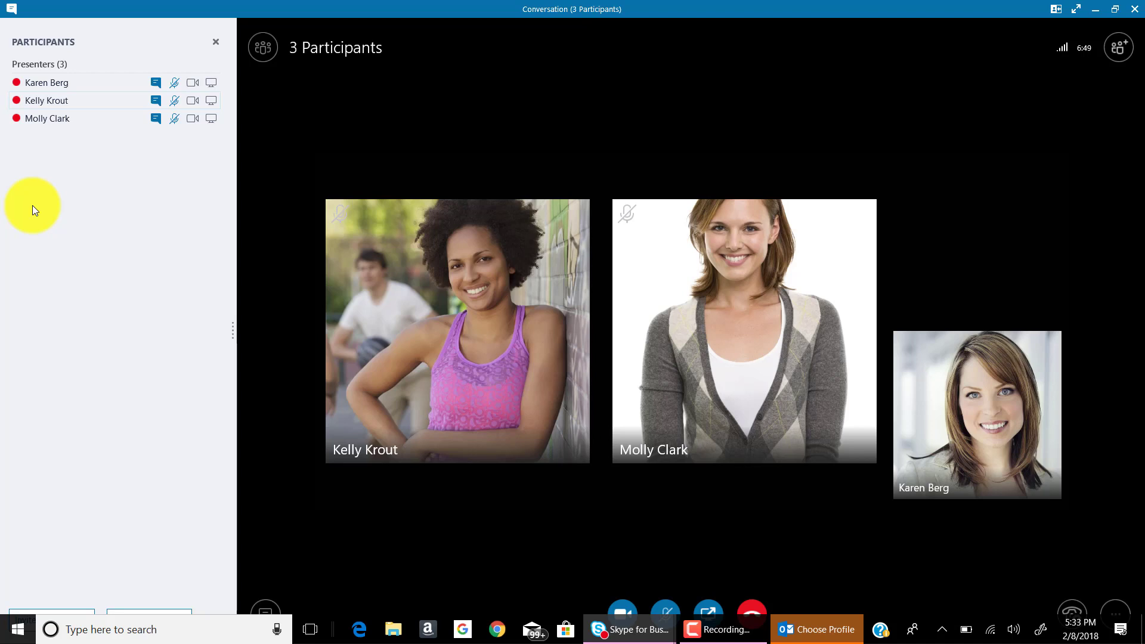
# Change both invited participants from presenters to attendees
pyautogui.rightClick(33, 103)
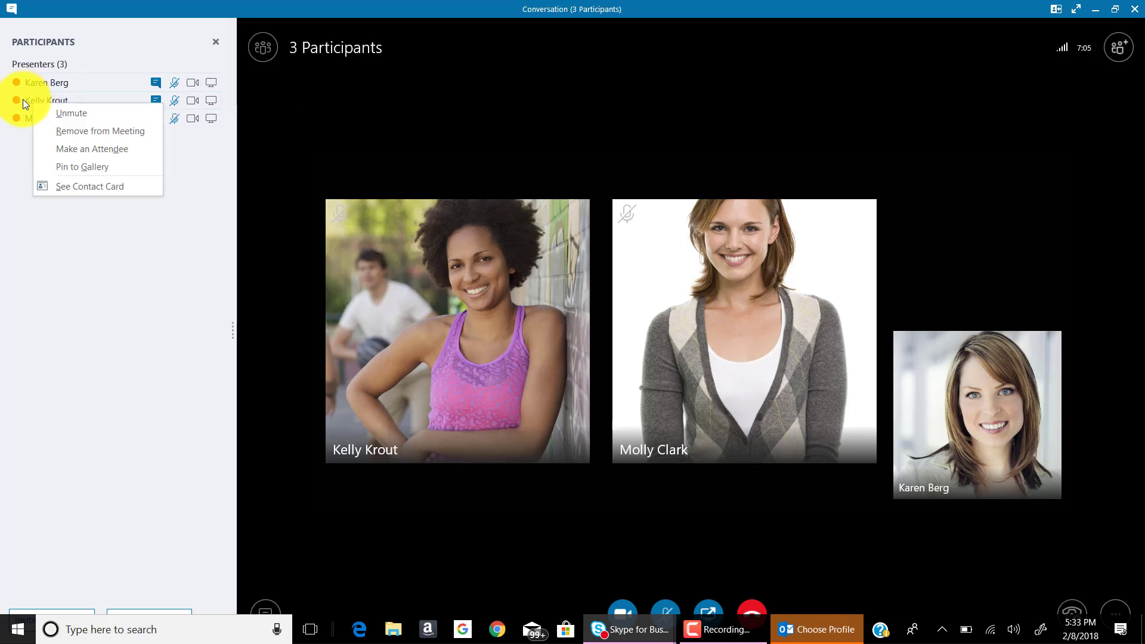
pyautogui.click(44, 149)
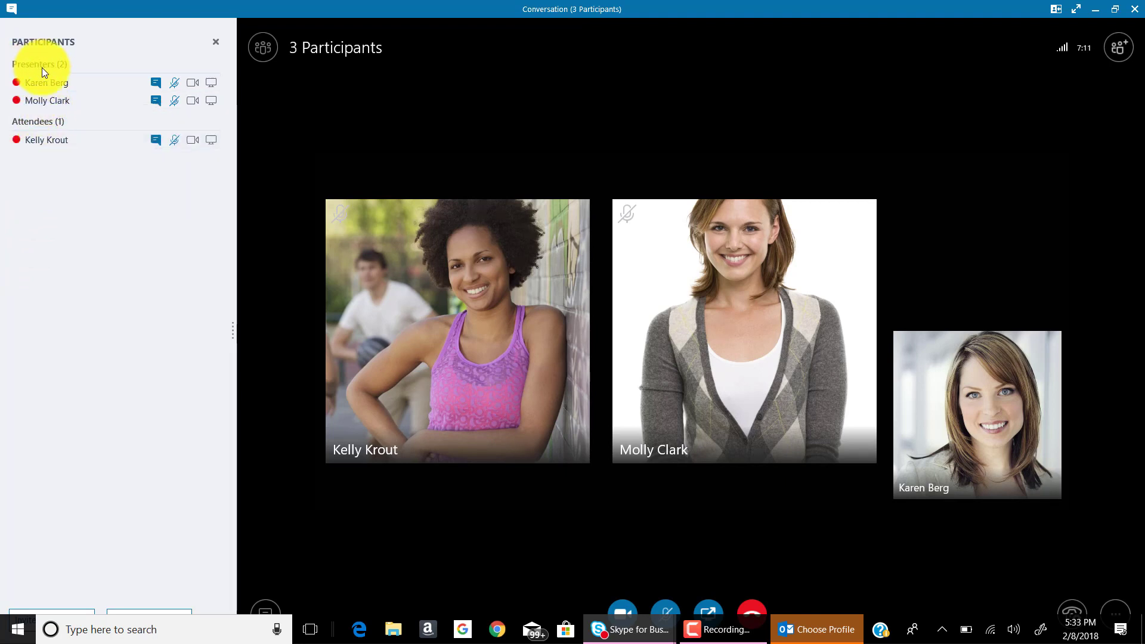
pyautogui.moveTo(61, 141)
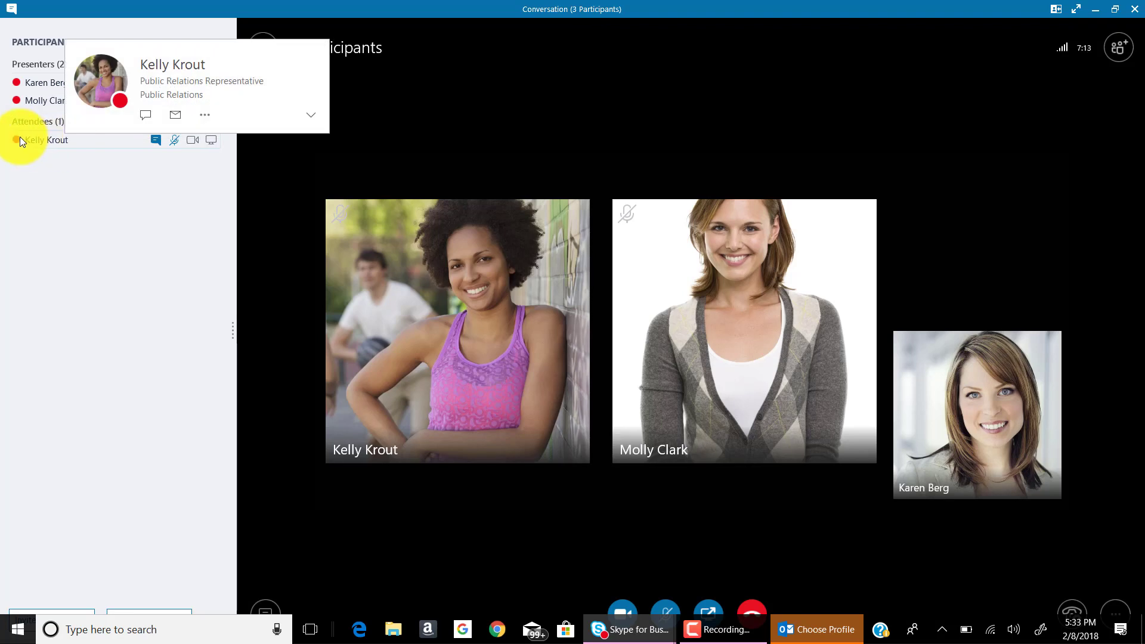
pyautogui.rightClick(38, 101)
pyautogui.click(52, 148)
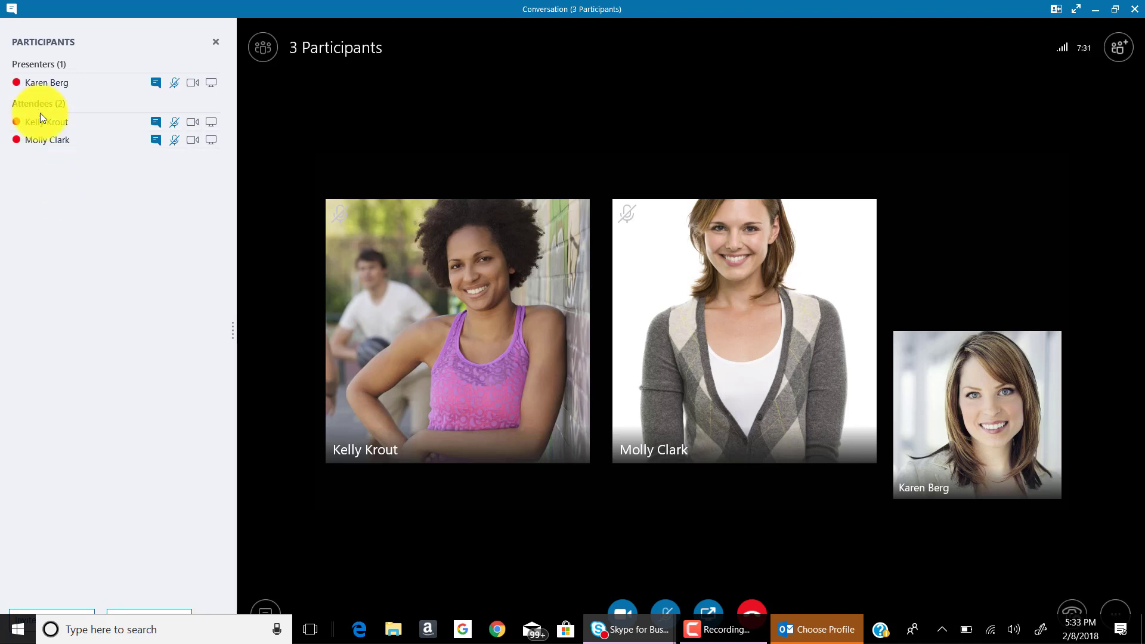
pyautogui.moveTo(55, 134)
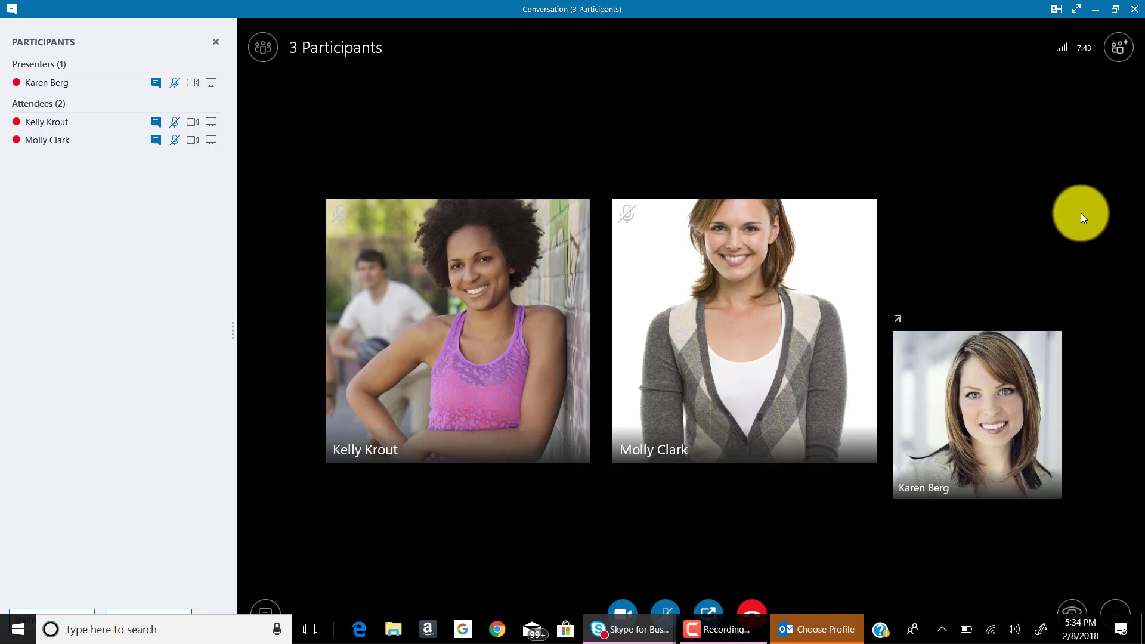
pyautogui.click(1115, 9)
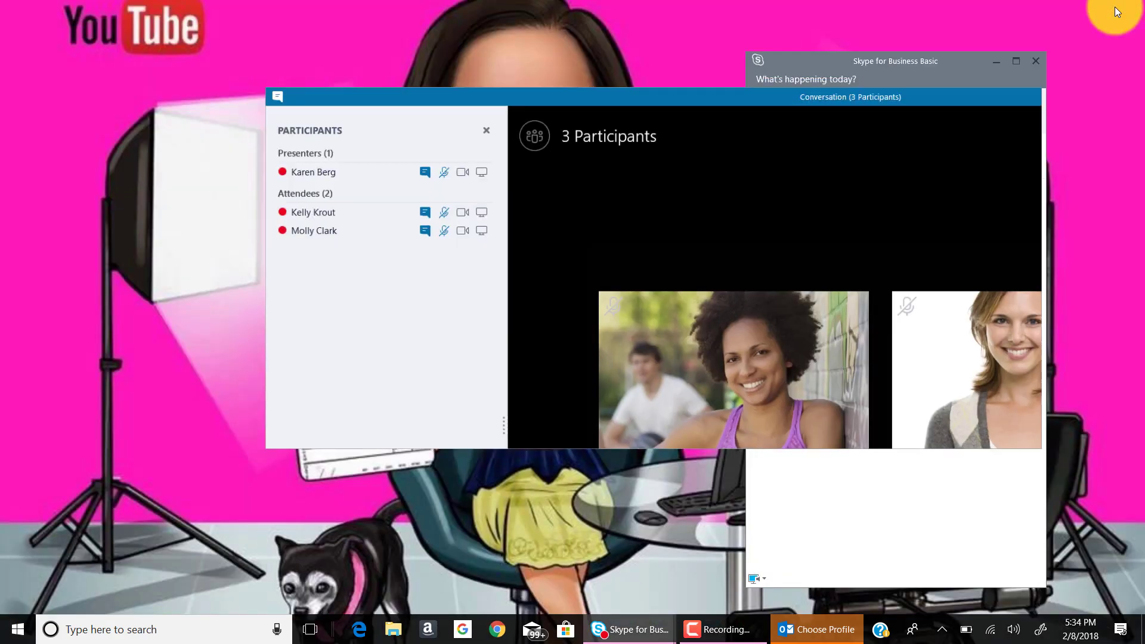
pyautogui.click(1013, 109)
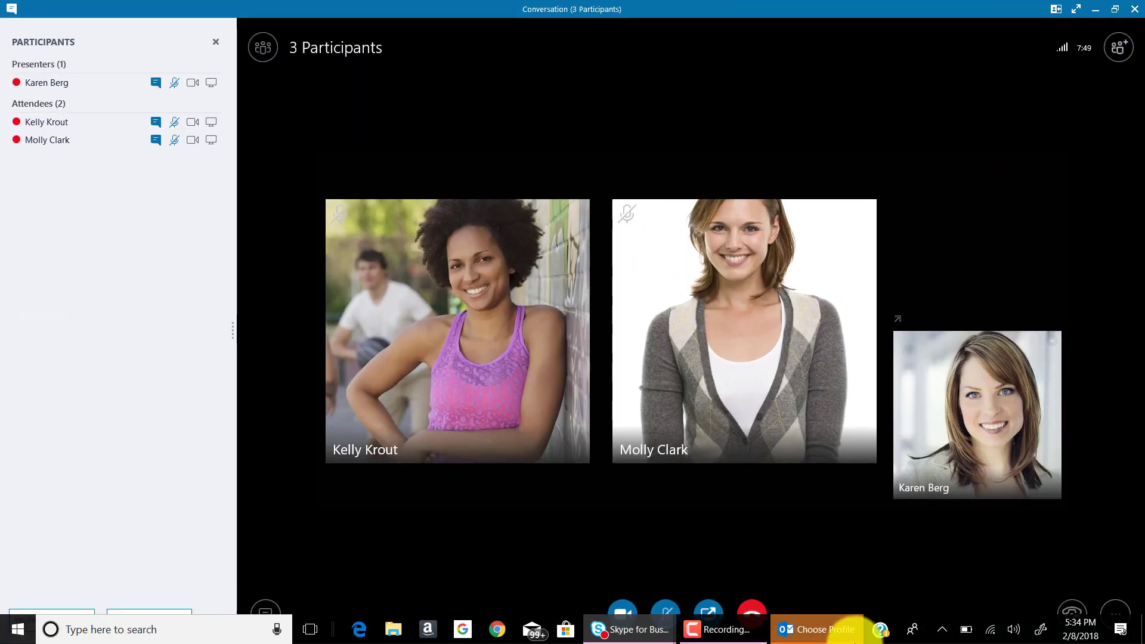
pyautogui.click(725, 630)
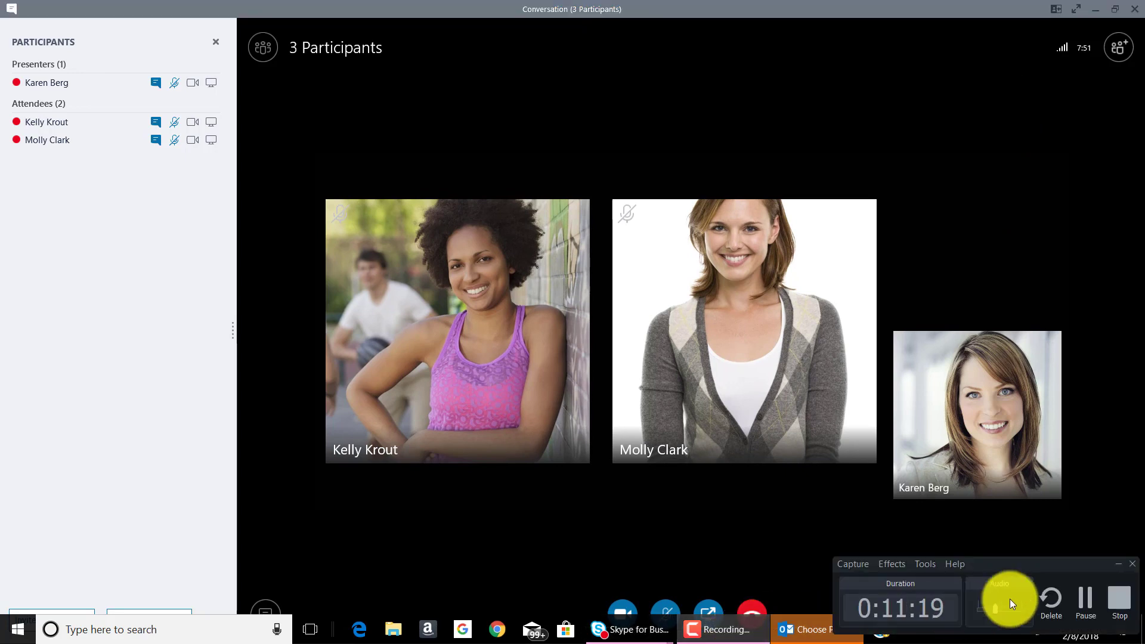
pyautogui.click(1085, 599)
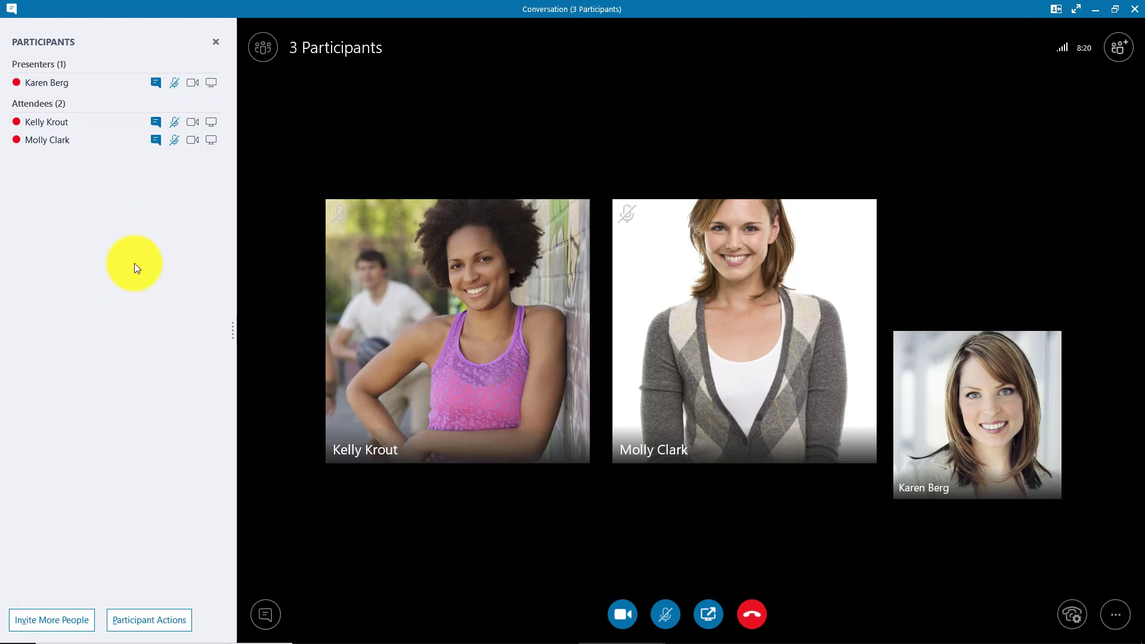
# Dismiss the Choose Profile dialog and examine the participant actions for audience audio, meeting IM, attendee video, names and roles
pyautogui.click(151, 618)
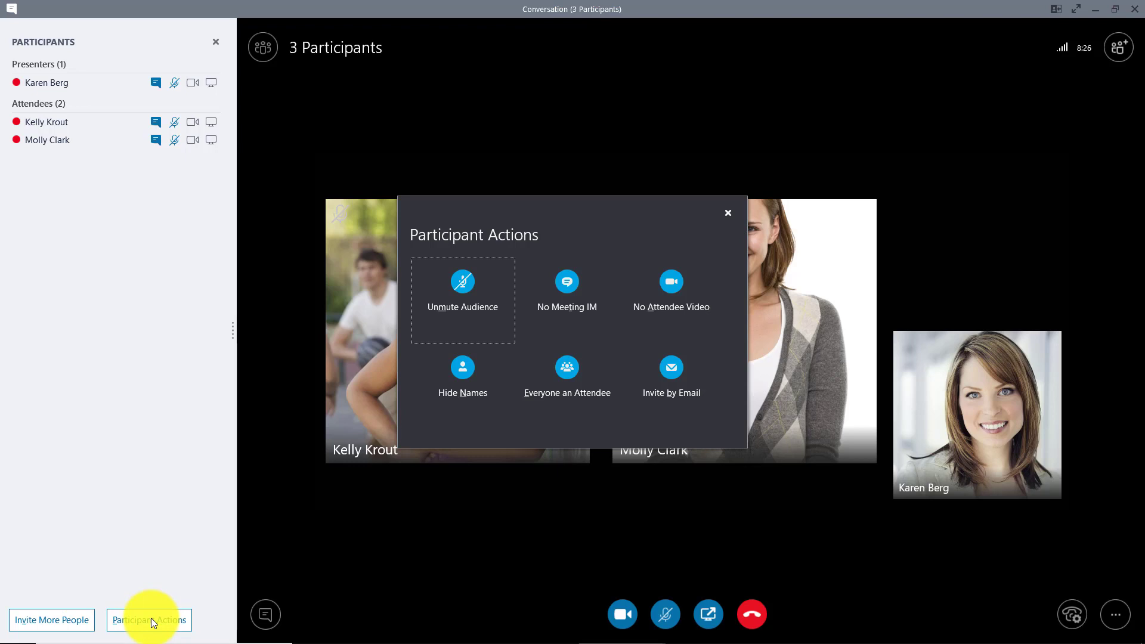
pyautogui.click(455, 288)
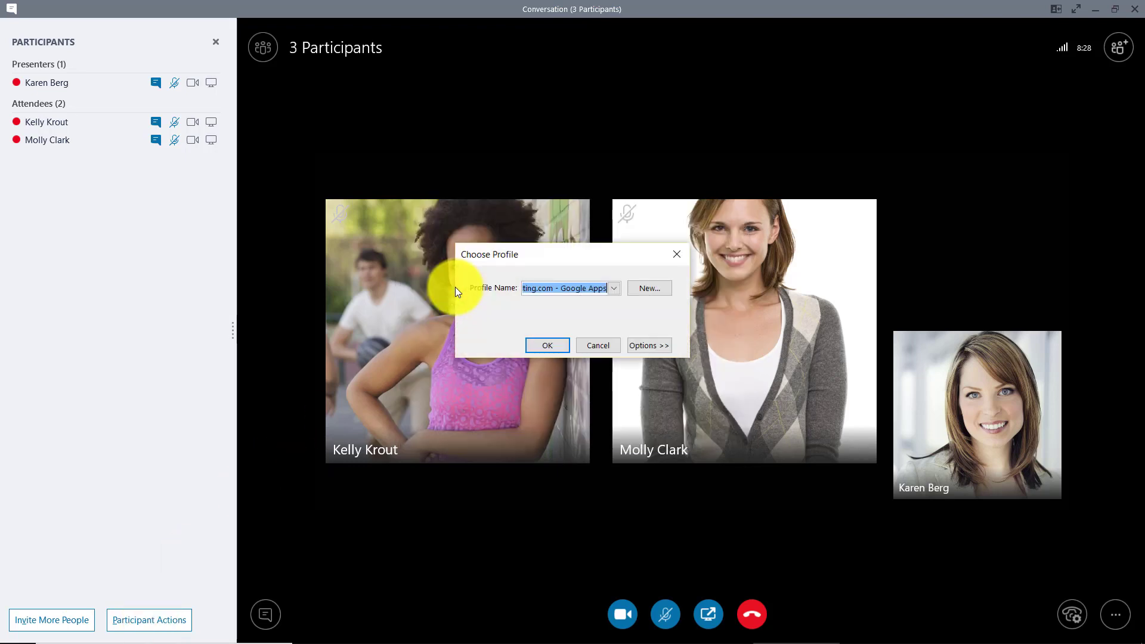
pyautogui.click(676, 254)
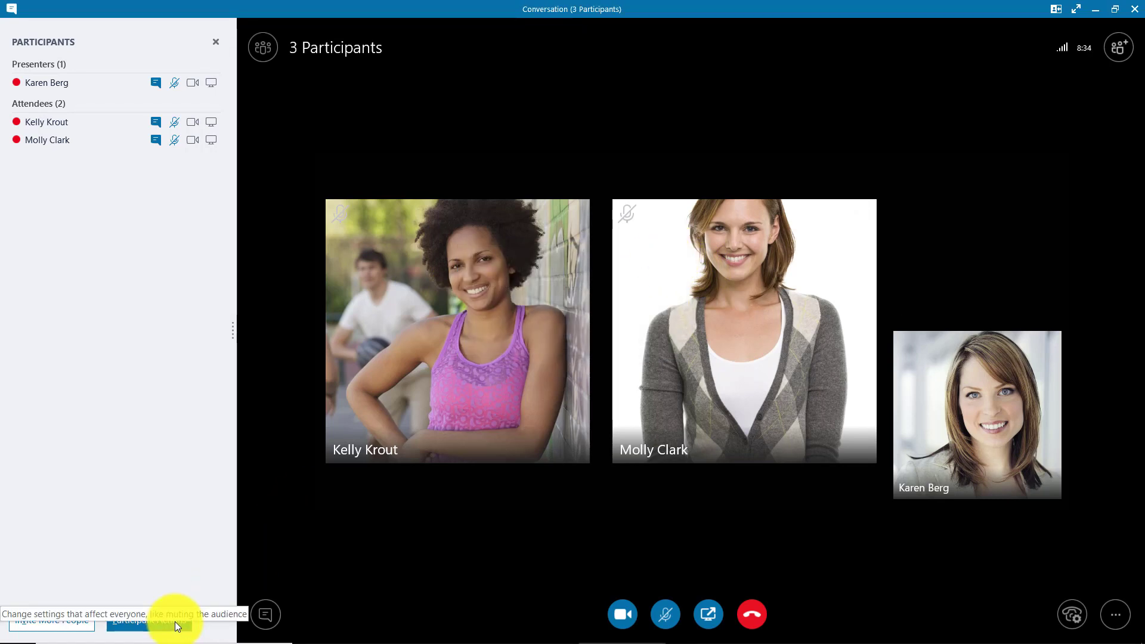
pyautogui.click(175, 622)
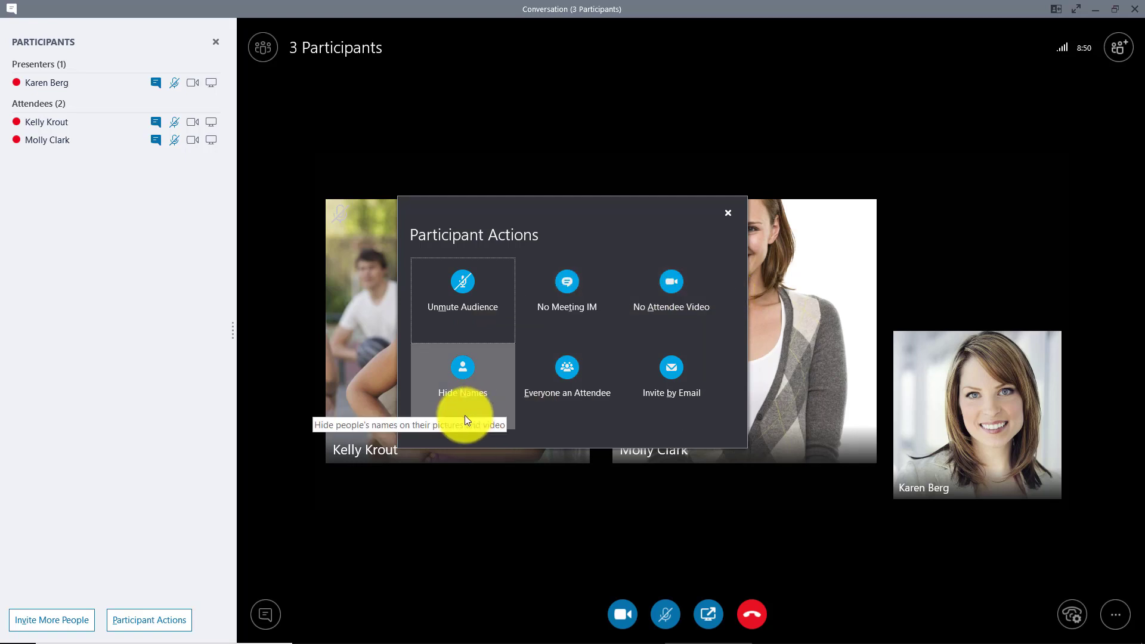
pyautogui.click(733, 212)
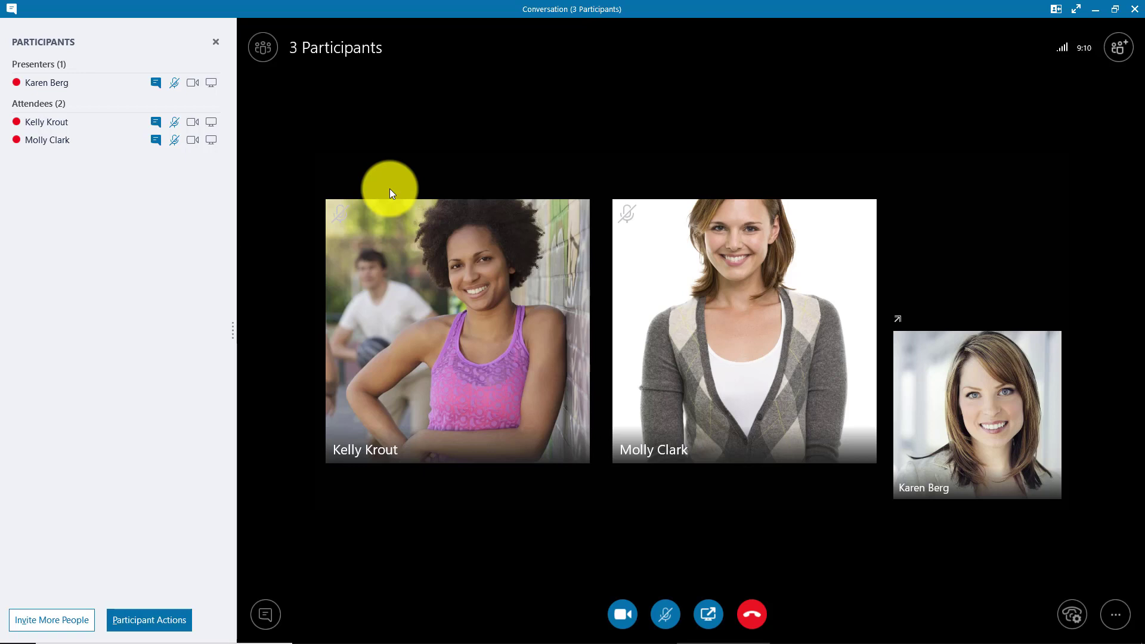
# Show the meeting conversation and send the message "This is the comments area" to the participants
pyautogui.click(268, 603)
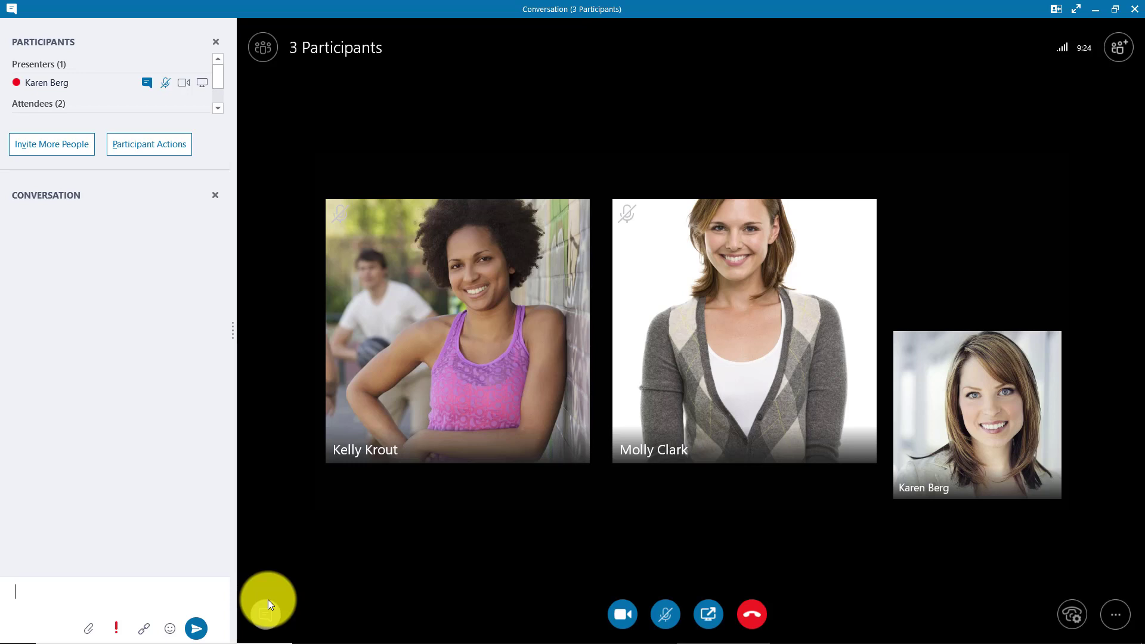
pyautogui.write('tHIS IS')
pyautogui.hotkey('ctrl', 'a')
pyautogui.write('This is t')
pyautogui.press('BackSpace')
pyautogui.write('he comments area')
pyautogui.press('Return')
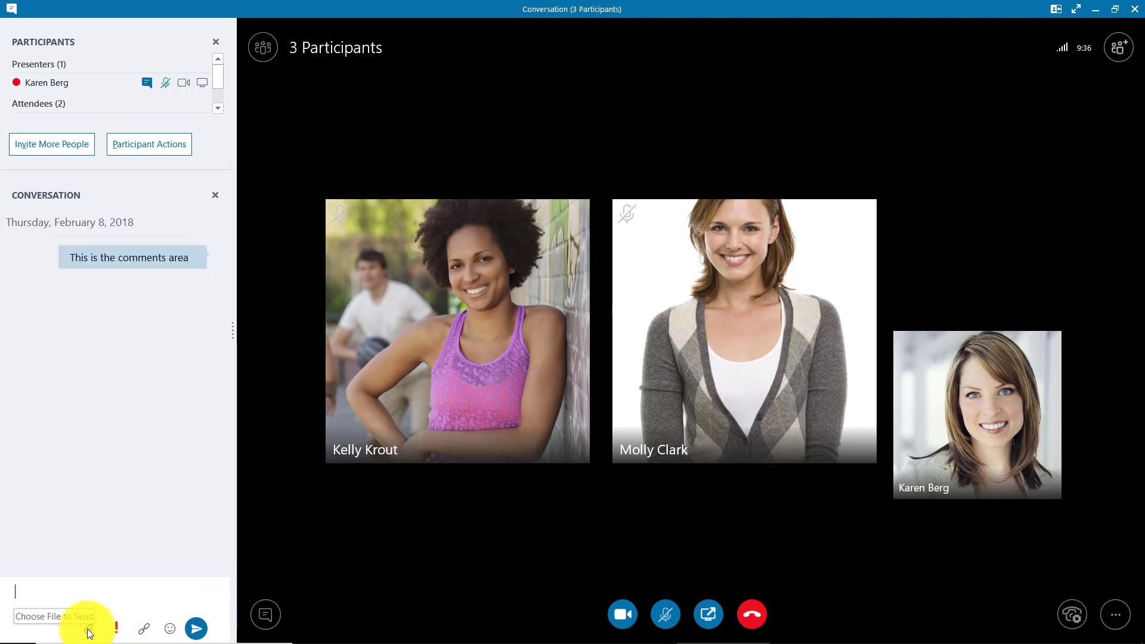
# Attach the image file ms-office365.jpg to the meeting so participants can download it
pyautogui.click(88, 630)
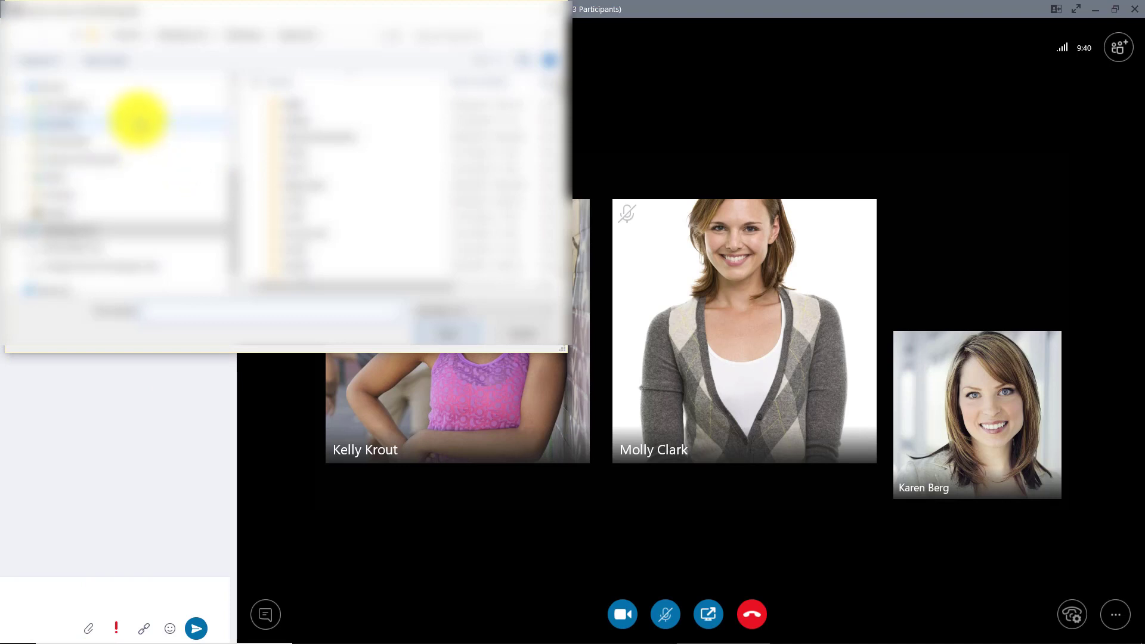
pyautogui.click(141, 120)
pyautogui.scroll(-10, 538, 238)
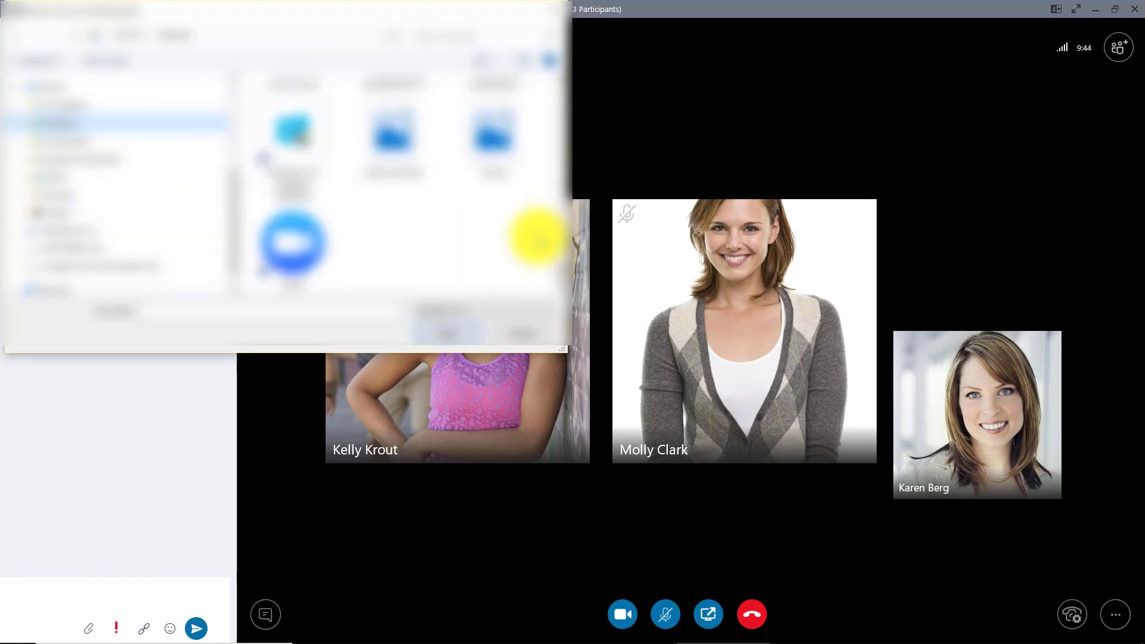
pyautogui.scroll(3, 459, 230)
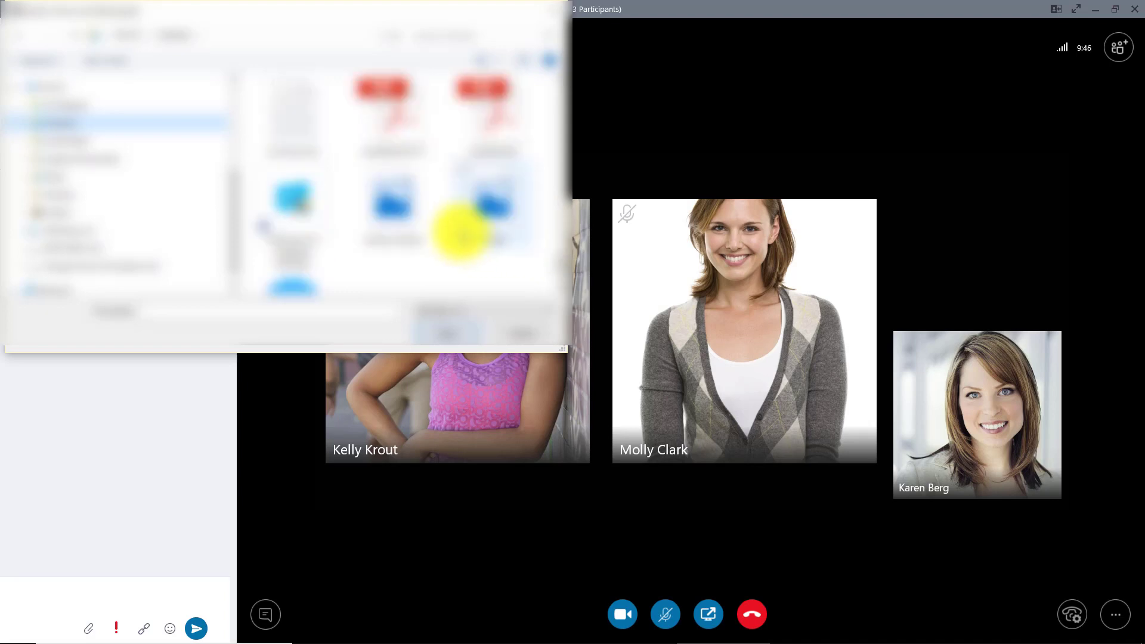
pyautogui.scroll(-5, 460, 233)
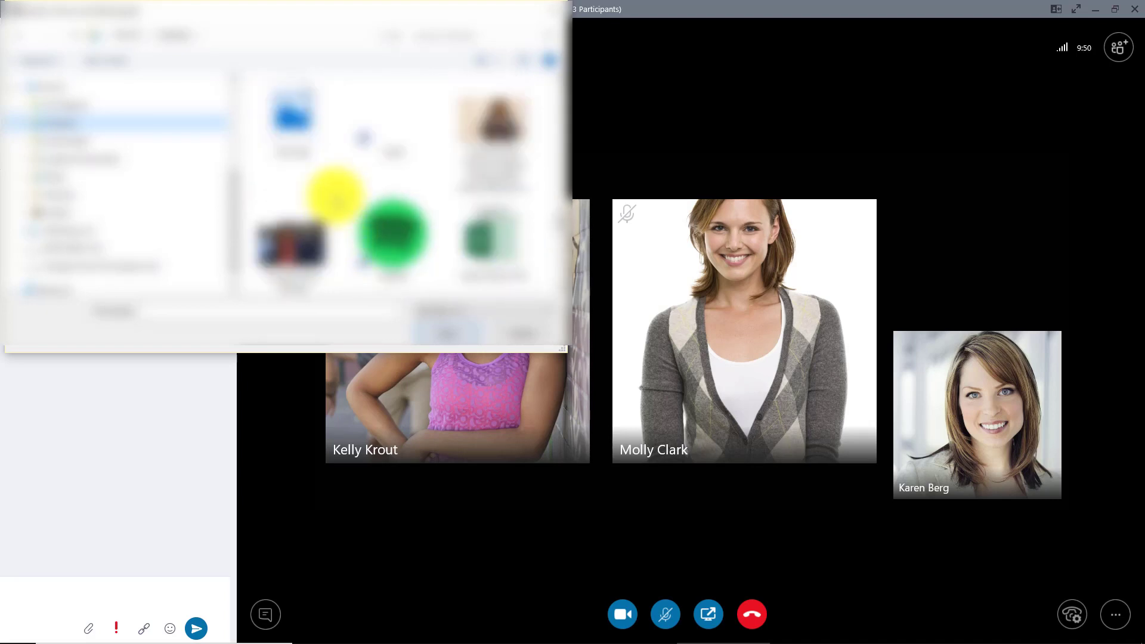
pyautogui.scroll(3, 335, 196)
pyautogui.doubleClick(390, 130)
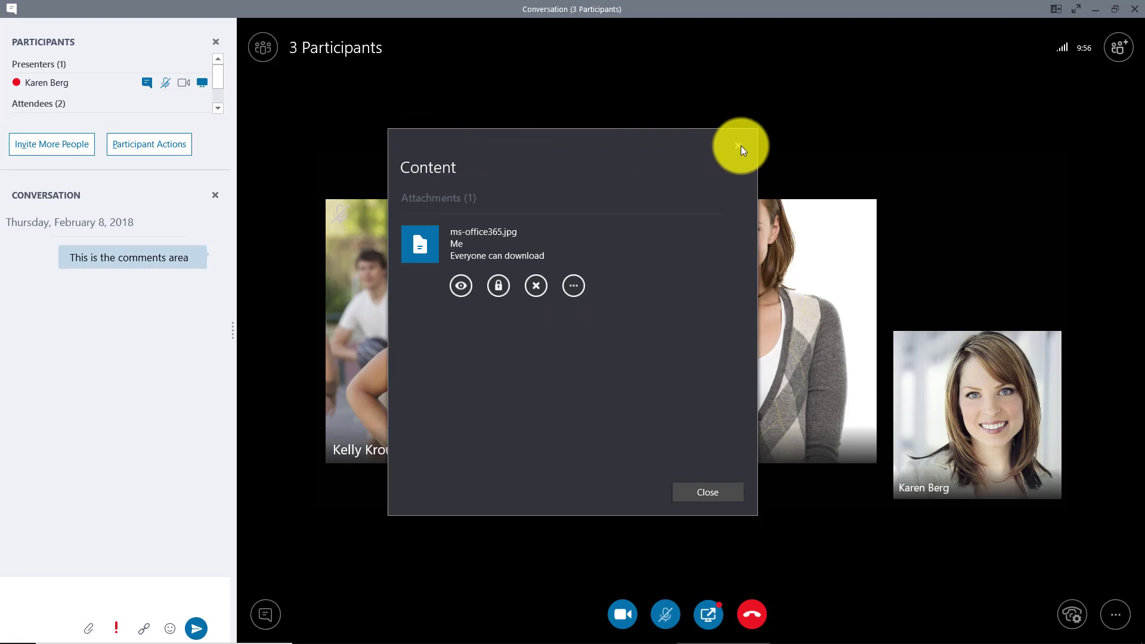
# Close the meeting's attachment list and hide both the participants and conversation panes
pyautogui.click(697, 494)
pyautogui.moveTo(195, 640)
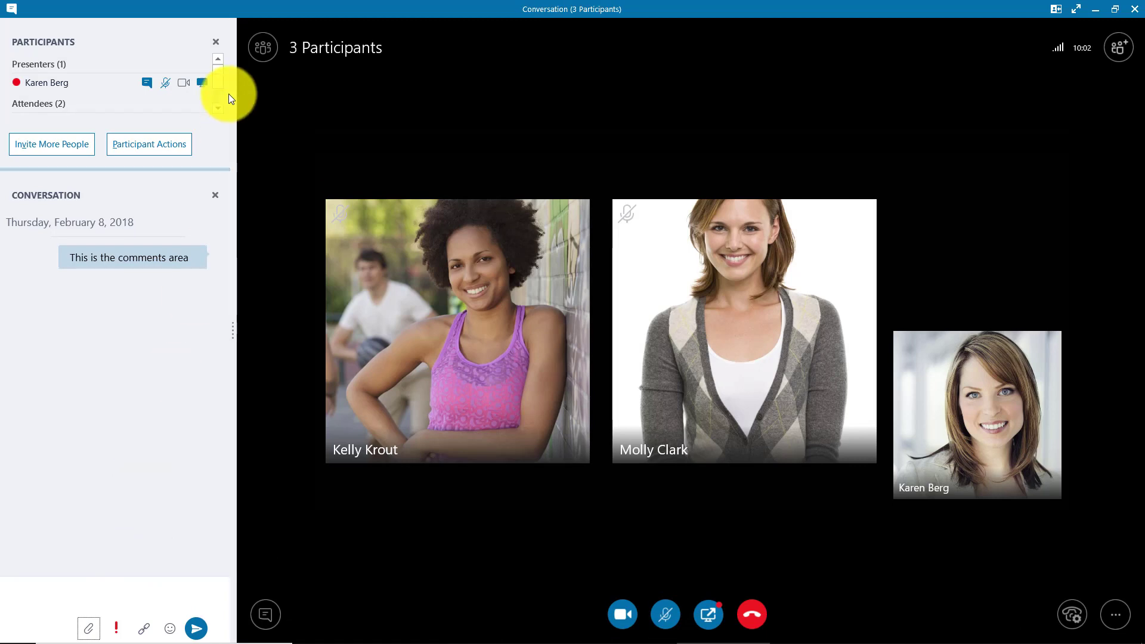
pyautogui.click(255, 36)
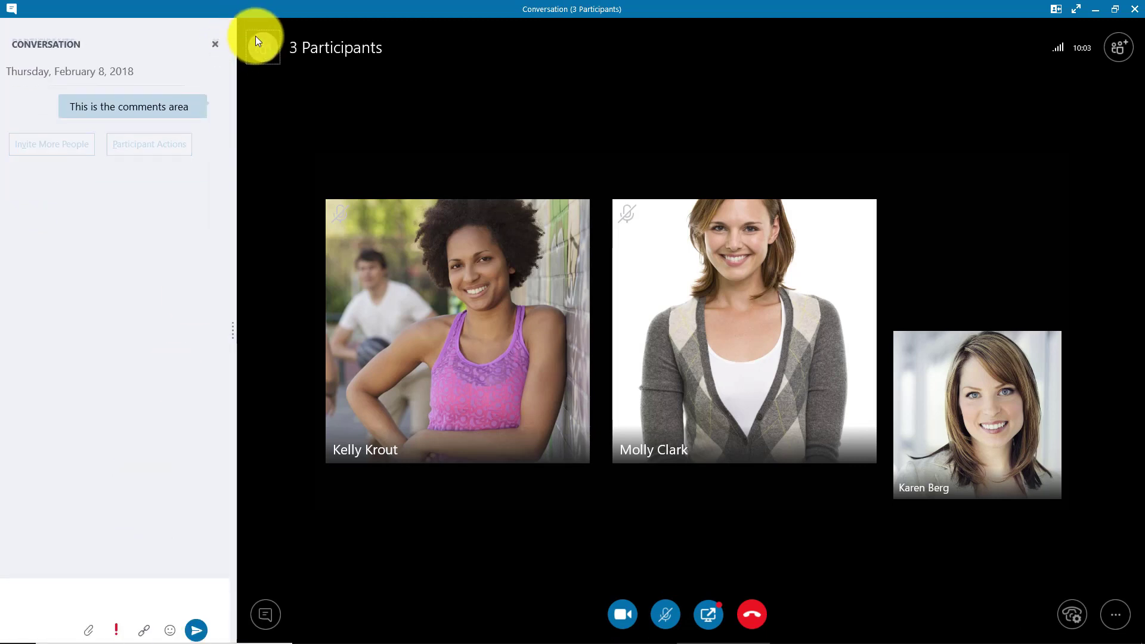
pyautogui.click(261, 610)
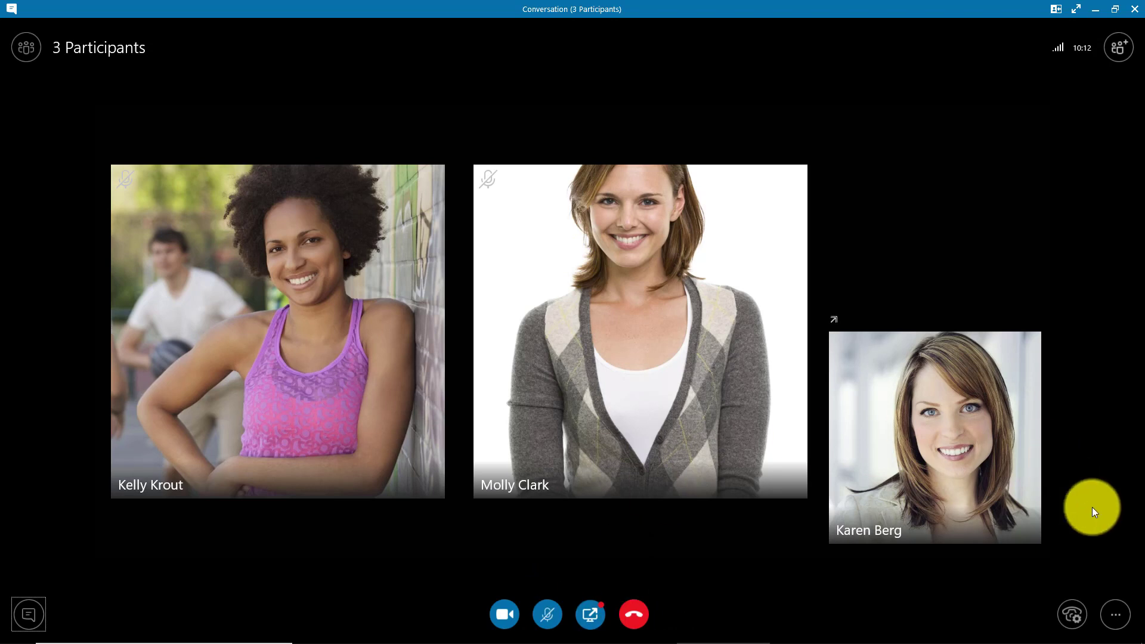
# Start recording the meeting and stop the recording
pyautogui.click(1116, 607)
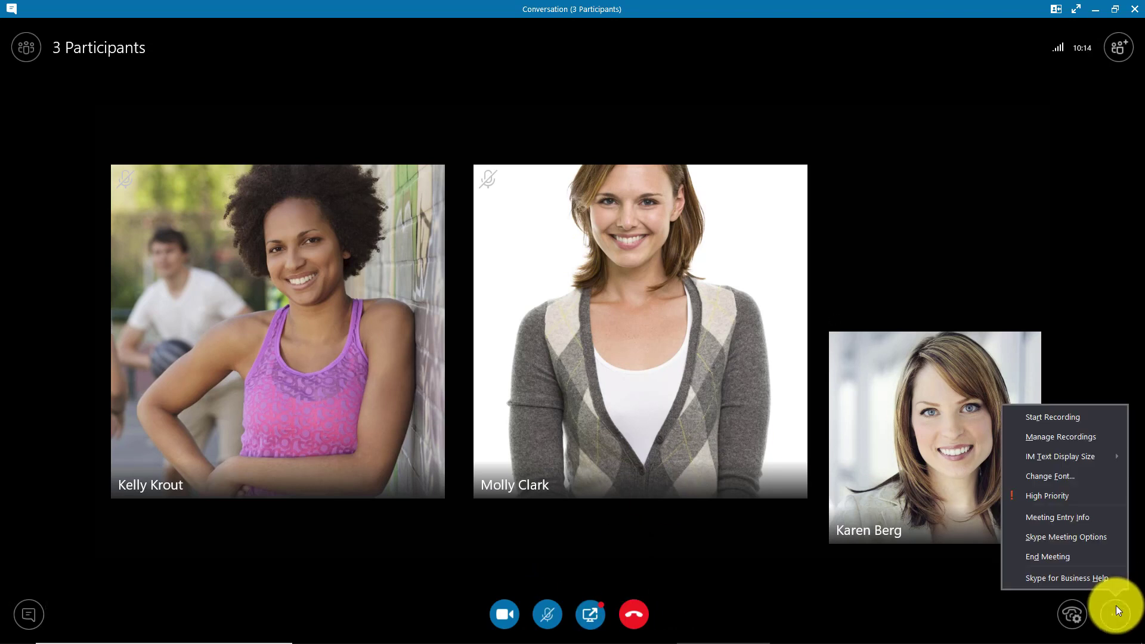
pyautogui.click(1084, 420)
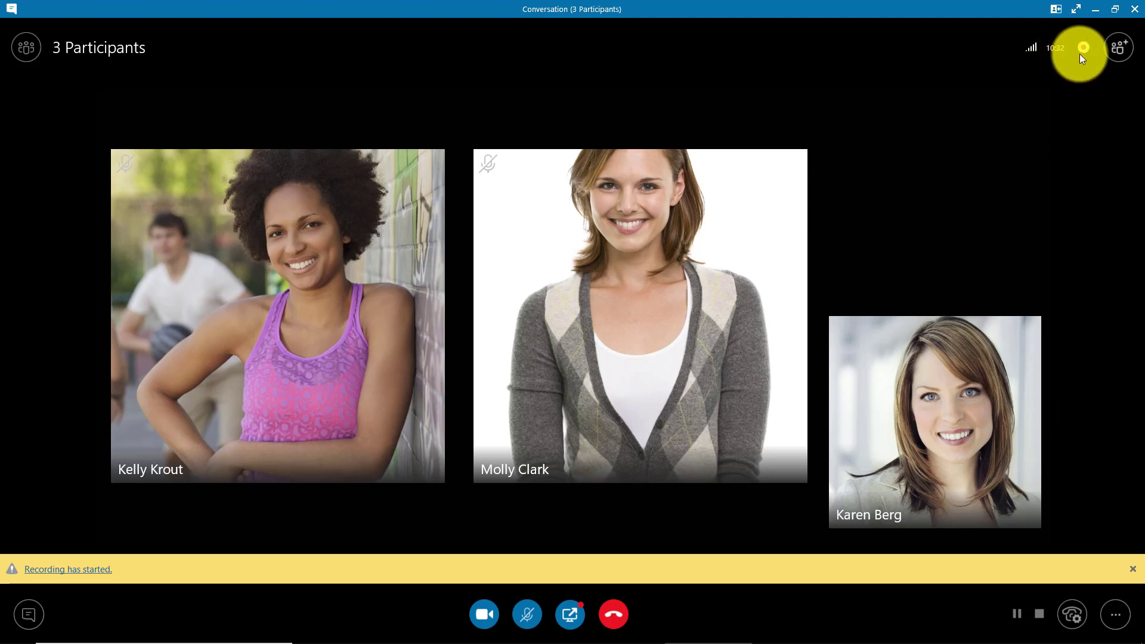
pyautogui.moveTo(1107, 621)
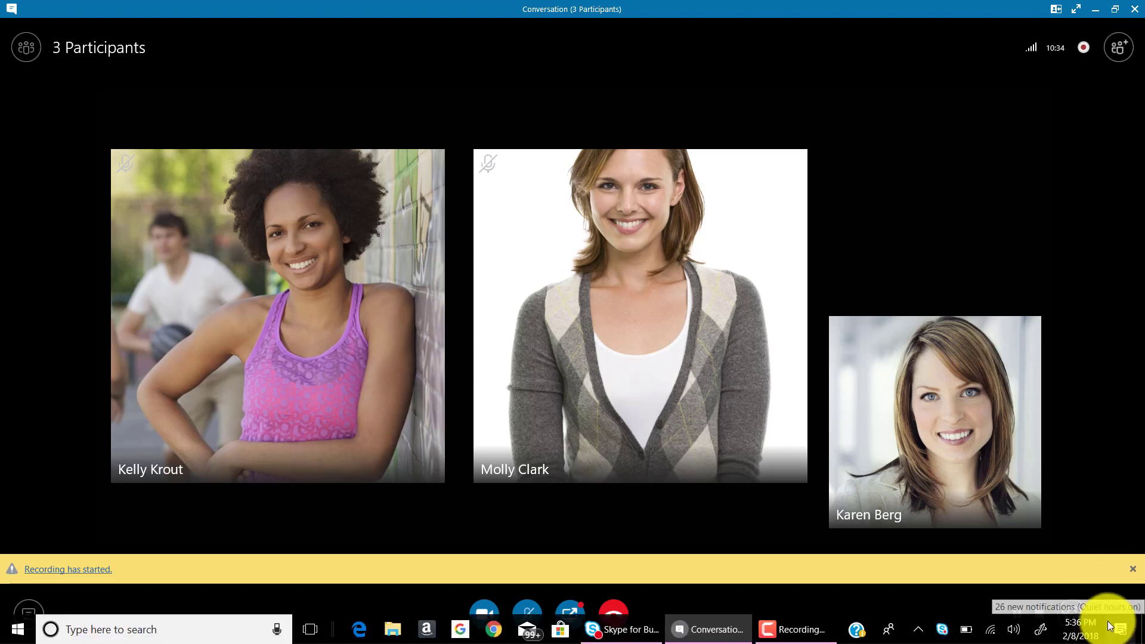
pyautogui.click(1112, 611)
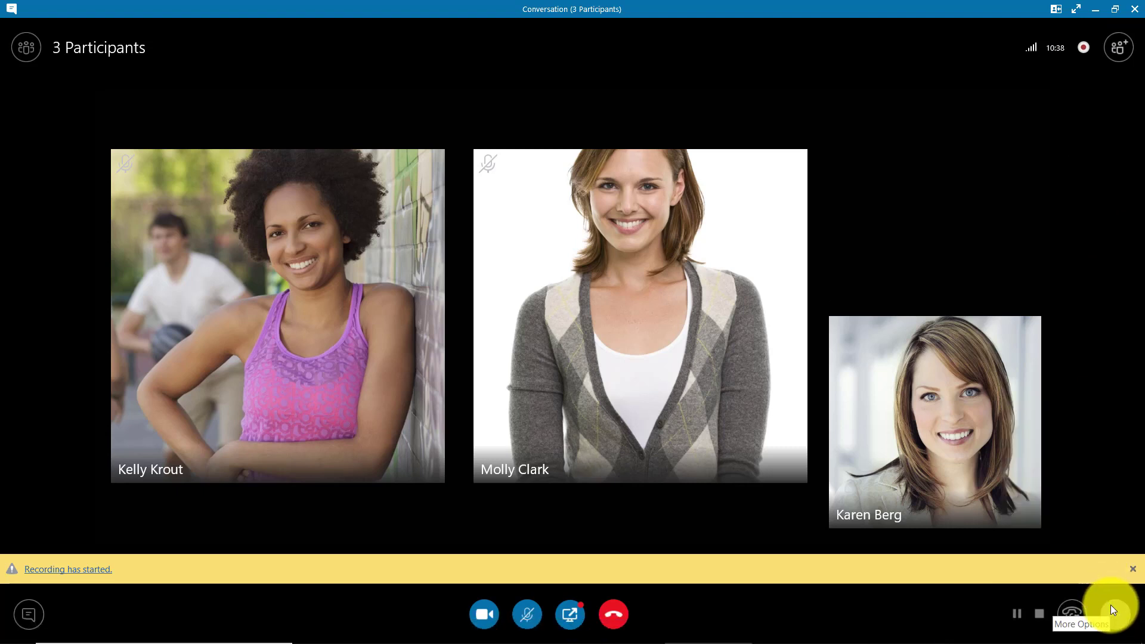
pyautogui.click(1112, 612)
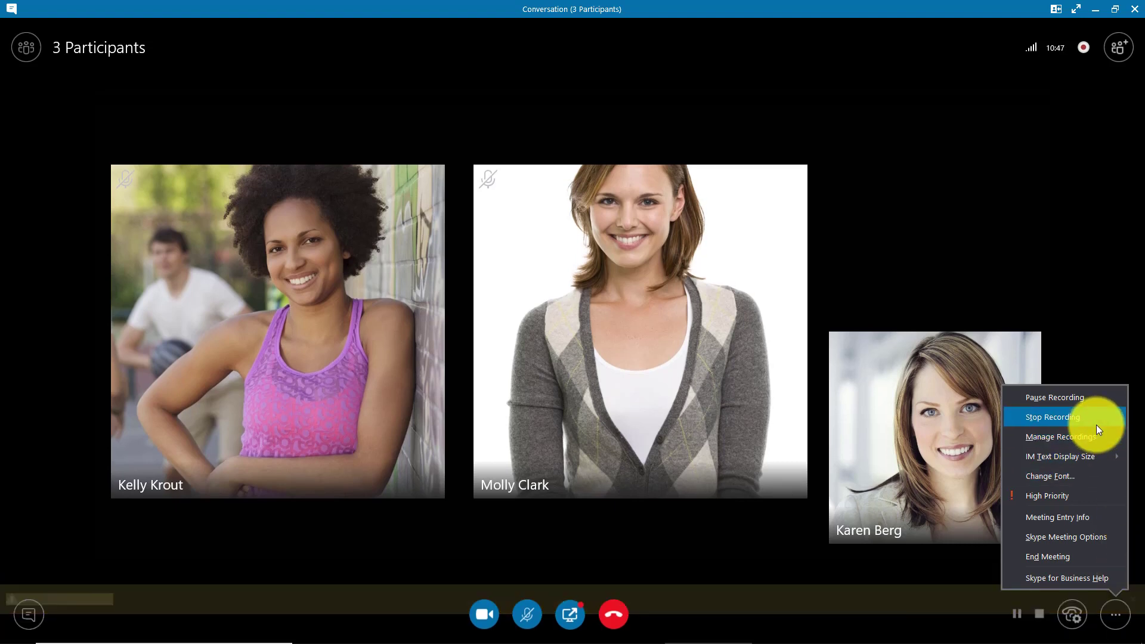
pyautogui.click(1096, 424)
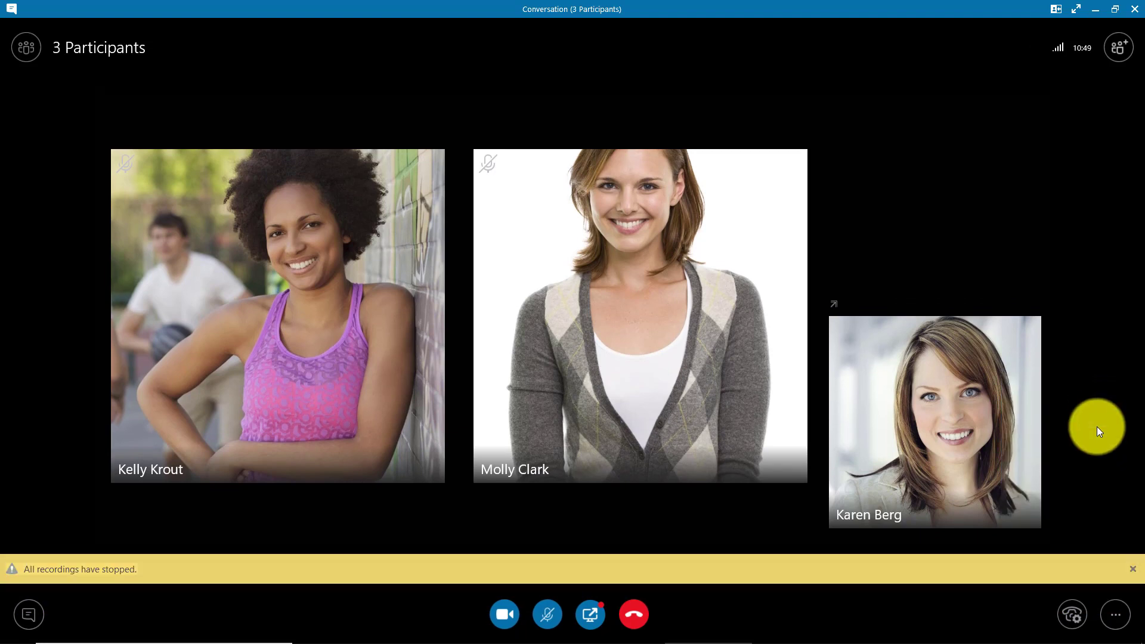
# View the meeting entry info, highlight part of the meeting link, and close the dialog
pyautogui.click(1115, 617)
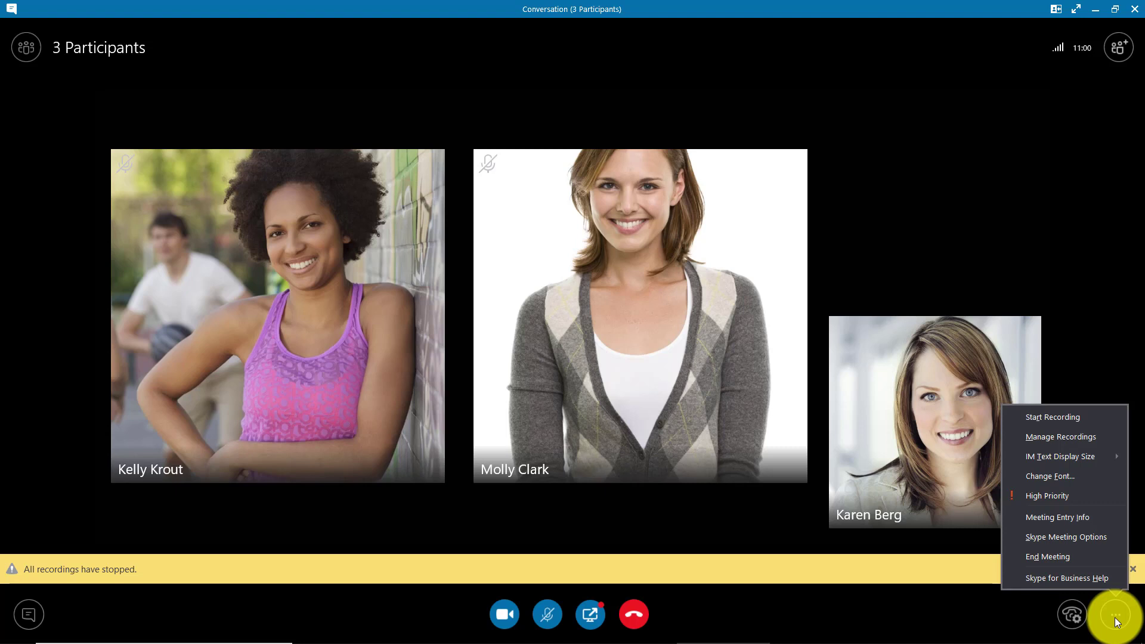
pyautogui.click(1092, 525)
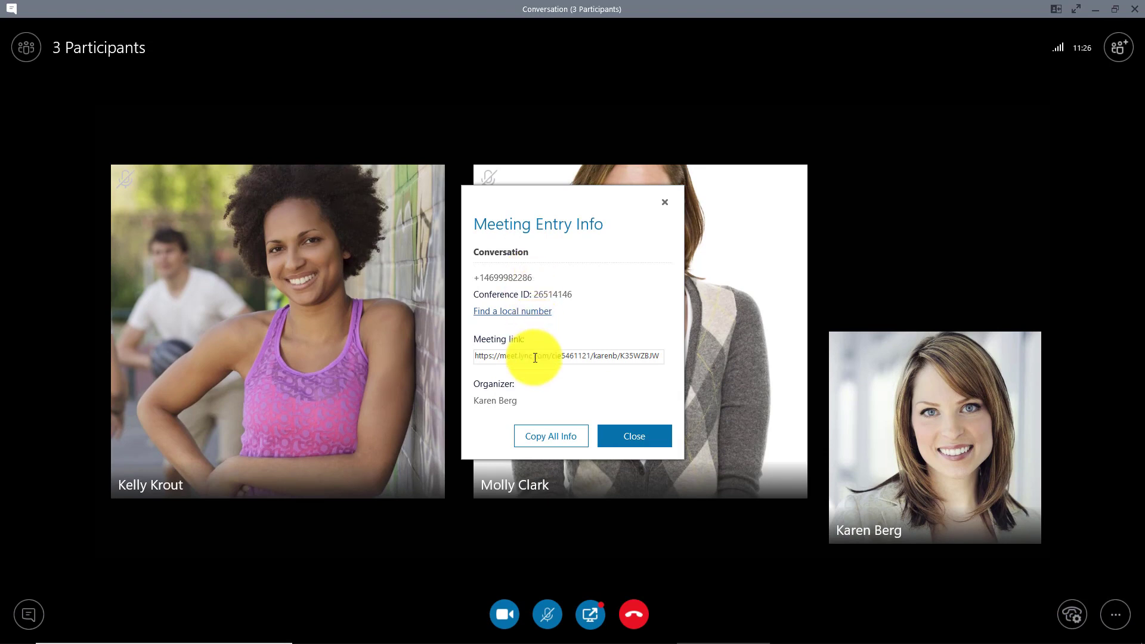
pyautogui.moveTo(535, 358); pyautogui.dragTo(651, 379)
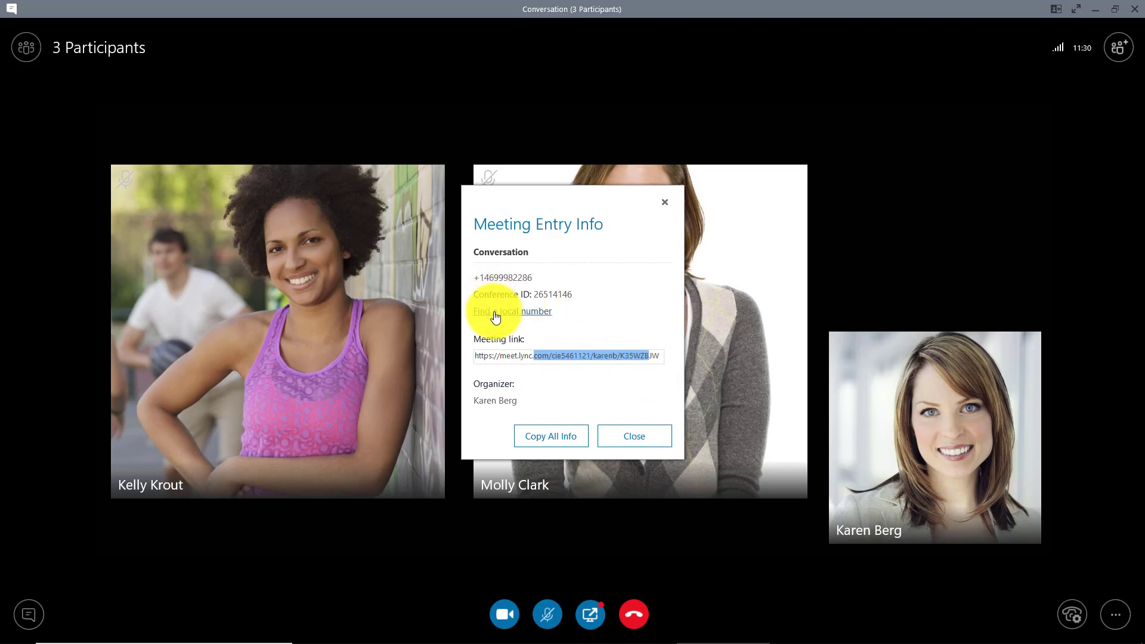
pyautogui.click(665, 203)
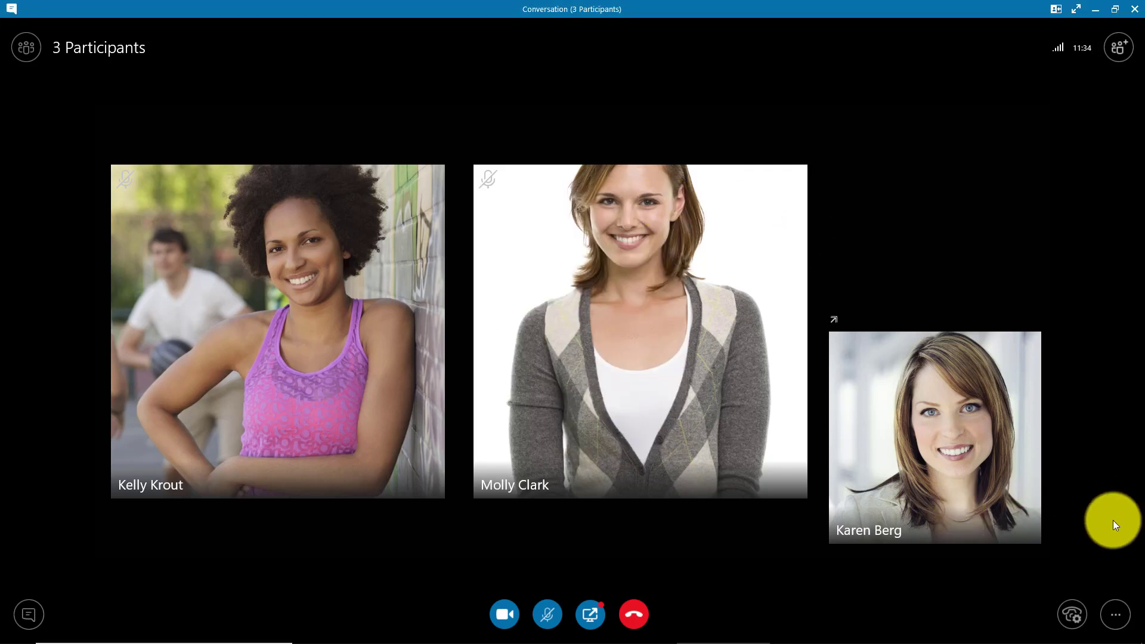
# Review the Skype Meeting Options for the lobby, presenters, PowerPoint annotation and content viewing, leaving without saving changes
pyautogui.click(1111, 606)
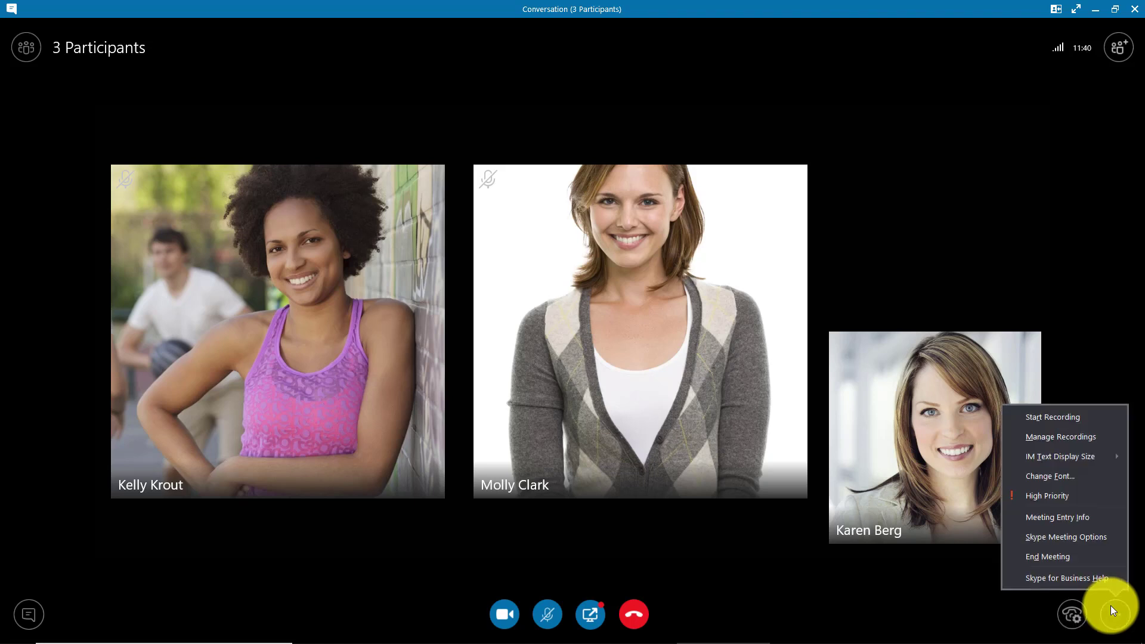
pyautogui.click(1083, 543)
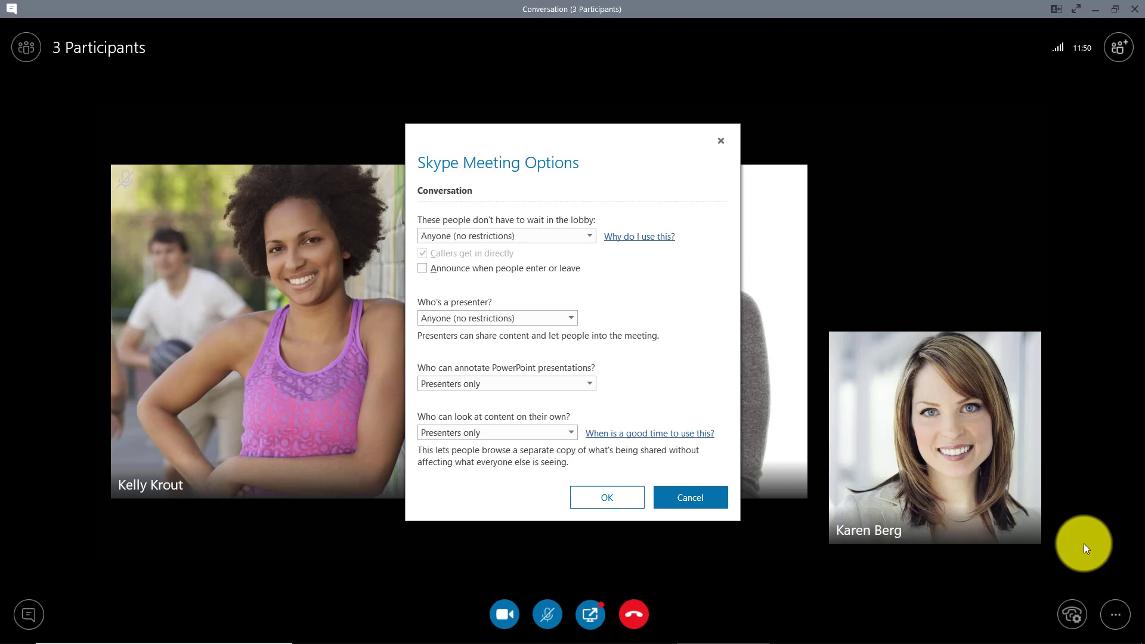
pyautogui.click(574, 235)
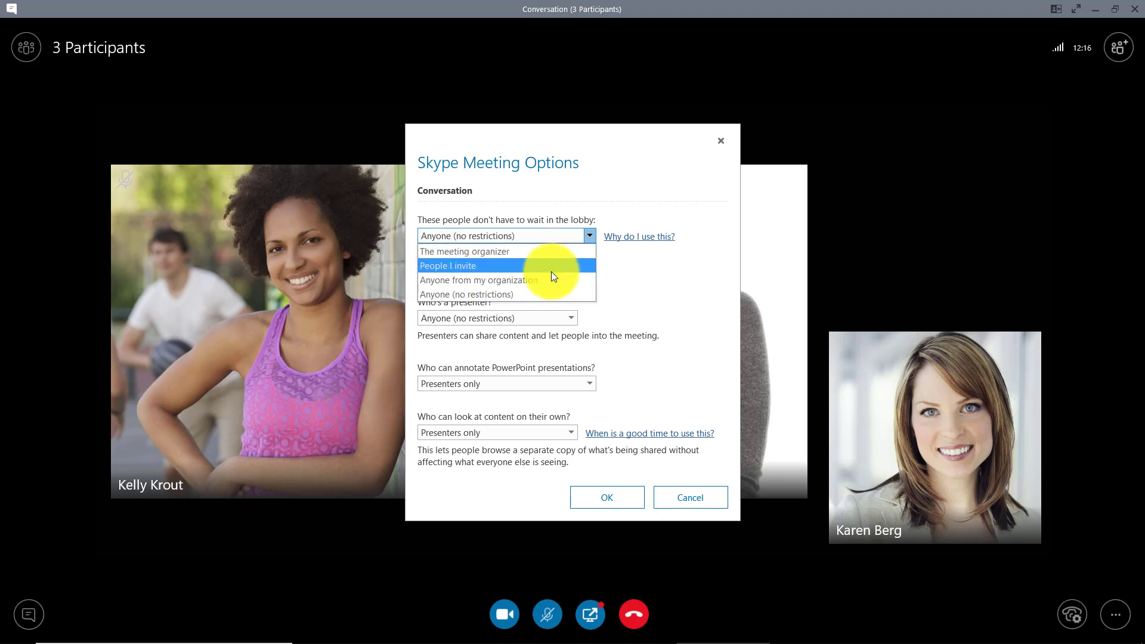
pyautogui.click(609, 291)
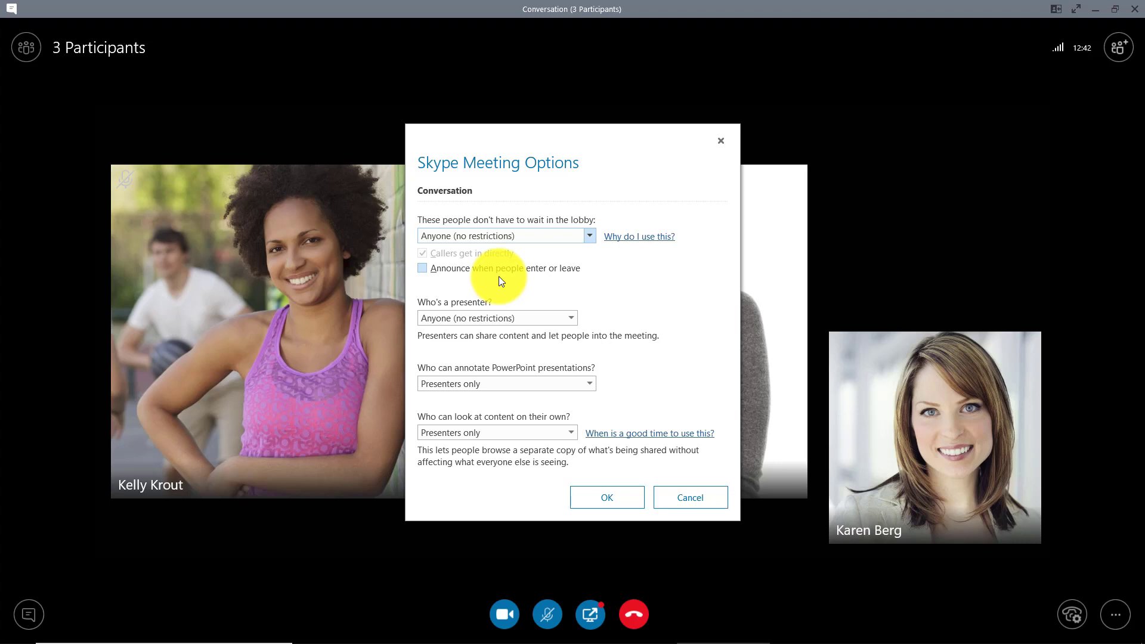
pyautogui.click(568, 319)
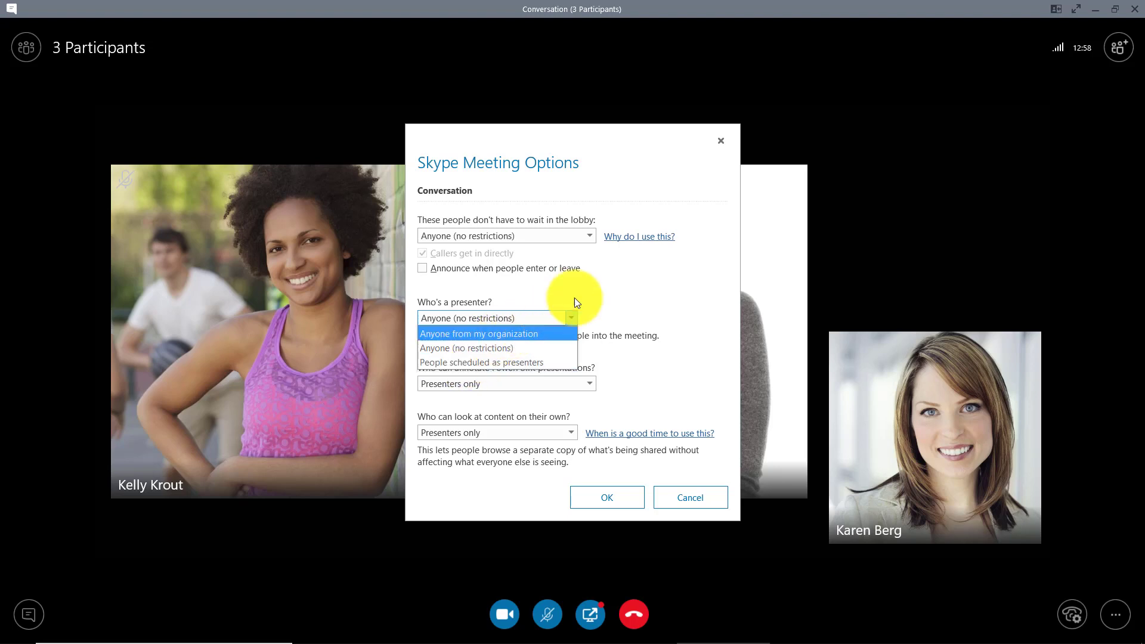
pyautogui.click(618, 287)
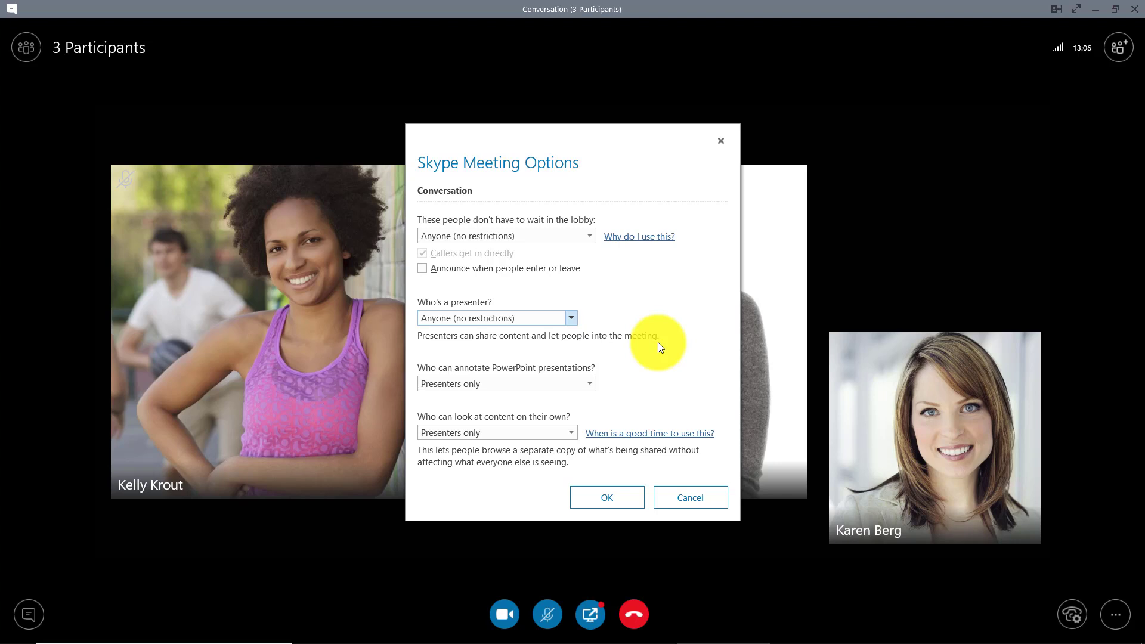
pyautogui.click(584, 384)
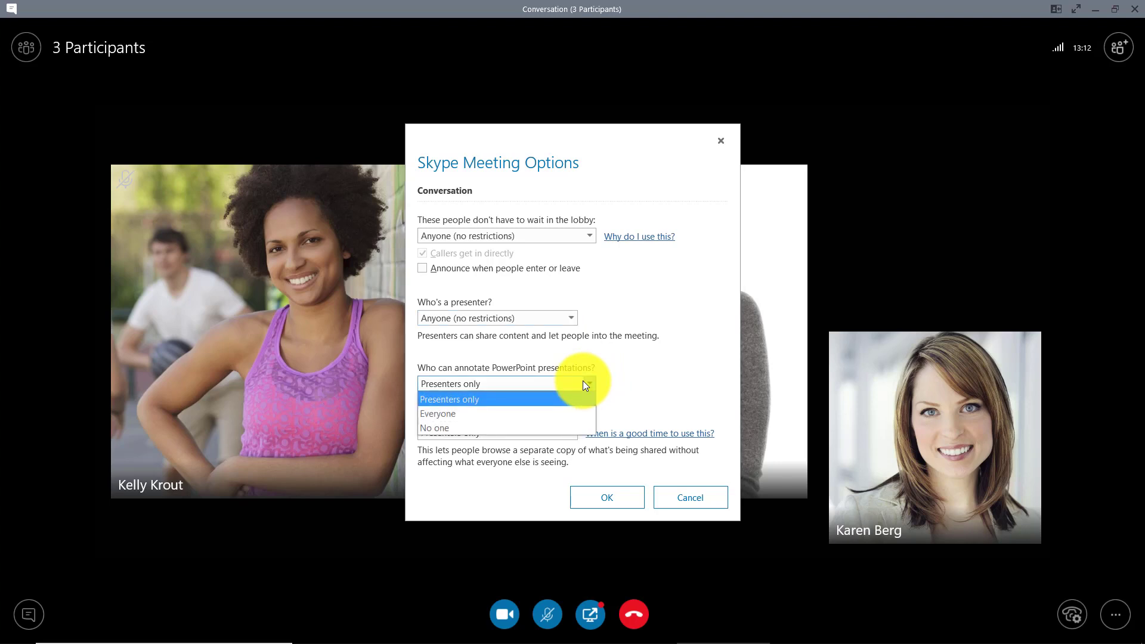
pyautogui.click(616, 381)
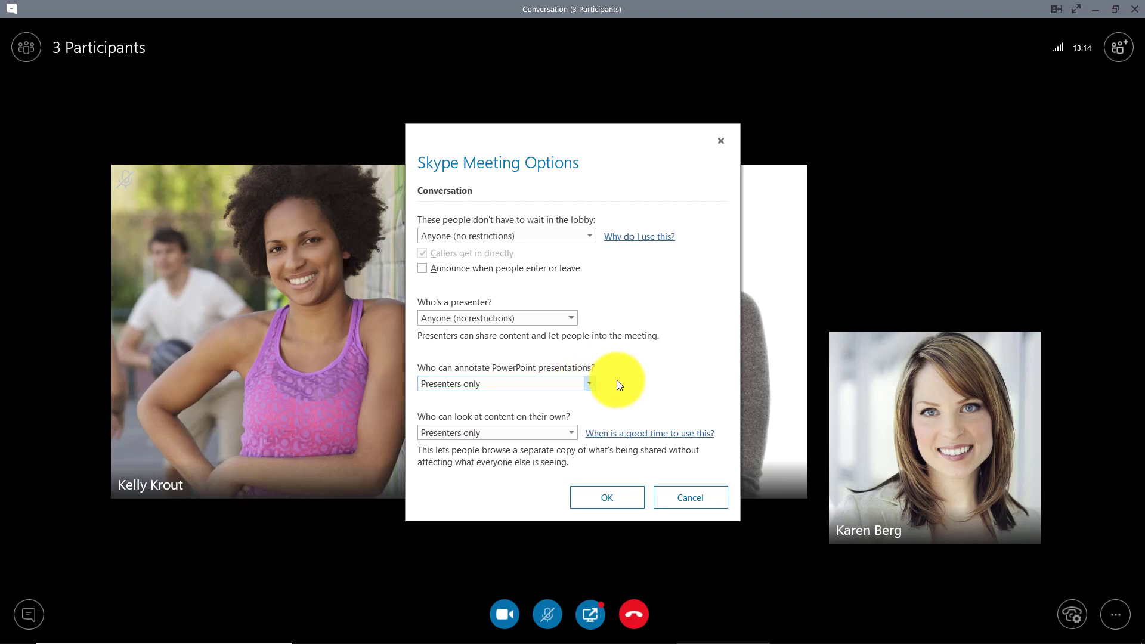
pyautogui.click(496, 435)
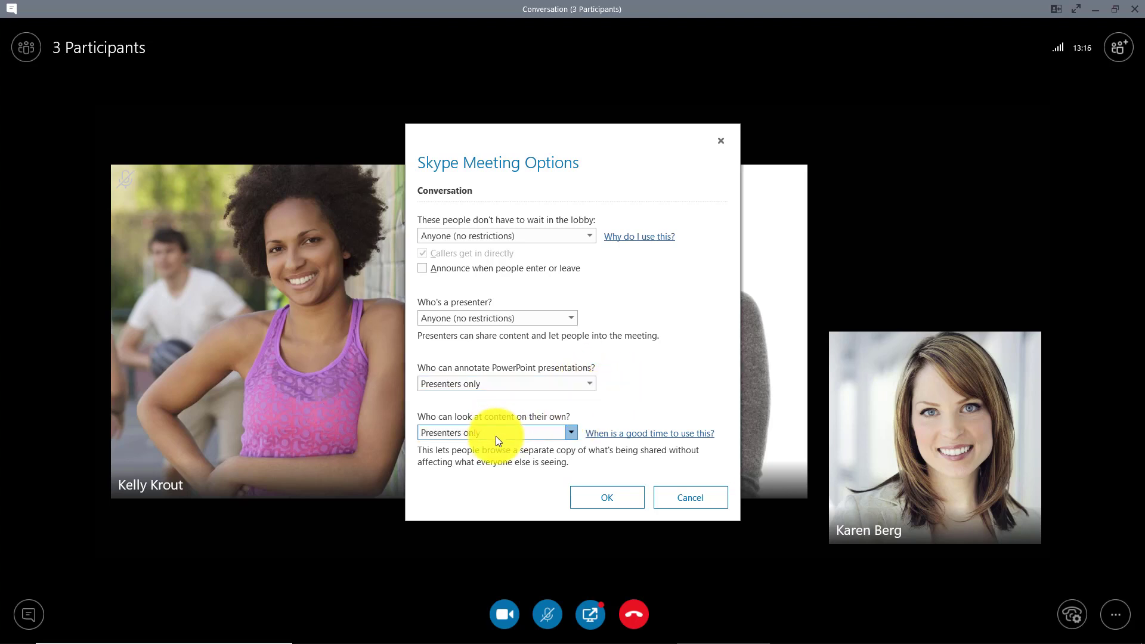
pyautogui.click(672, 500)
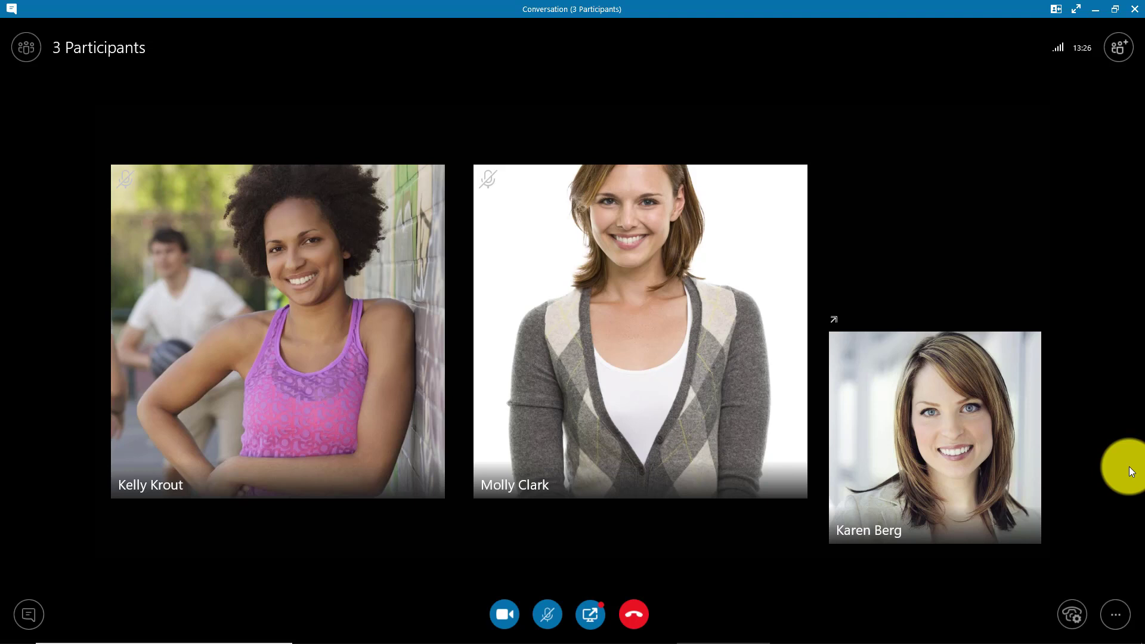
# Examine the call controls with hold, transfer, devices, dial pad and volume, and close them
pyautogui.click(1074, 614)
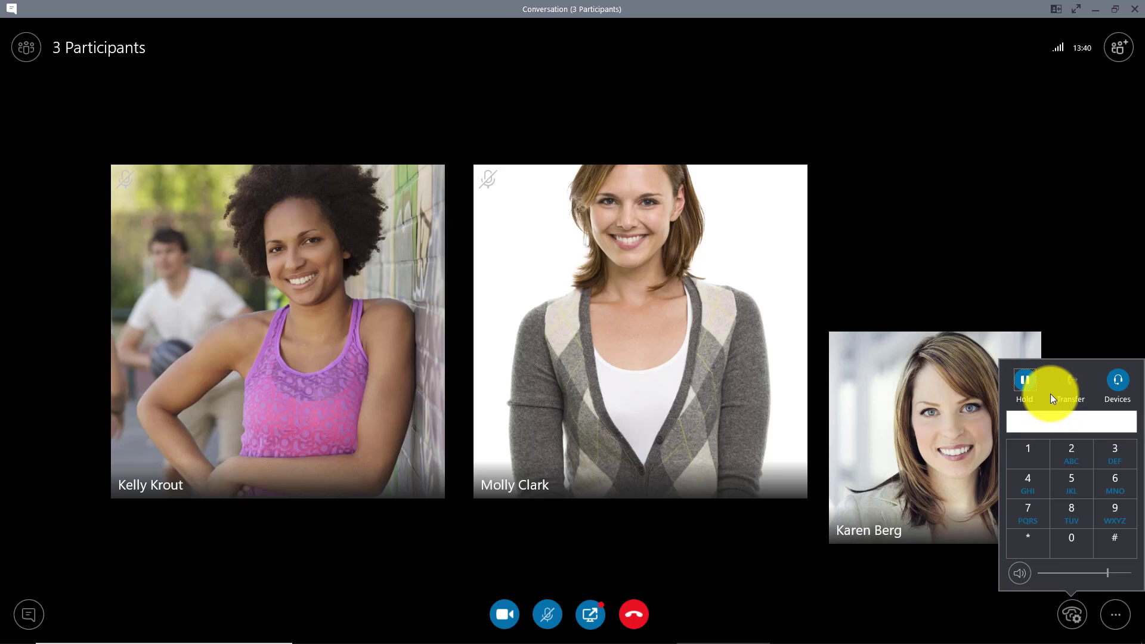
pyautogui.click(1048, 427)
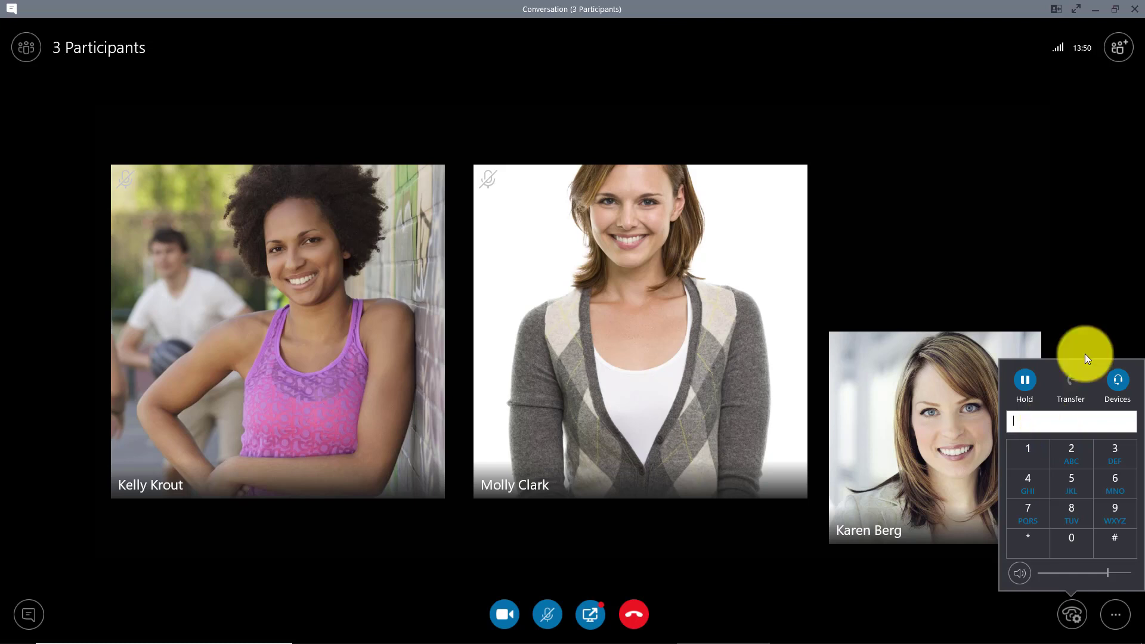
pyautogui.click(1093, 269)
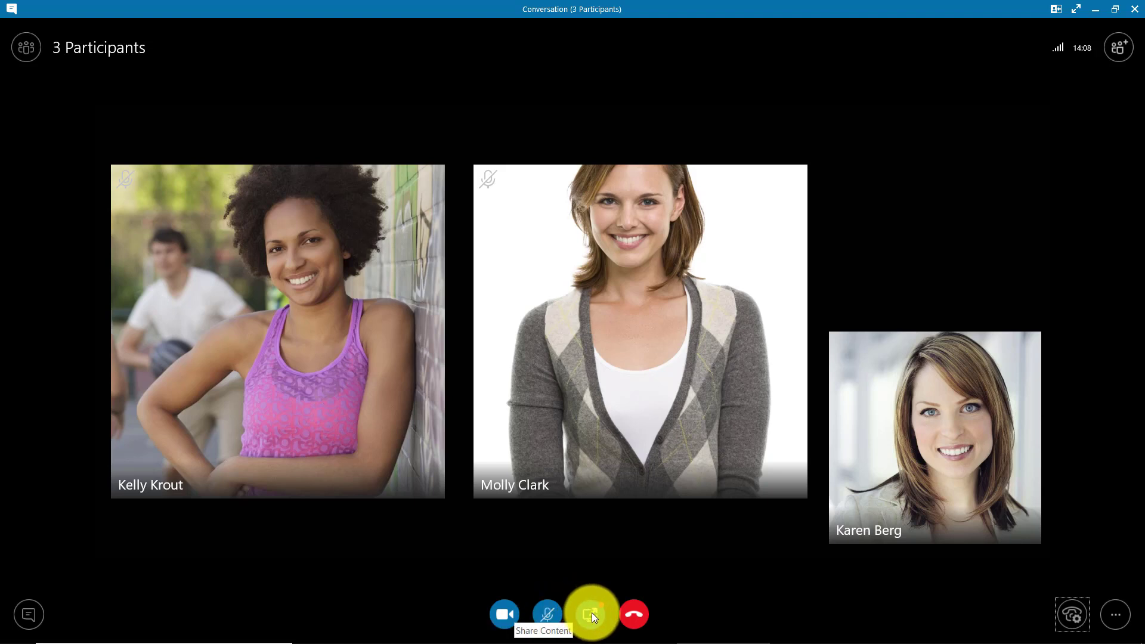
# Share the desktop with the meeting participants and minimize the conversation window
pyautogui.moveTo(592, 614)
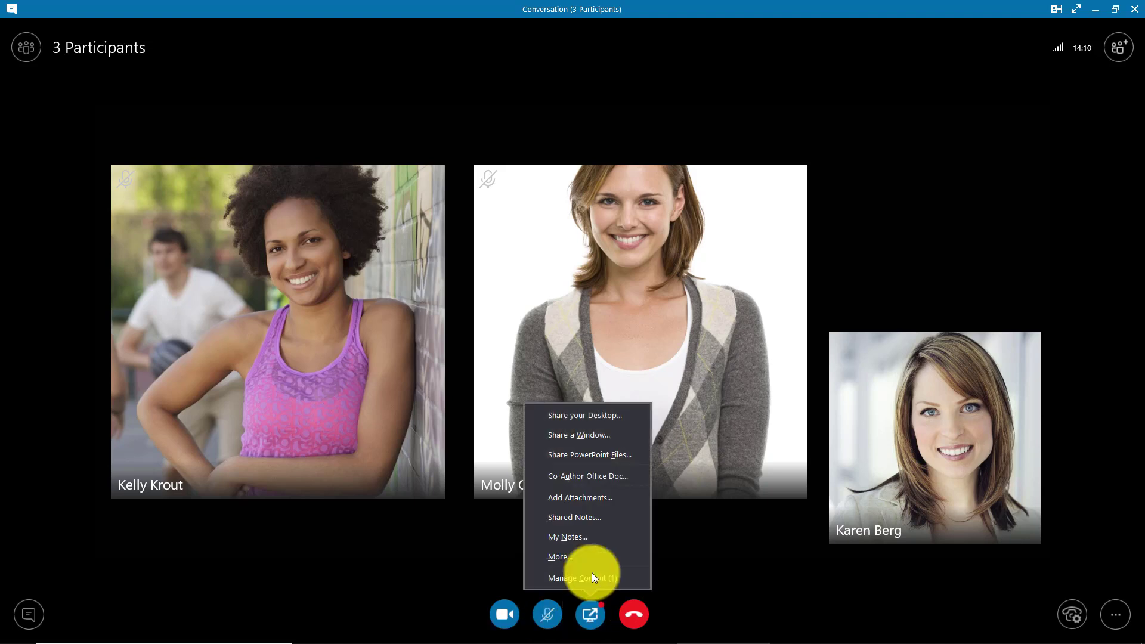
pyautogui.click(581, 420)
pyautogui.click(568, 381)
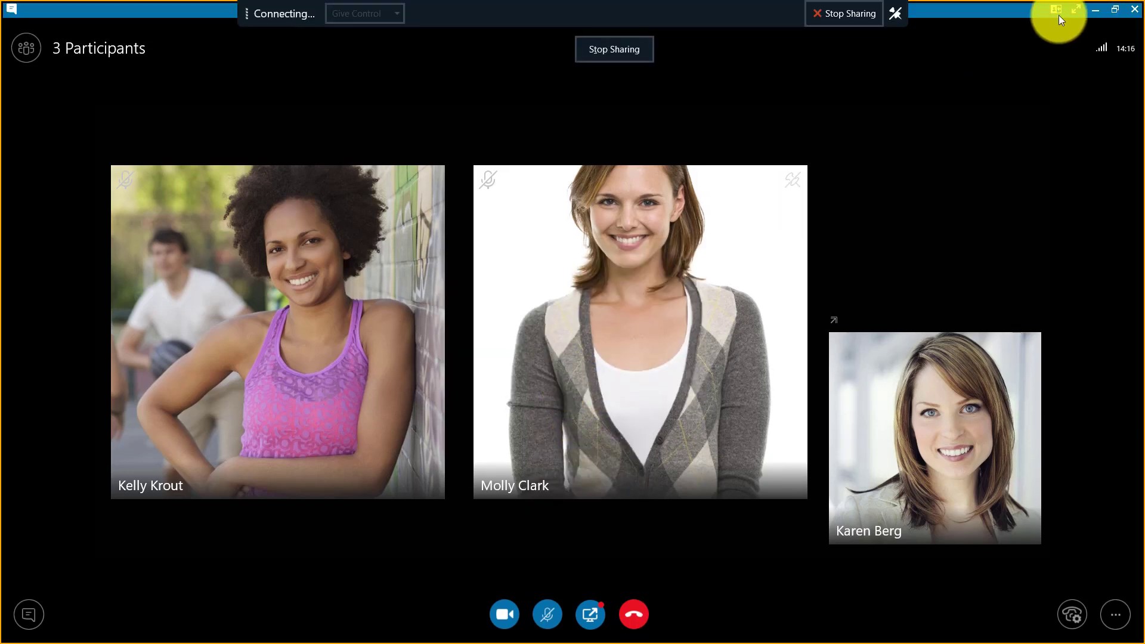
pyautogui.click(1091, 9)
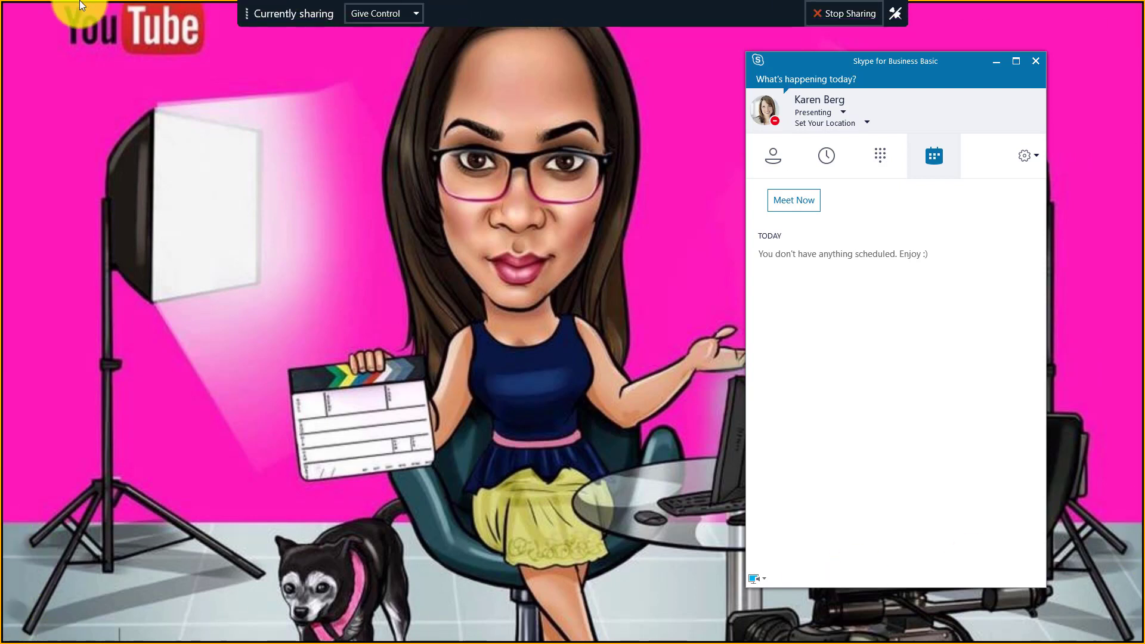
# Examine the options for giving attendees control of the shared desktop and stop sharing
pyautogui.click(416, 12)
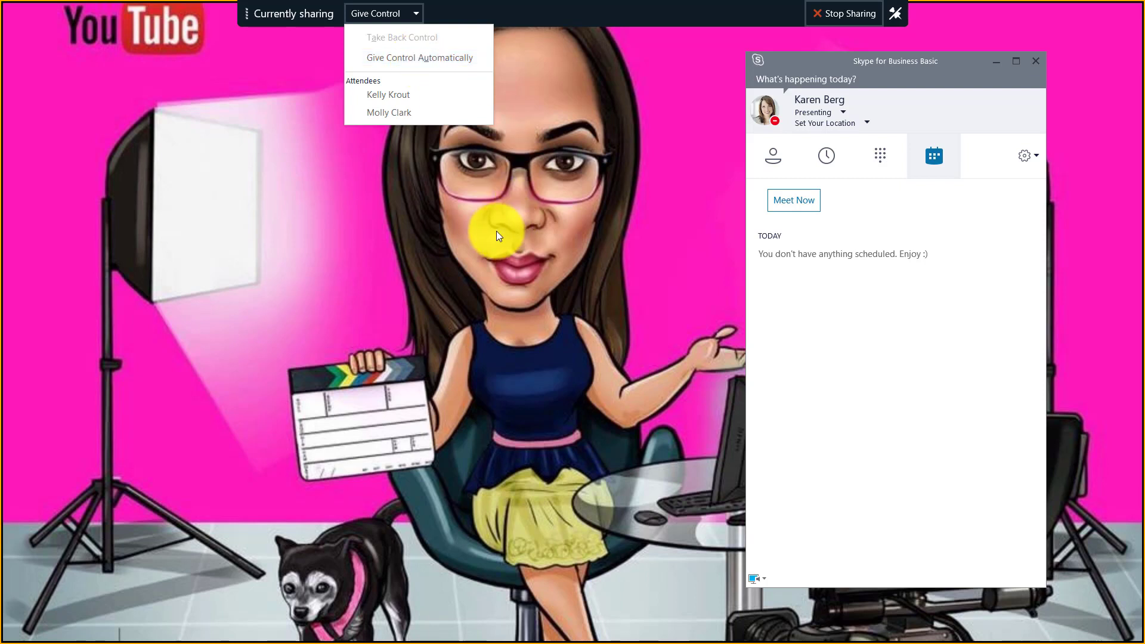
pyautogui.click(825, 5)
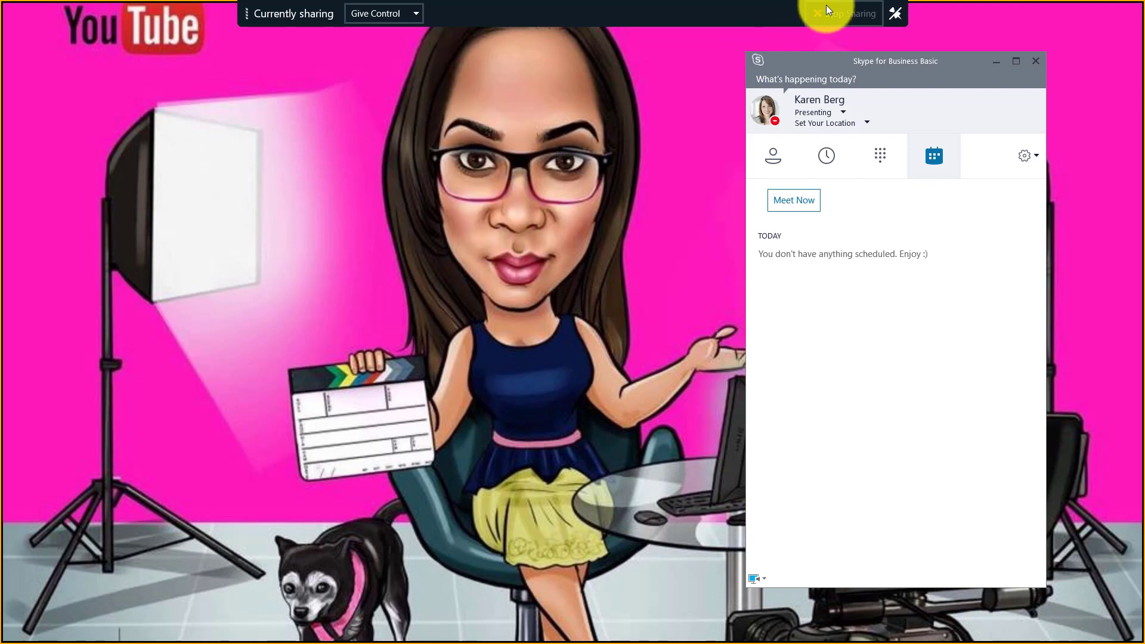
pyautogui.moveTo(1023, 629)
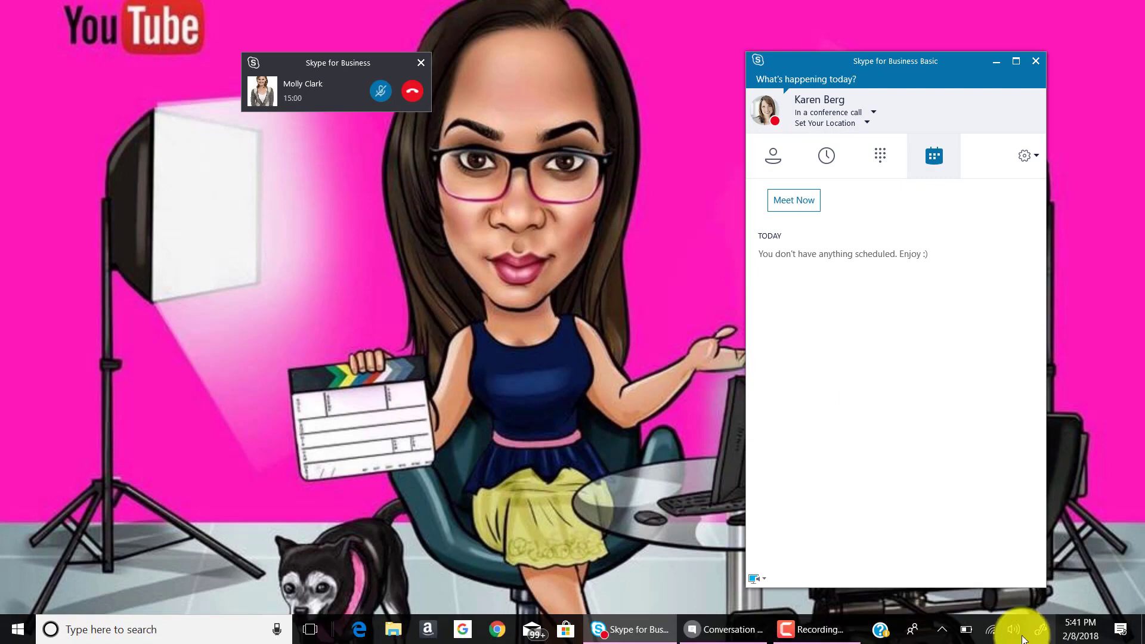
pyautogui.click(846, 637)
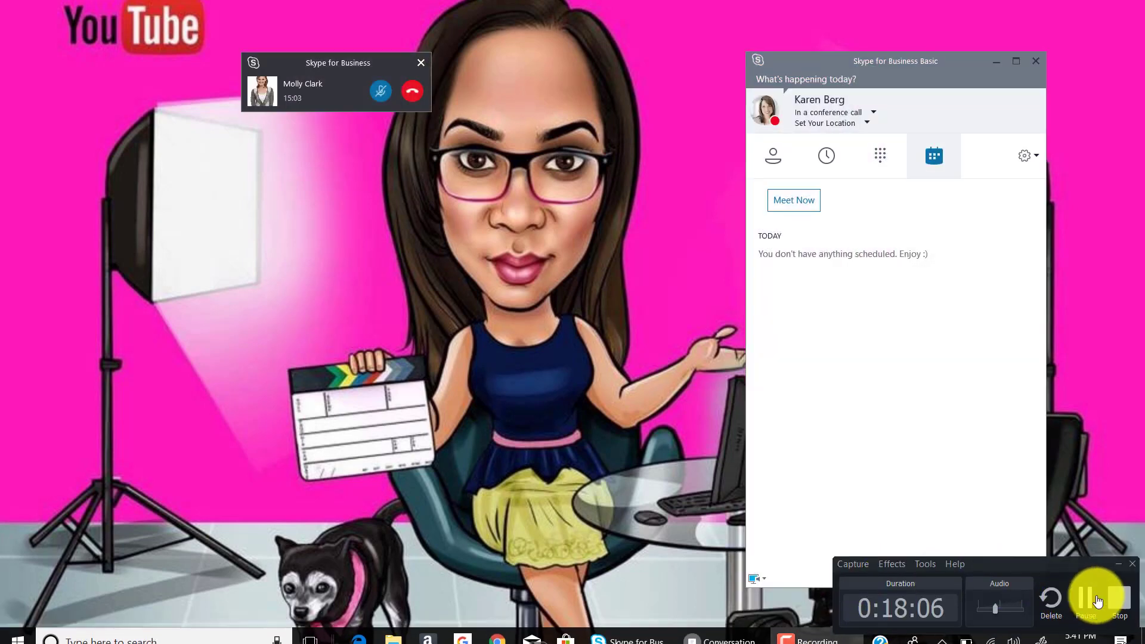
pyautogui.click(1082, 599)
pyautogui.click(670, 457)
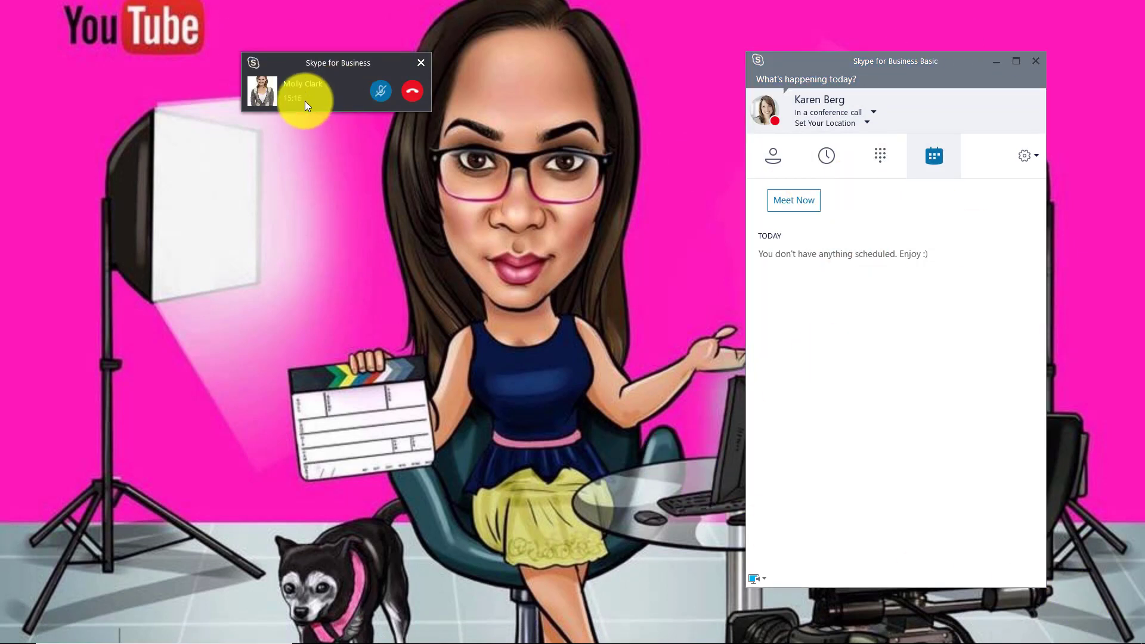
# Bring the meeting's conversation window back up and open the management list of its shared content
pyautogui.moveTo(618, 637)
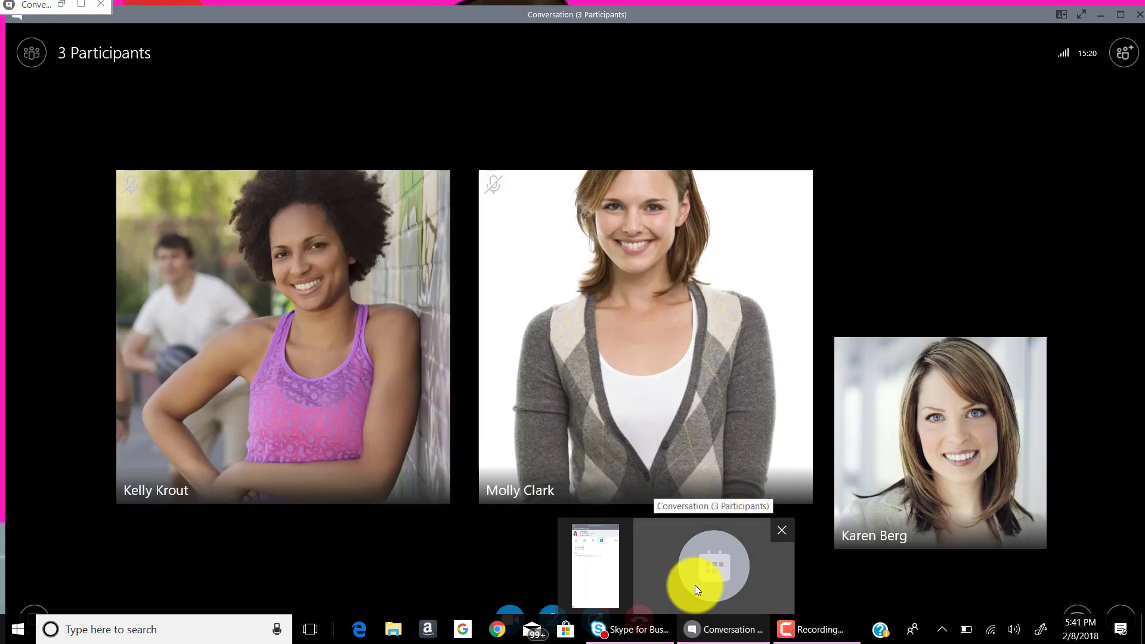
pyautogui.click(696, 586)
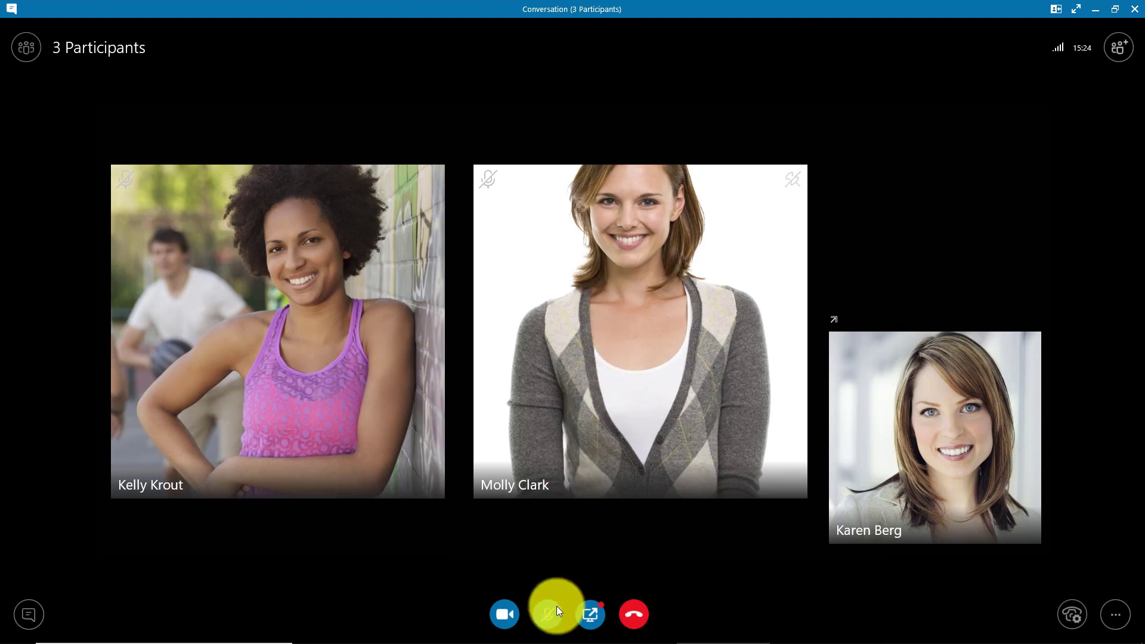
pyautogui.moveTo(590, 621)
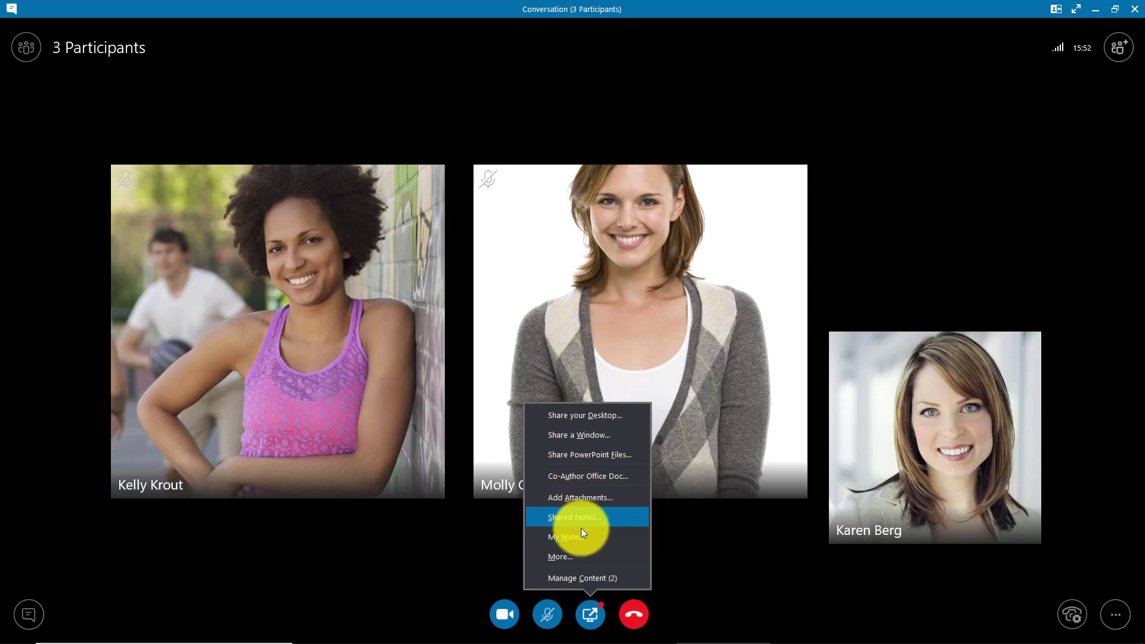
pyautogui.click(574, 577)
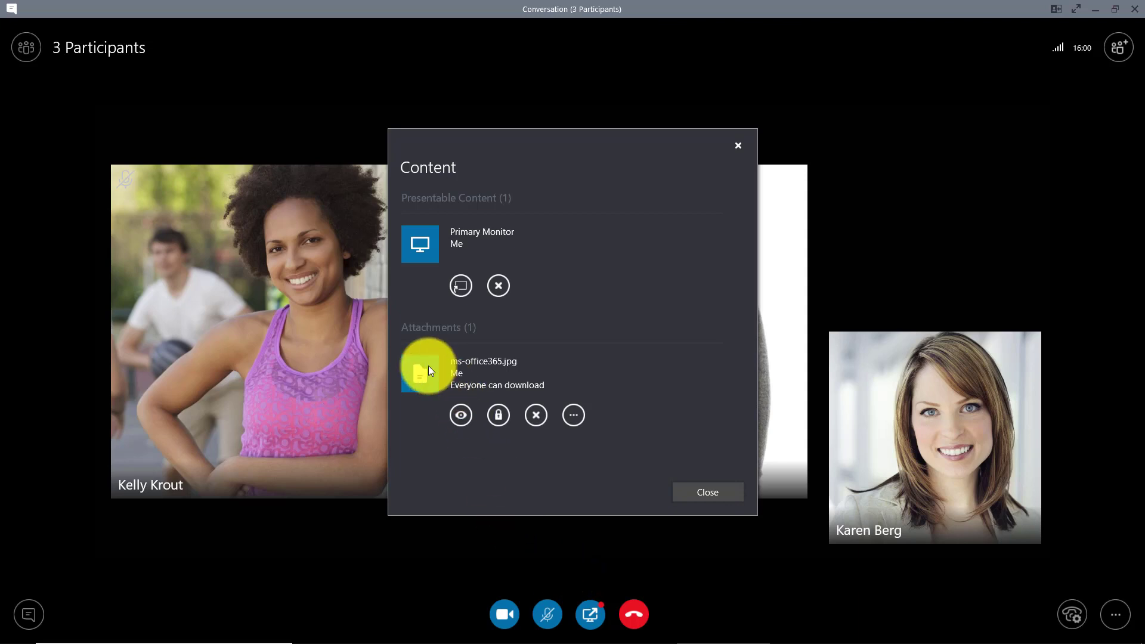
# Examine the viewing, download permission and further options for the ms-office365.jpg attachment without opening the file, and close the content list
pyautogui.click(461, 415)
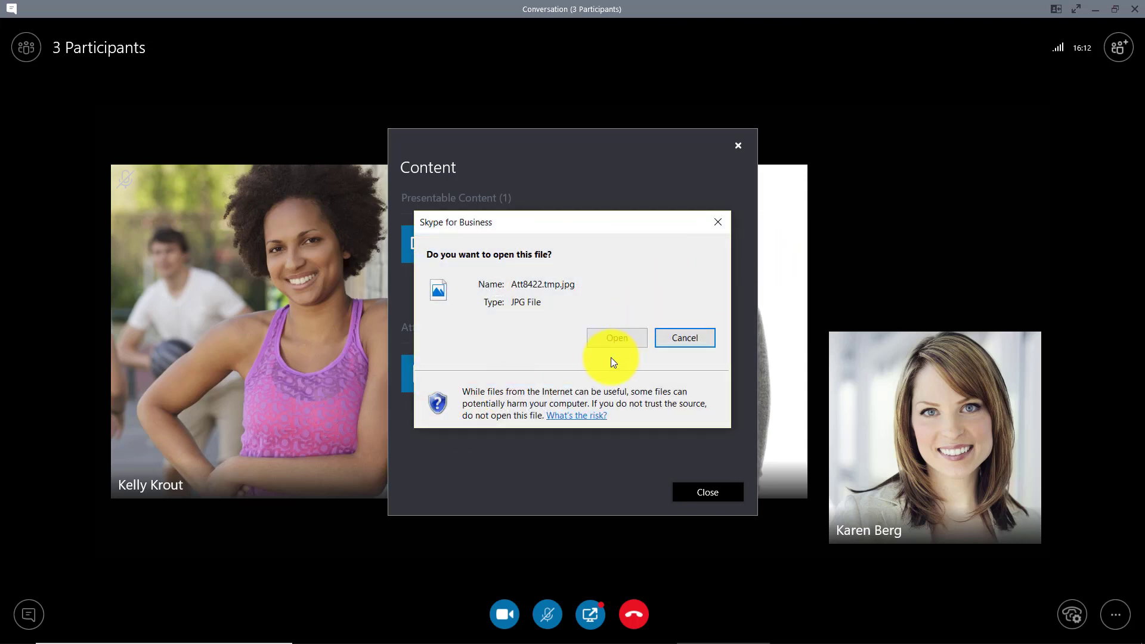
pyautogui.click(717, 218)
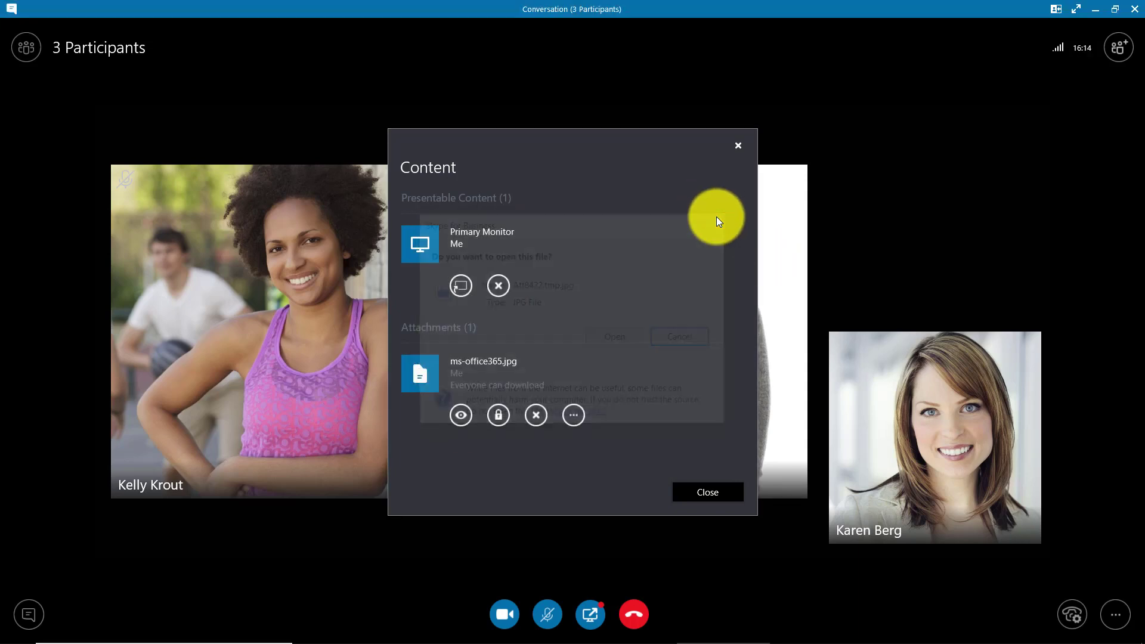
pyautogui.click(494, 418)
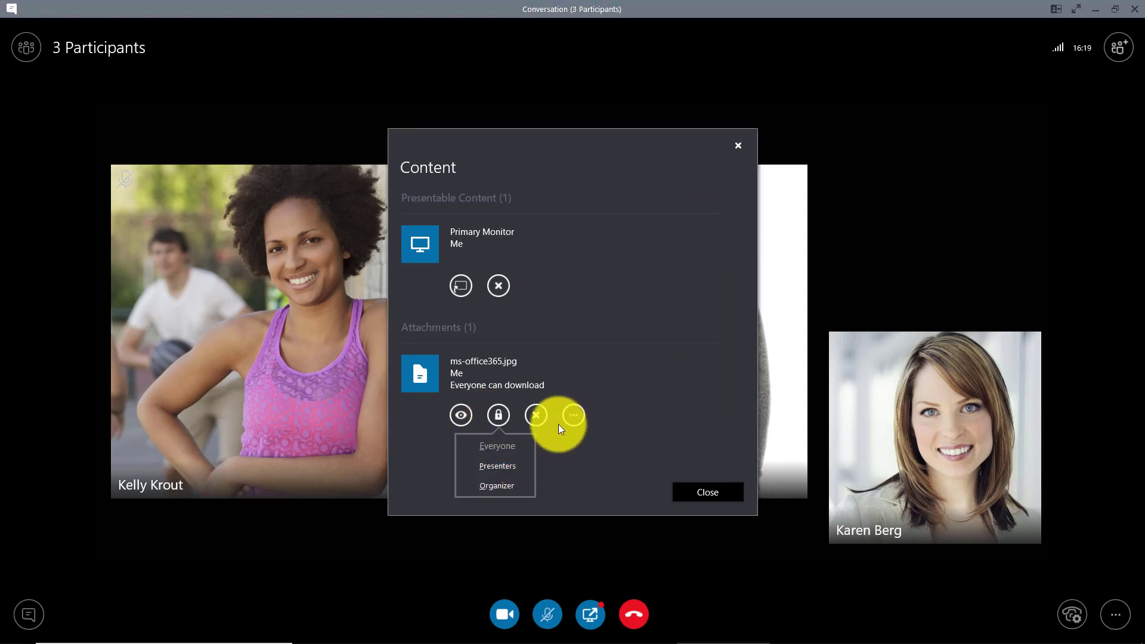
pyautogui.click(564, 421)
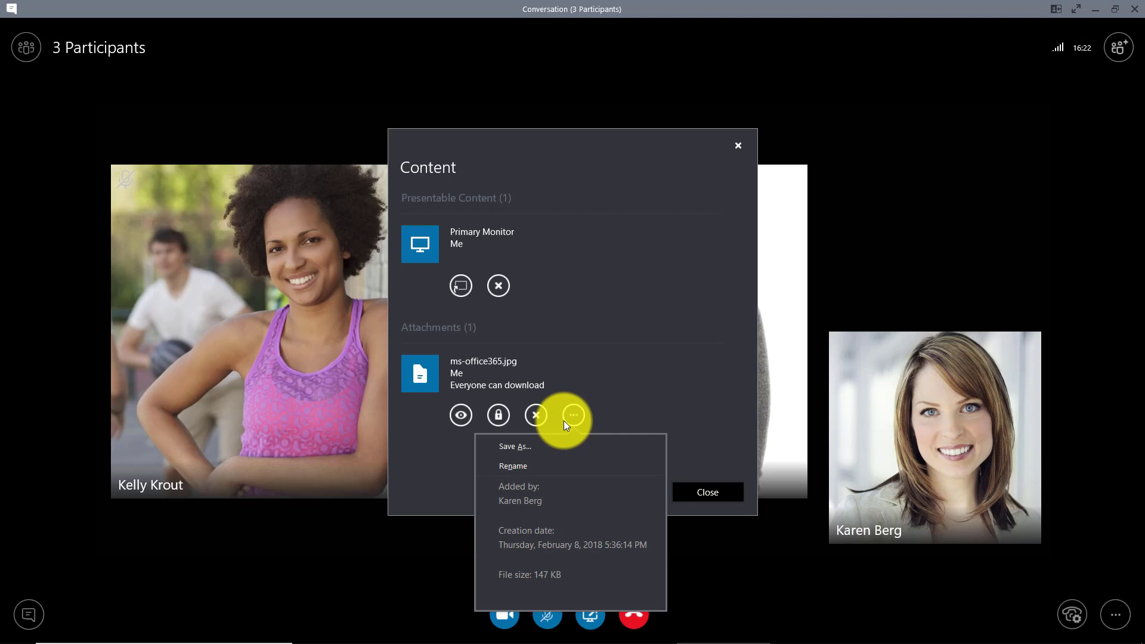
pyautogui.click(593, 344)
pyautogui.click(685, 487)
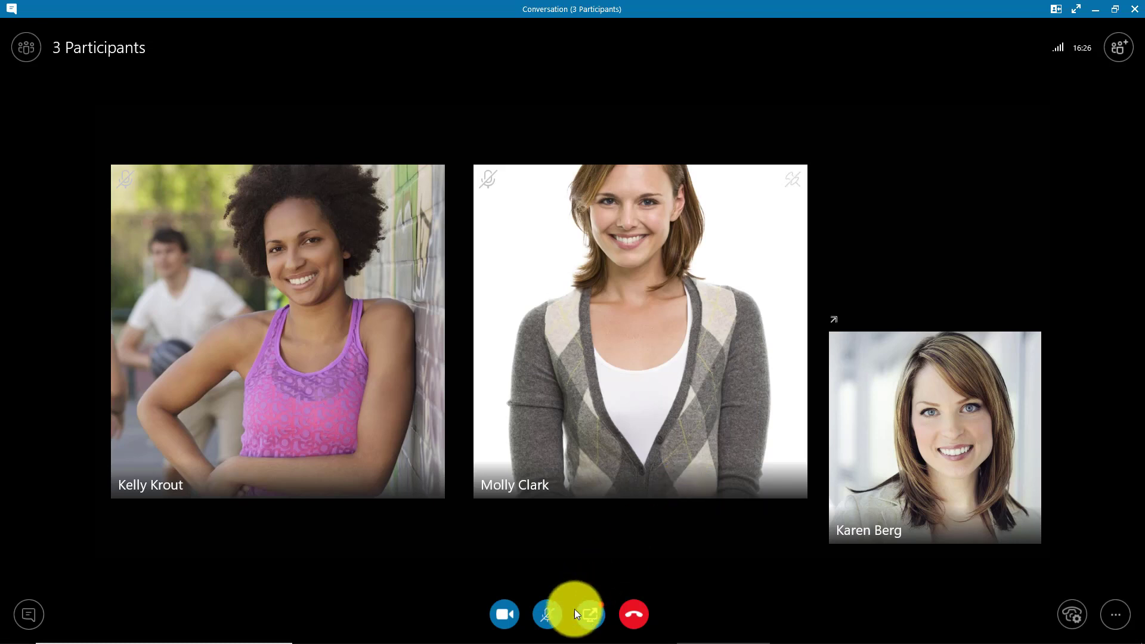
# Share the PowerPoint file I LOVE SKYPE.pptx with the meeting participants
pyautogui.click(584, 616)
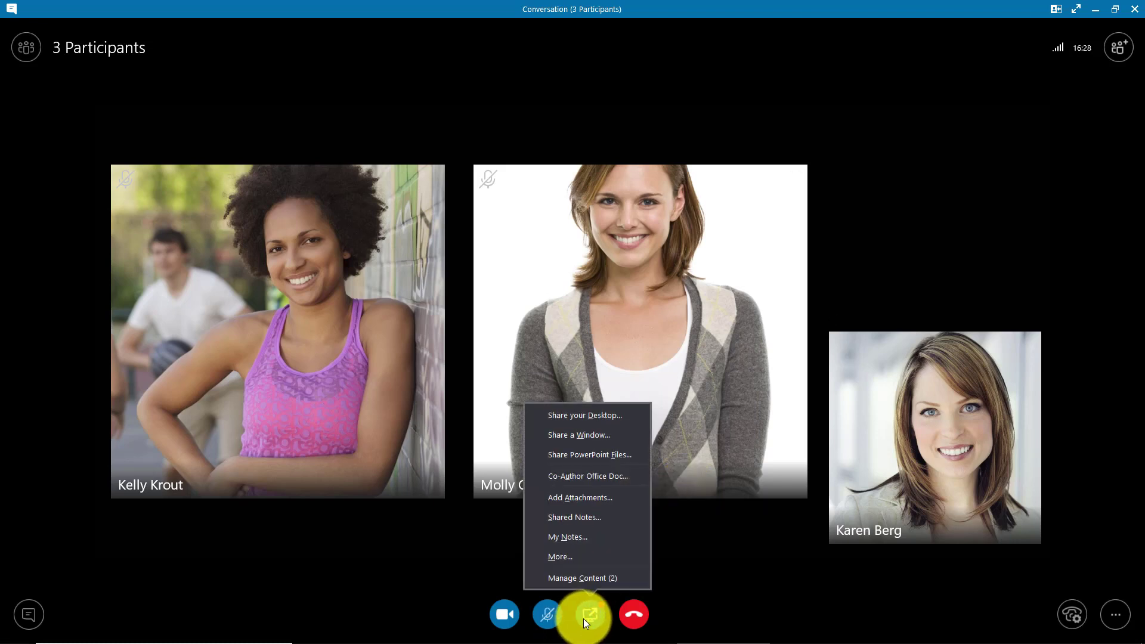
pyautogui.click(585, 452)
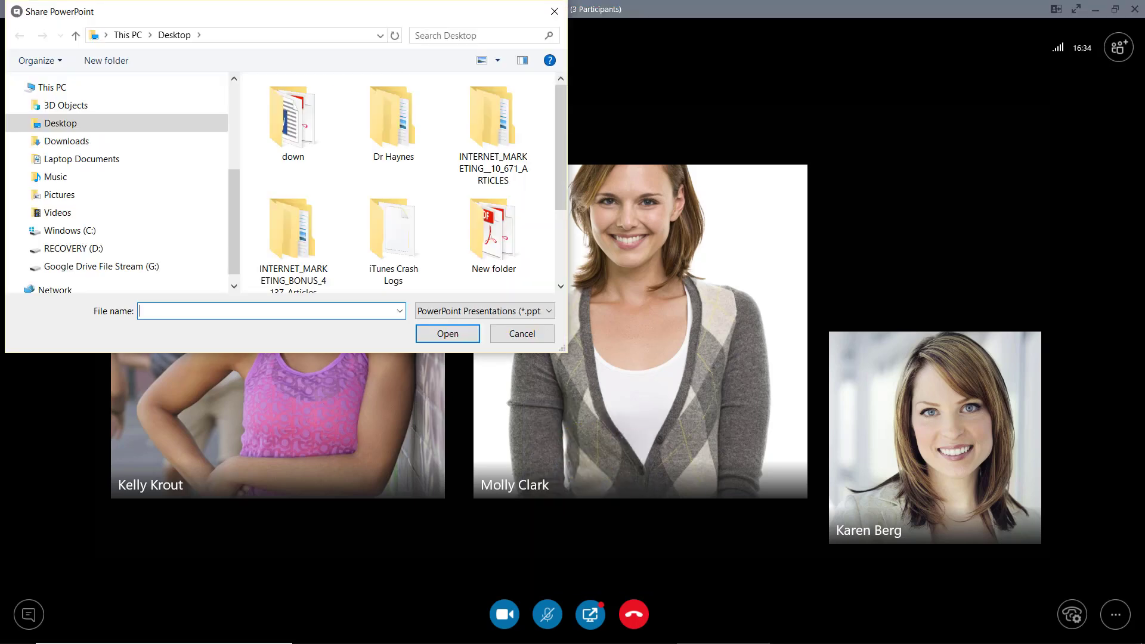
pyautogui.click(813, 630)
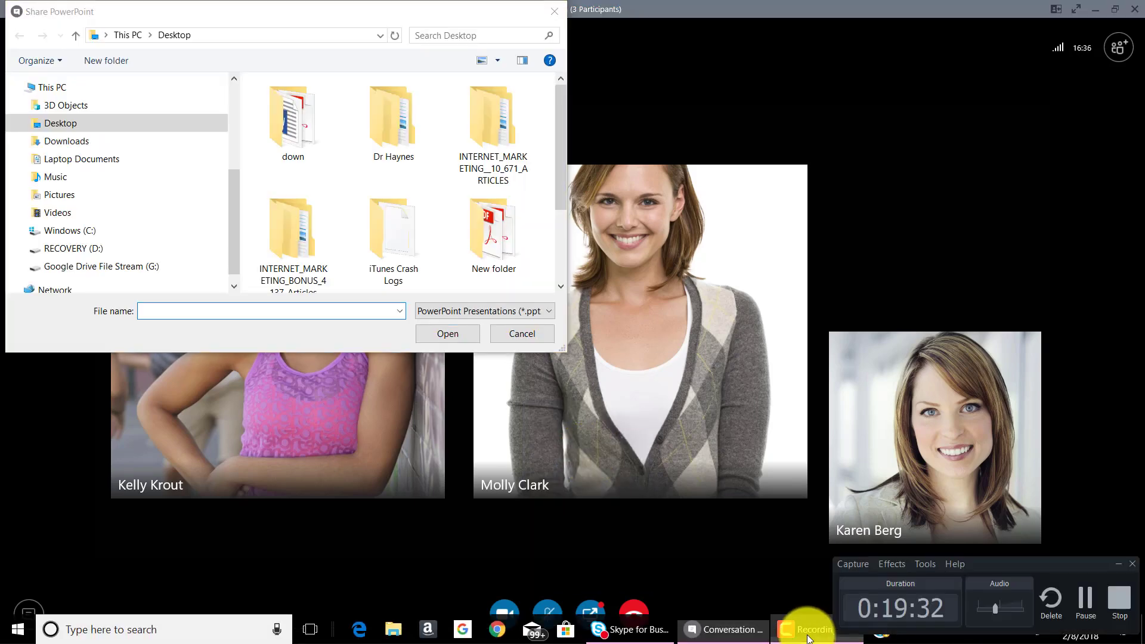
pyautogui.click(1076, 604)
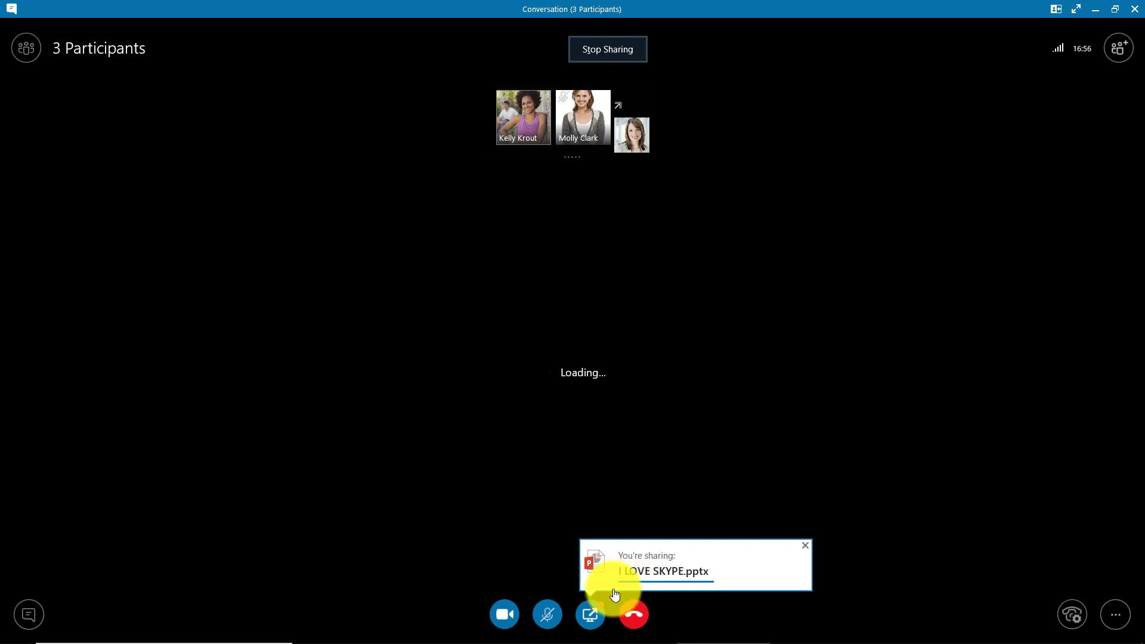
pyautogui.click(600, 606)
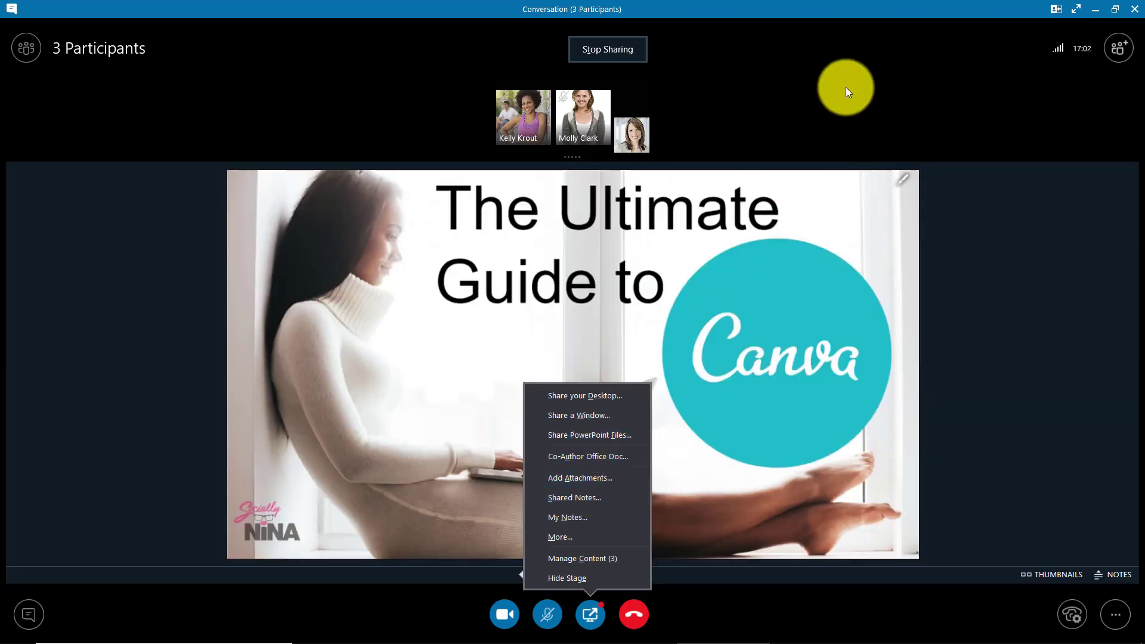
pyautogui.click(850, 81)
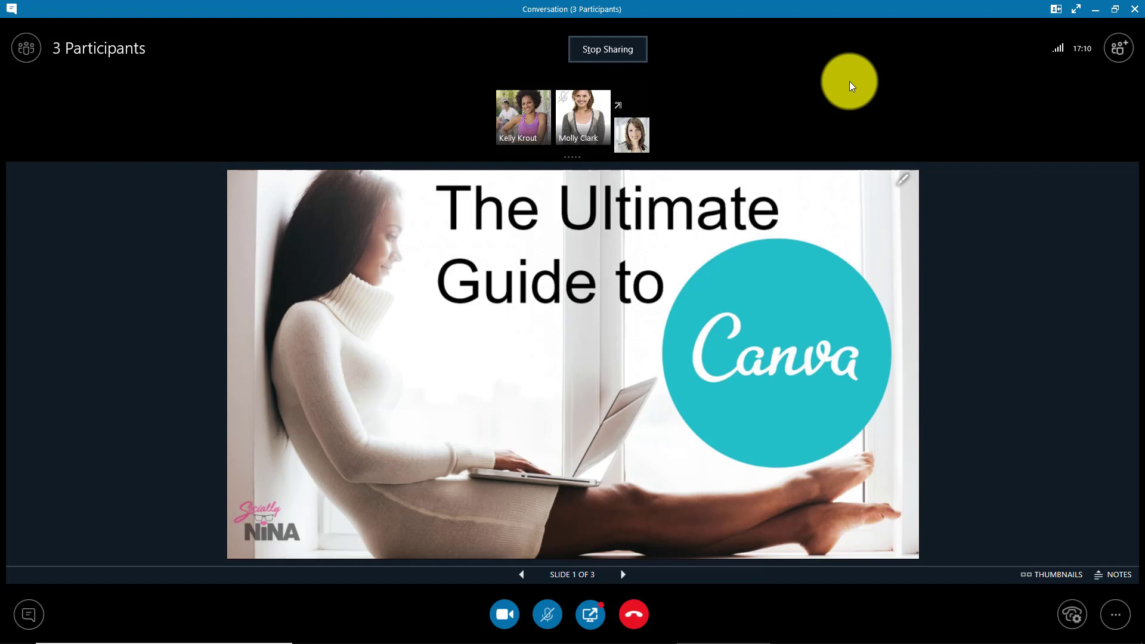
# Present the shared slides up to slide 3, use thumbnails to show slide 2, switch to the notes and return to slide 1
pyautogui.click(621, 576)
pyautogui.click(621, 576)
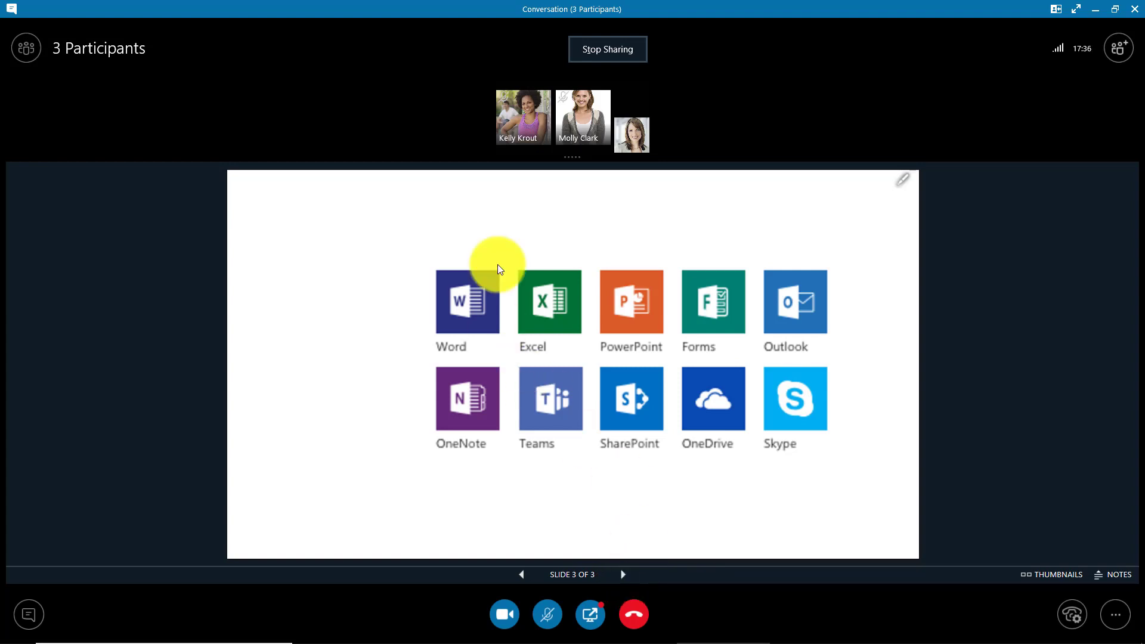
pyautogui.click(1032, 574)
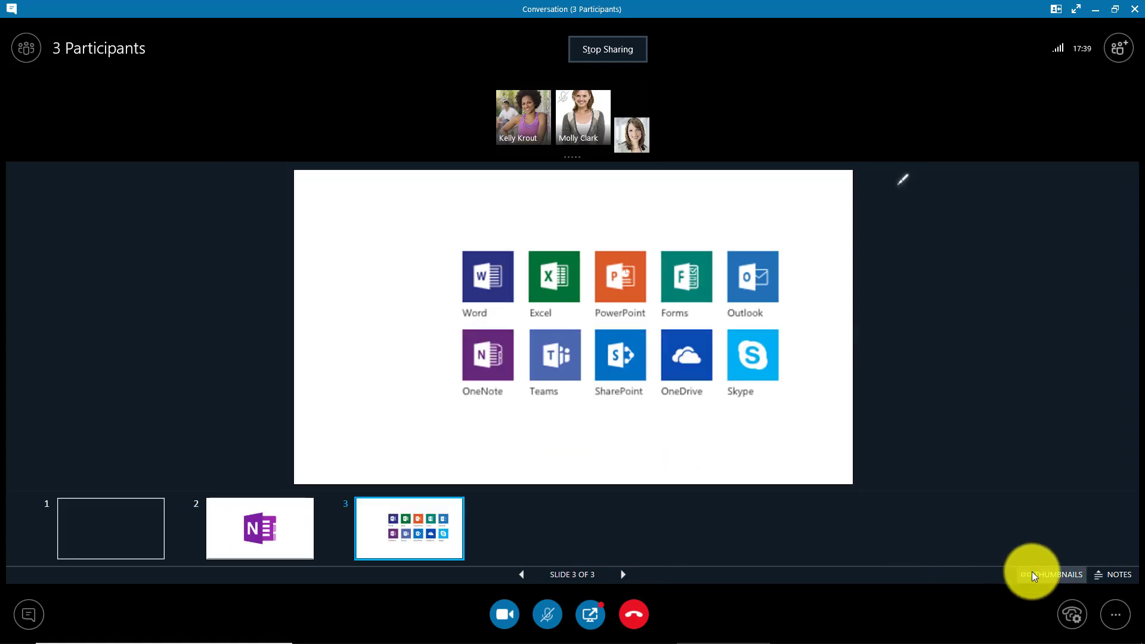
pyautogui.click(275, 540)
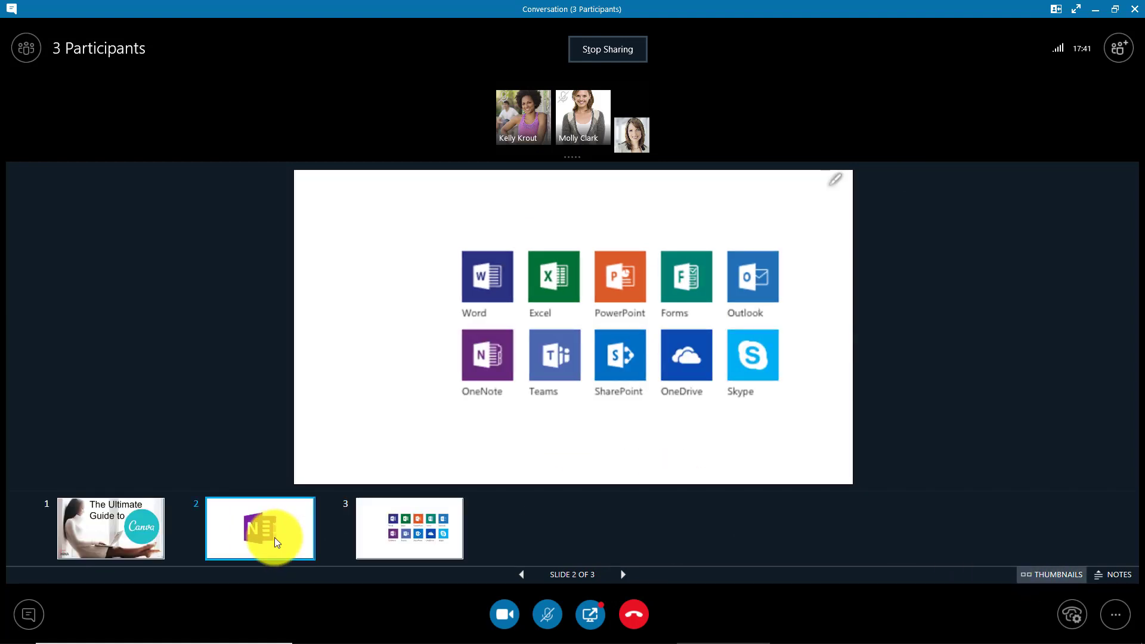
pyautogui.click(1108, 575)
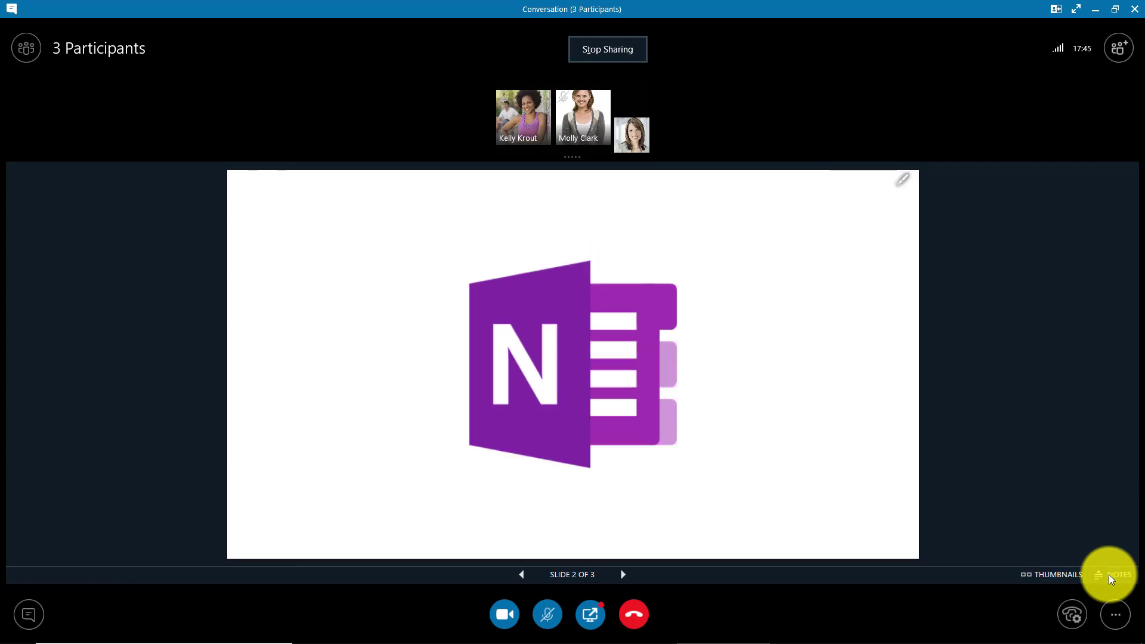
pyautogui.click(522, 574)
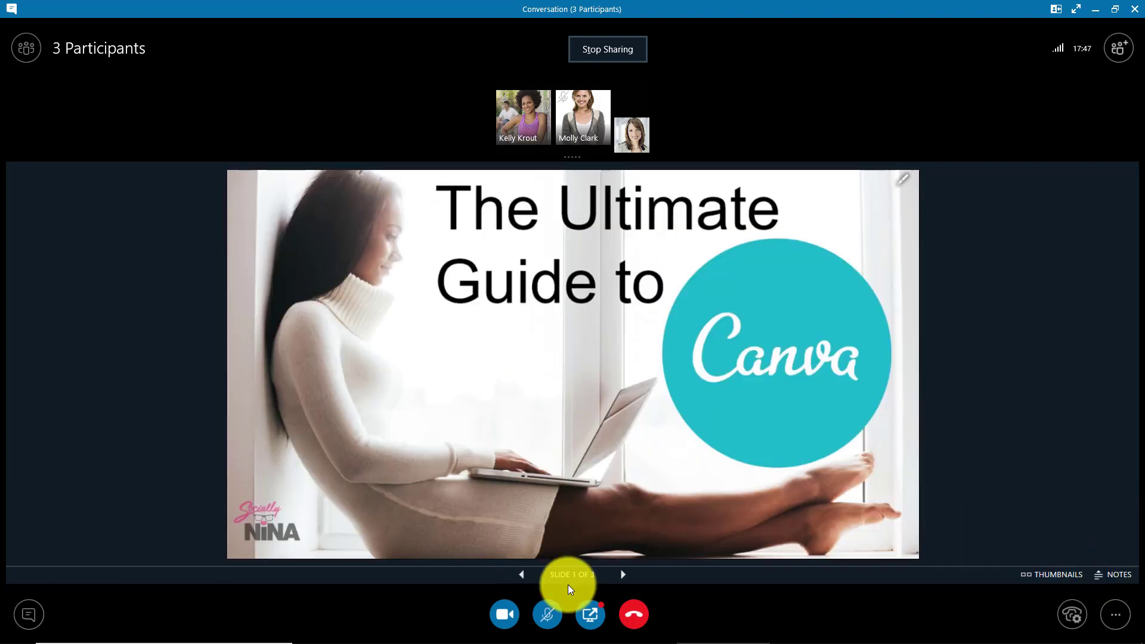
# Share a whiteboard in the meeting and handwrite a first name across it with the black pen
pyautogui.click(589, 610)
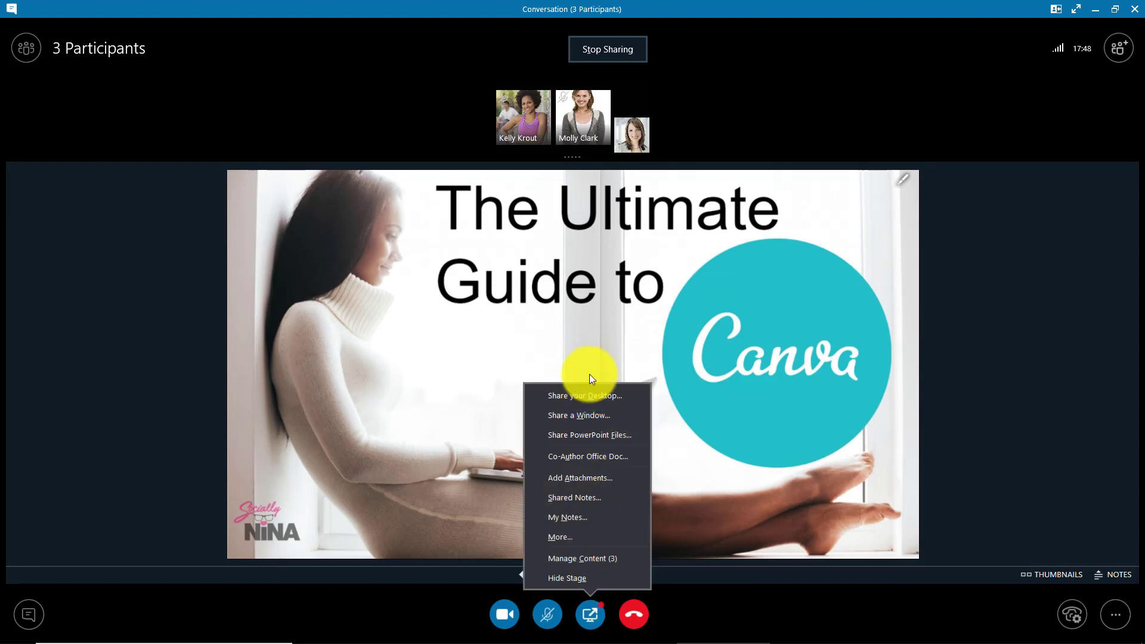
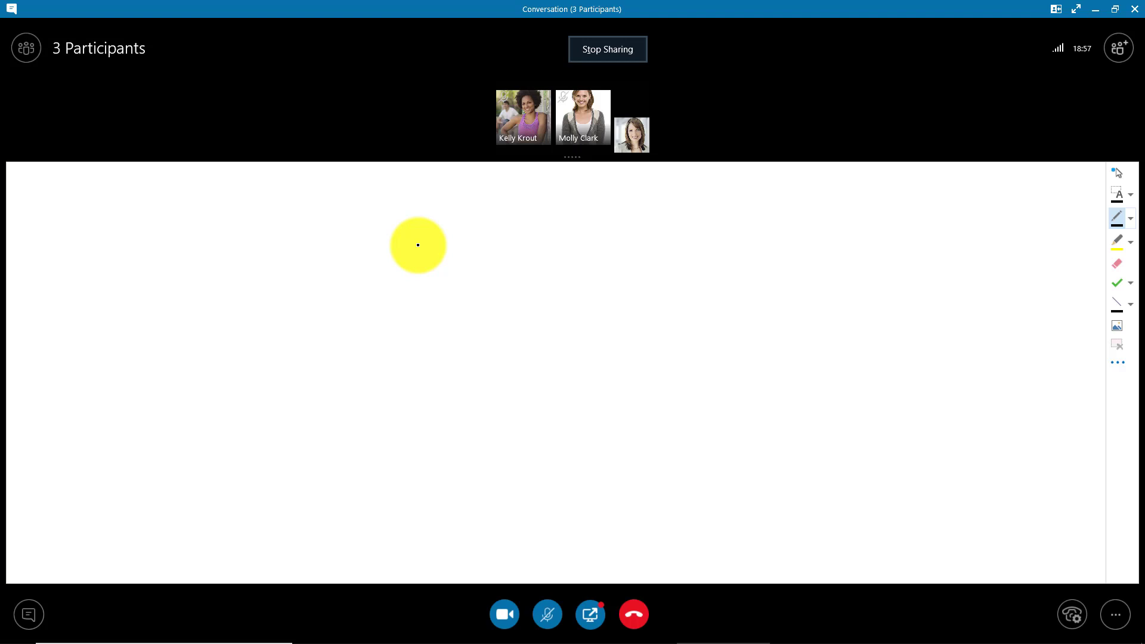
pyautogui.moveTo(378, 222); pyautogui.dragTo(468, 331)
pyautogui.moveTo(471, 222); pyautogui.dragTo(453, 342)
pyautogui.moveTo(504, 288)
pyautogui.mouseDown()
pyautogui.moveTo(503, 323)
pyautogui.moveTo(594, 331)
pyautogui.mouseUp()
pyautogui.click(518, 244)
pyautogui.moveTo(652, 270)
pyautogui.mouseDown()
pyautogui.moveTo(647, 297)
pyautogui.moveTo(682, 337)
pyautogui.mouseUp()
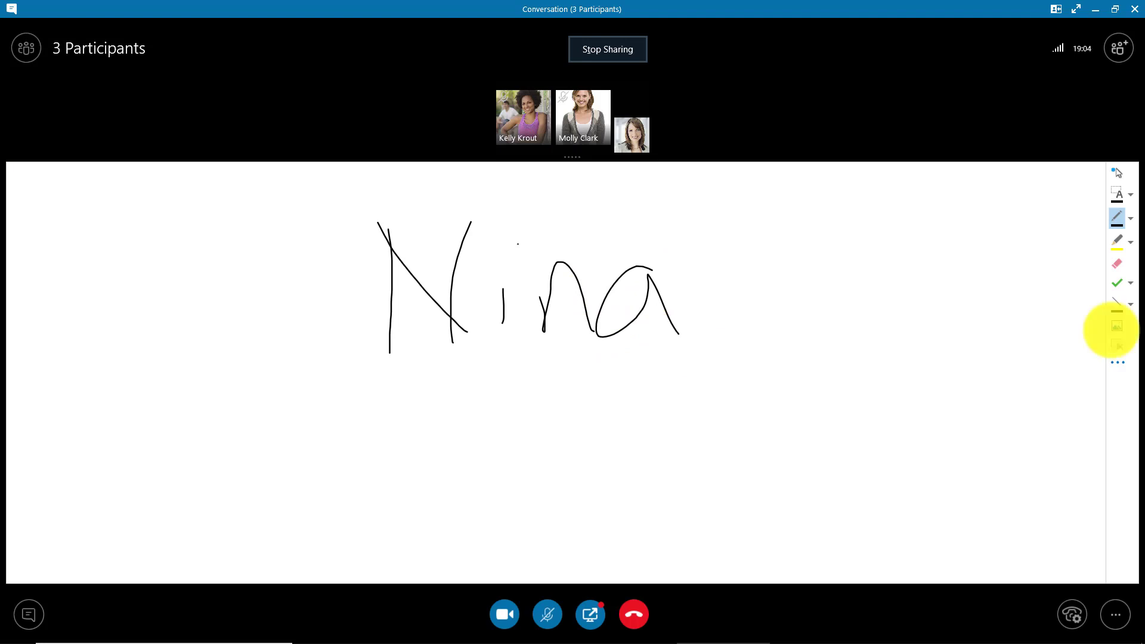
# Examine the whiteboard's picture insertion and additional annotation options, leaving both without inserting or applying anything
pyautogui.click(1118, 326)
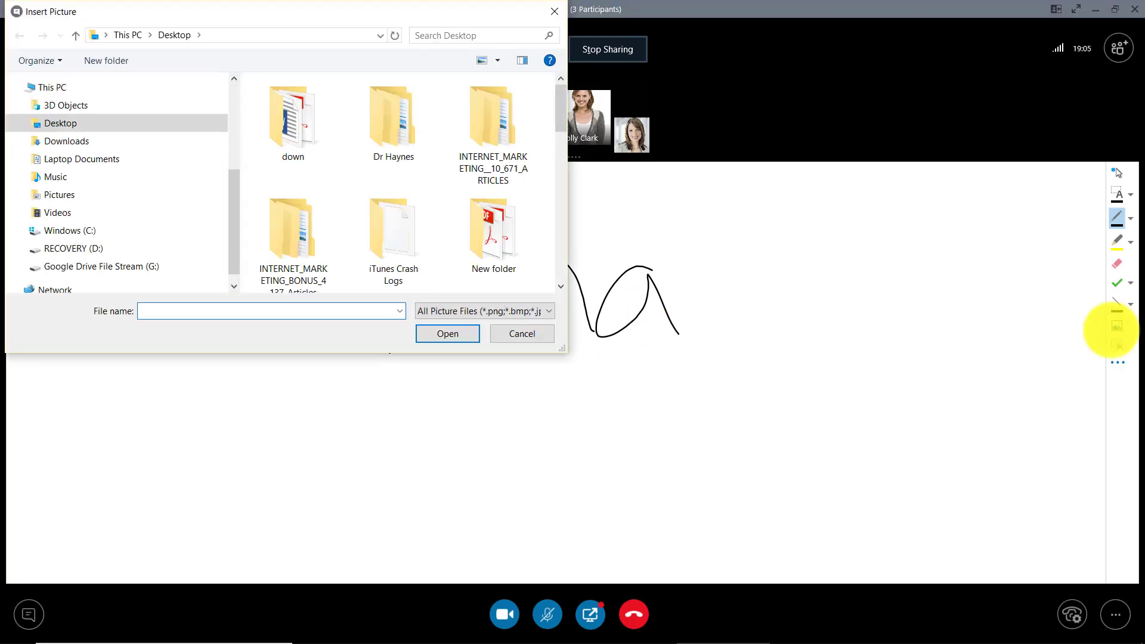
pyautogui.click(522, 332)
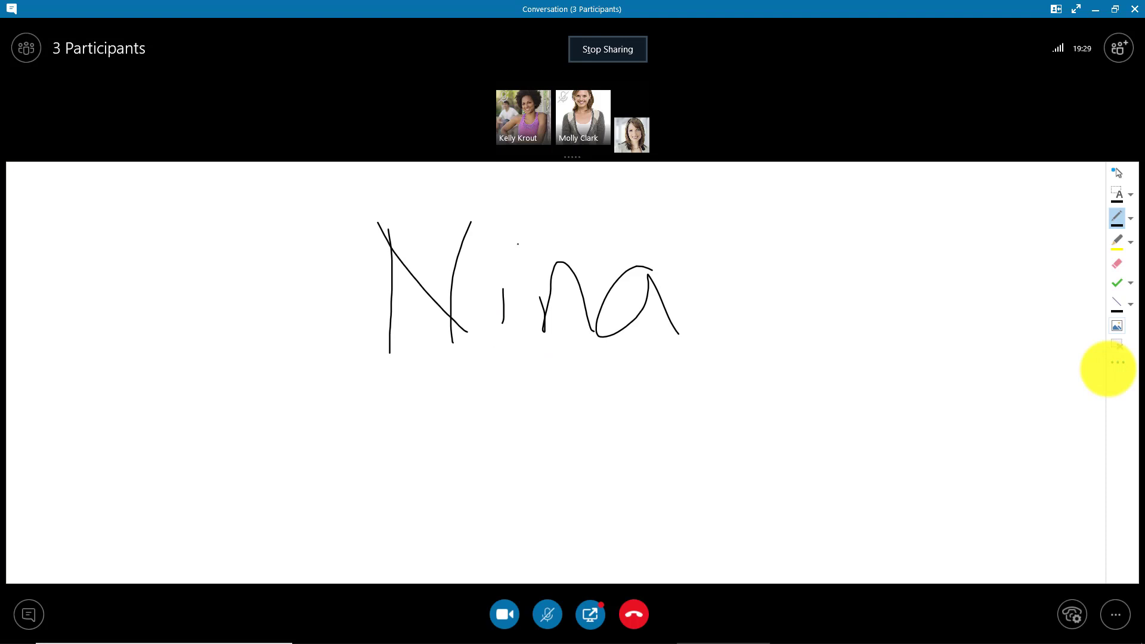
pyautogui.click(1118, 363)
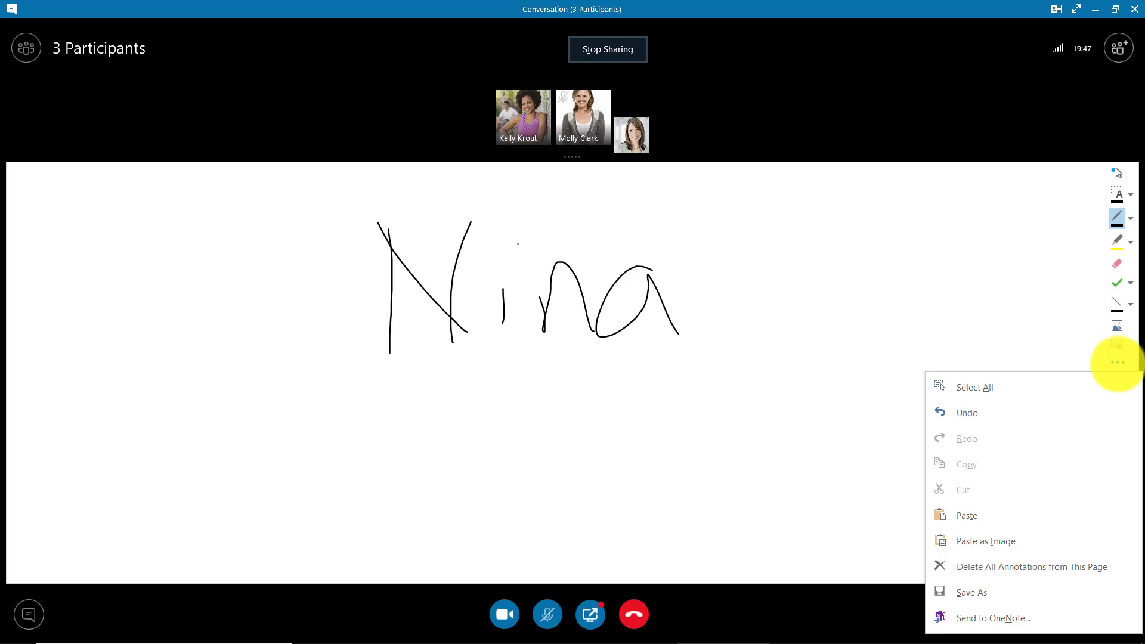
pyautogui.click(782, 387)
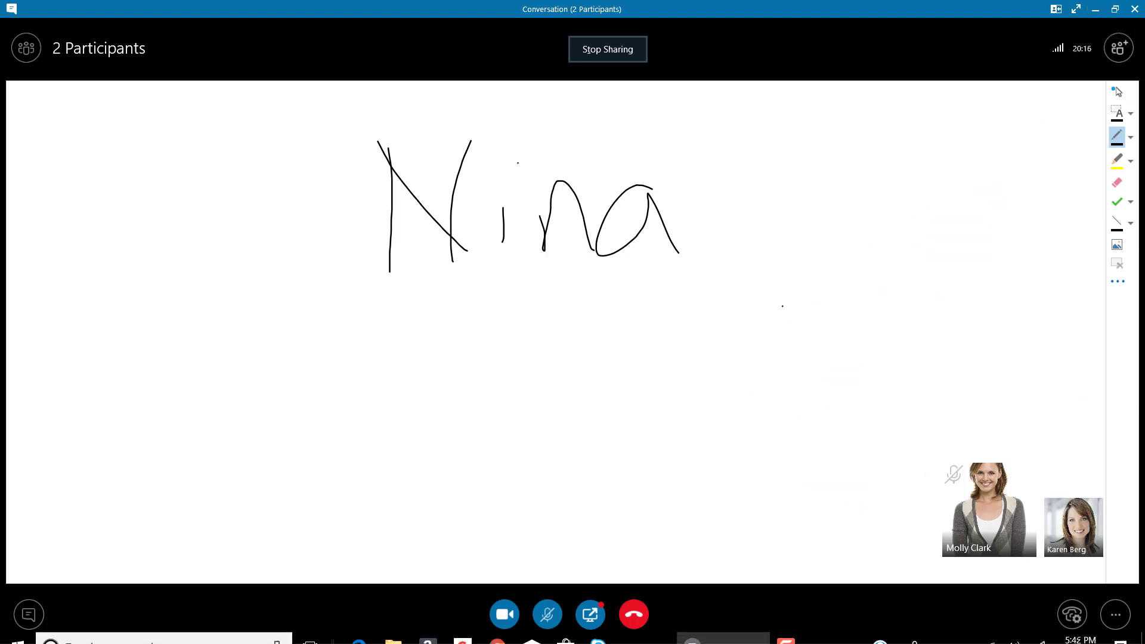
# Check the meeting's entry in the Recording Manager and close it
pyautogui.click(1113, 613)
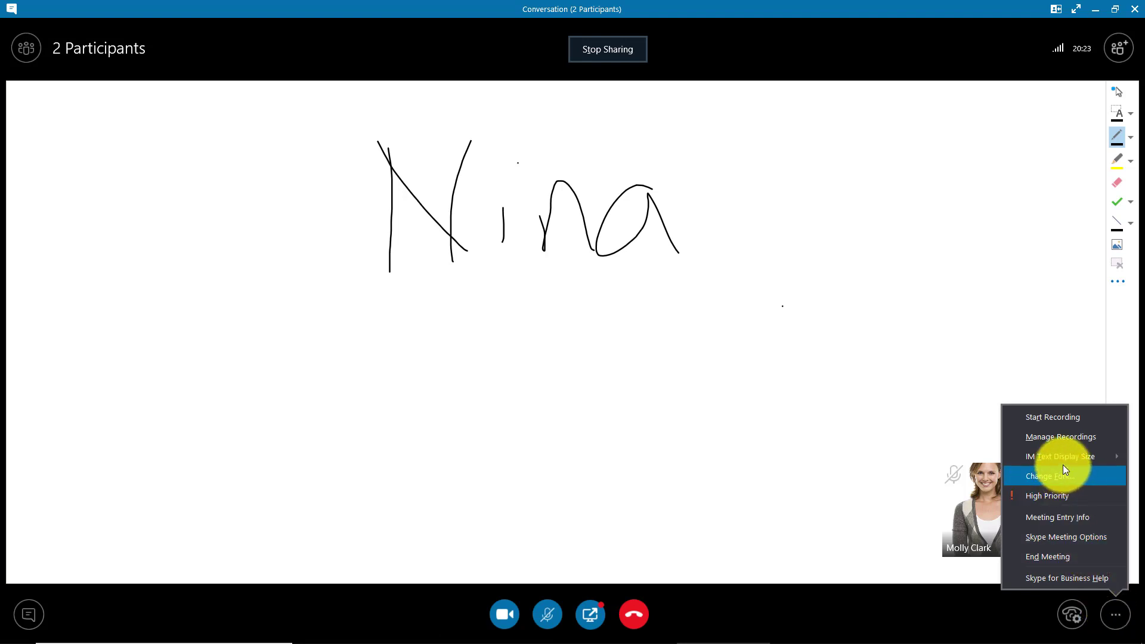
pyautogui.click(1057, 442)
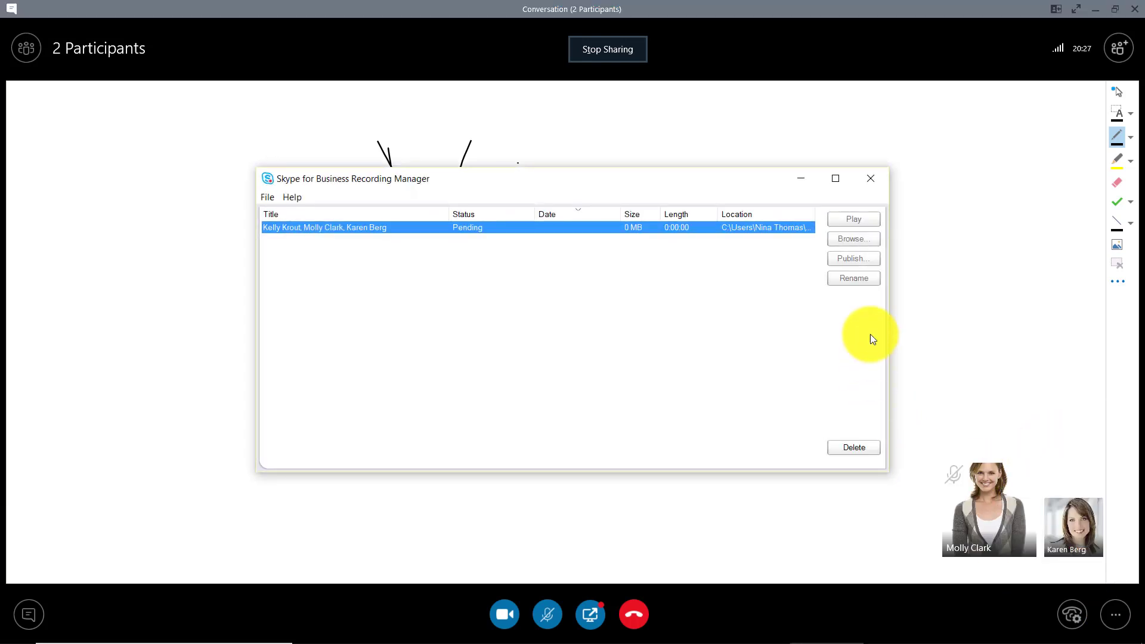
pyautogui.click(872, 179)
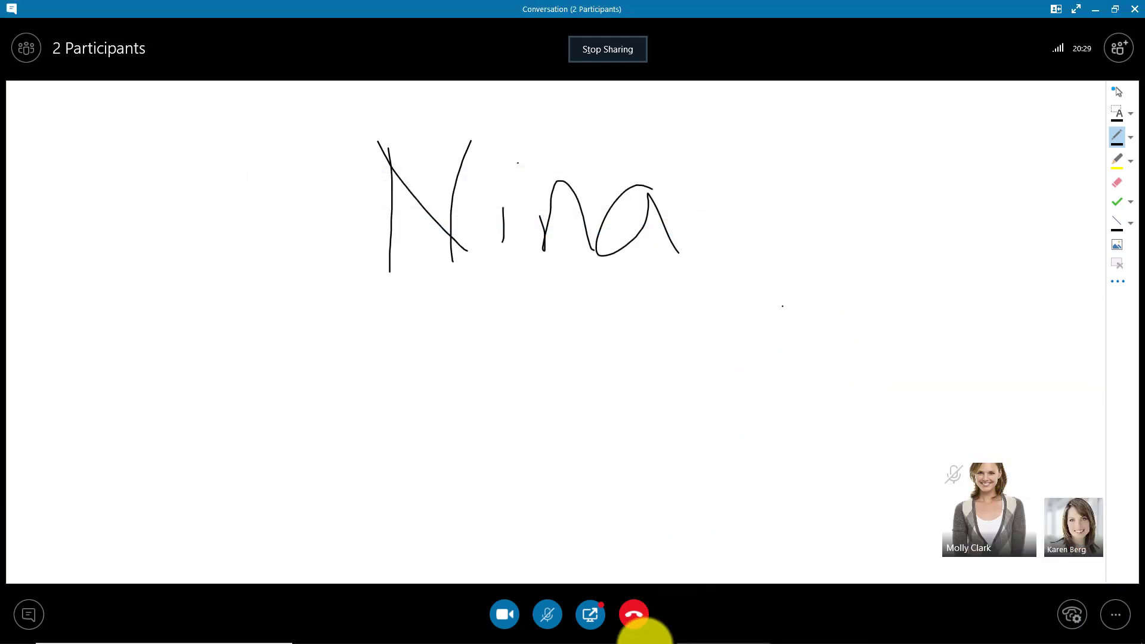
# Hang up the call and leave the meeting by closing the conversation window
pyautogui.moveTo(627, 622)
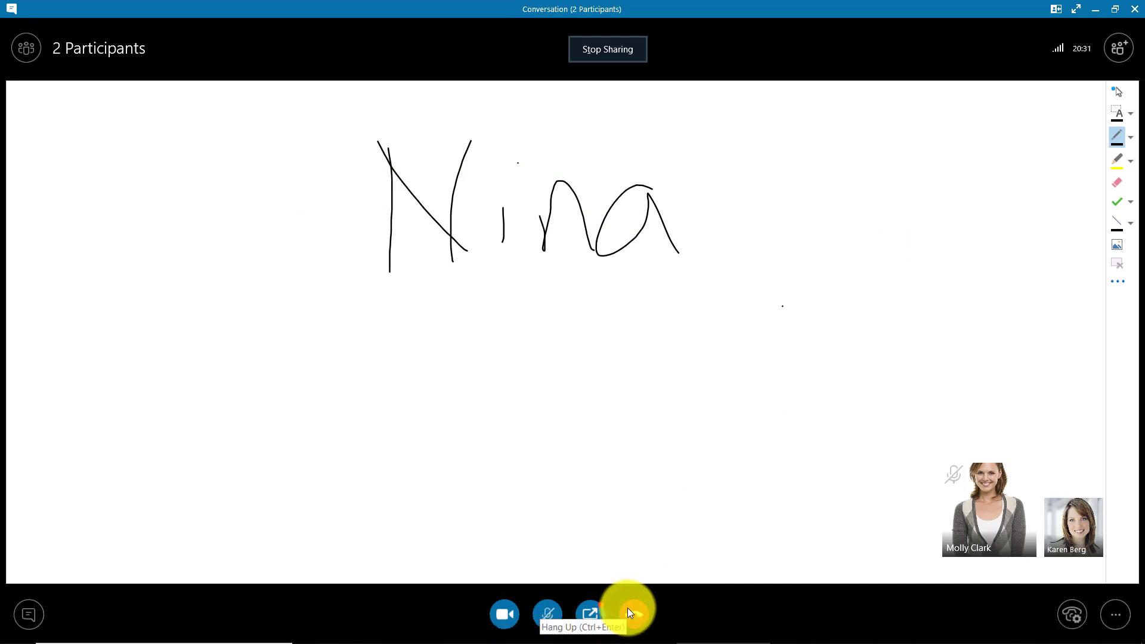
pyautogui.click(627, 607)
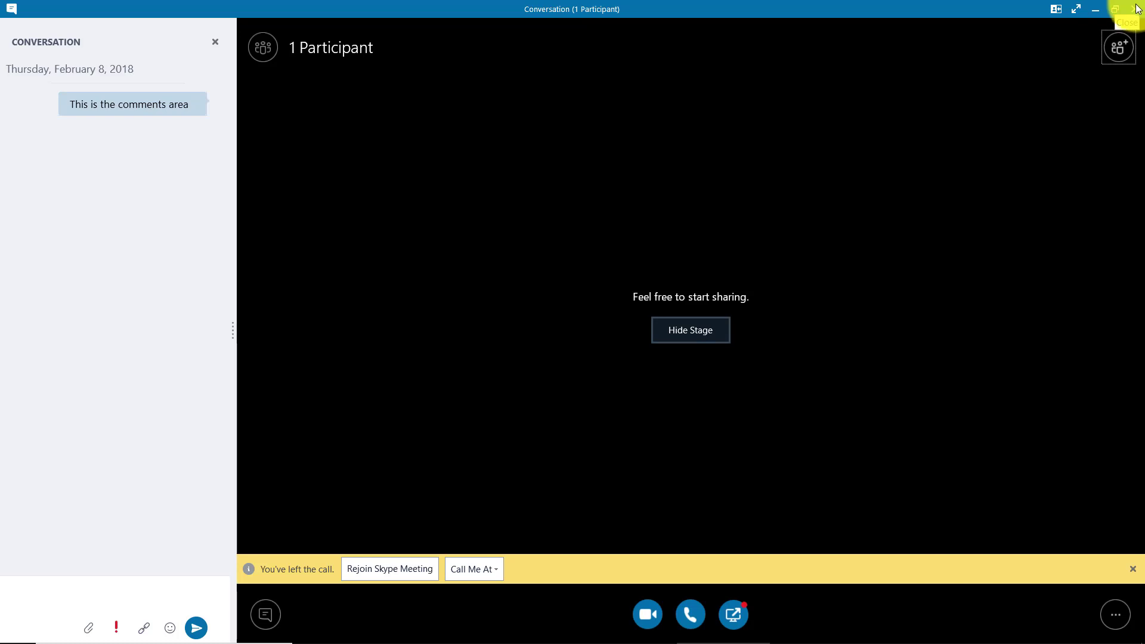
pyautogui.click(1140, 8)
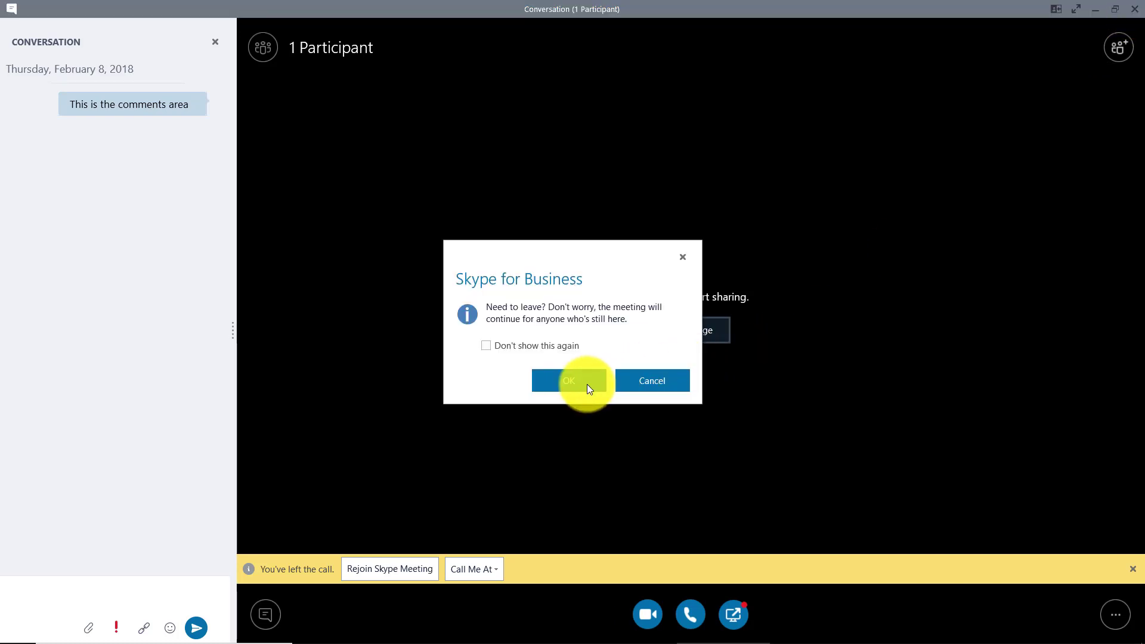
pyautogui.click(588, 385)
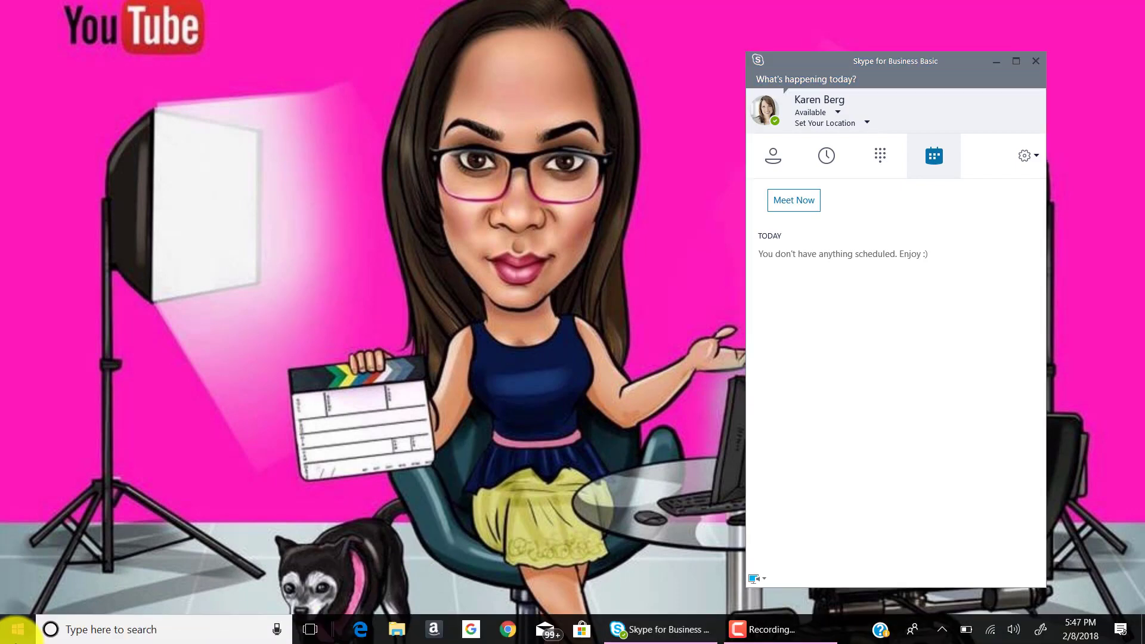
# Search Windows for "skype", open Skype for Business Recording Manager and check the status details of the meeting recording
pyautogui.click(17, 630)
pyautogui.write('skype')
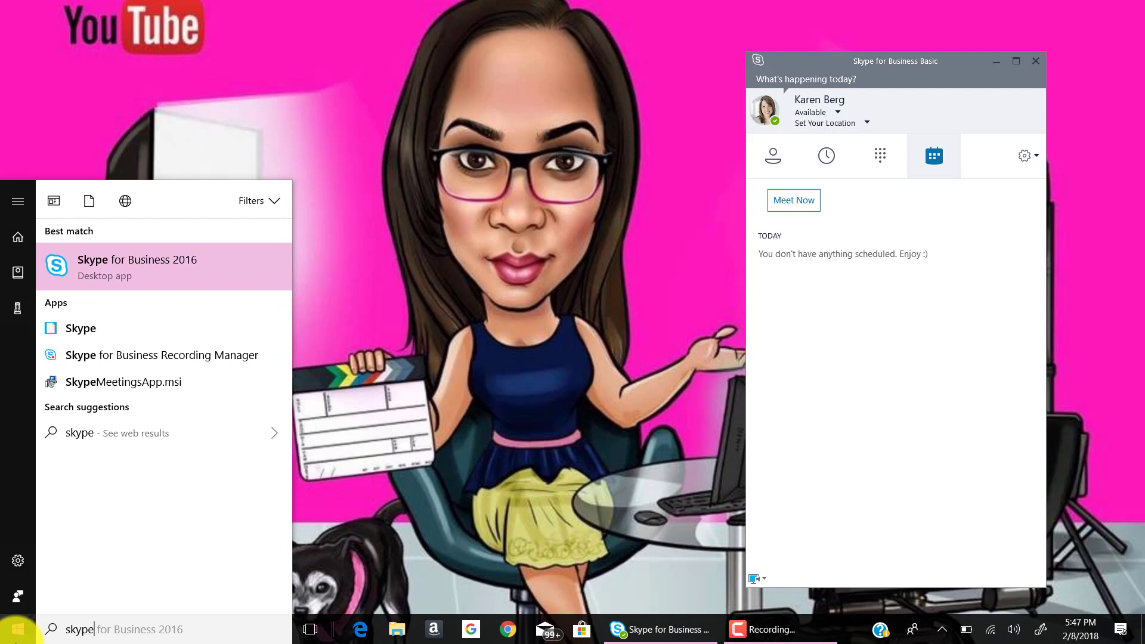
pyautogui.click(105, 365)
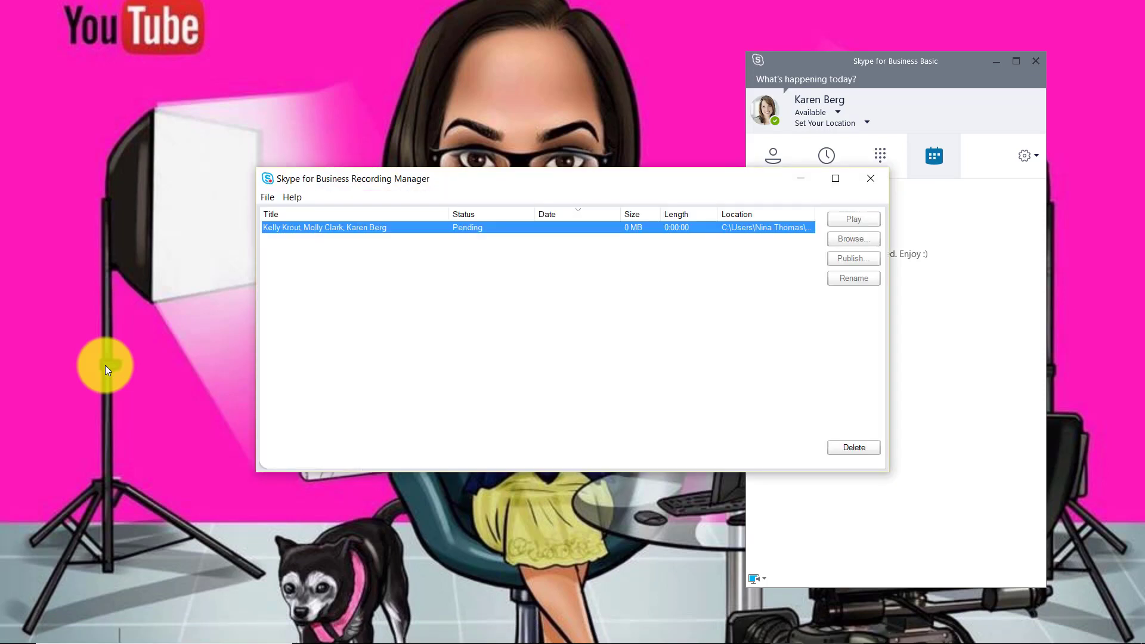
pyautogui.moveTo(476, 229)
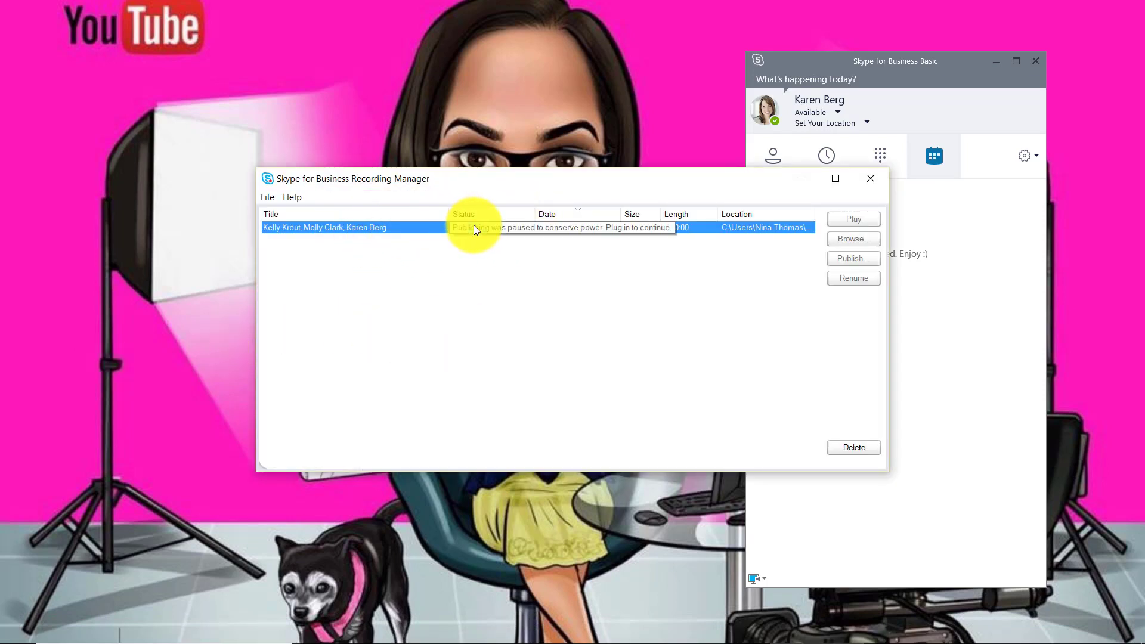